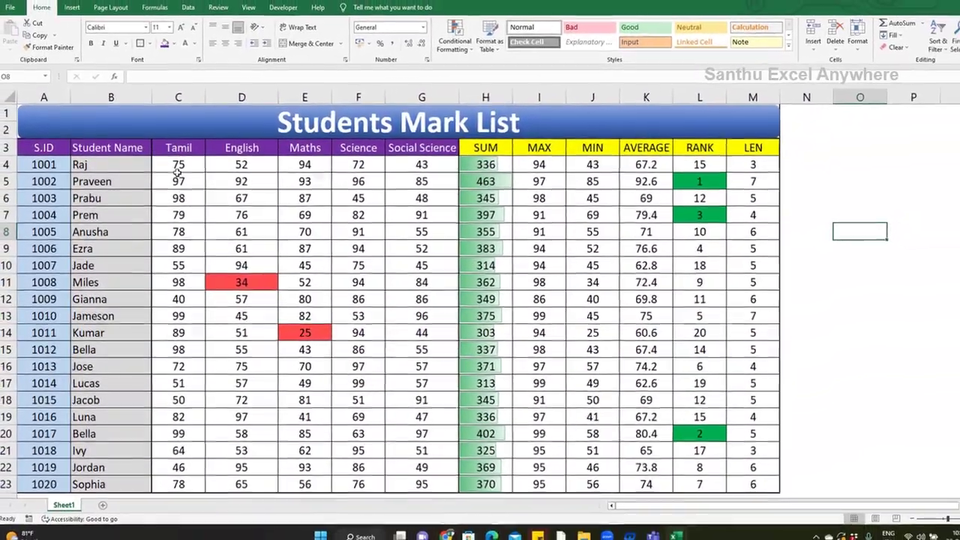
Change the Maths mark in E8 from 70 to 34.
left_click(333, 317)
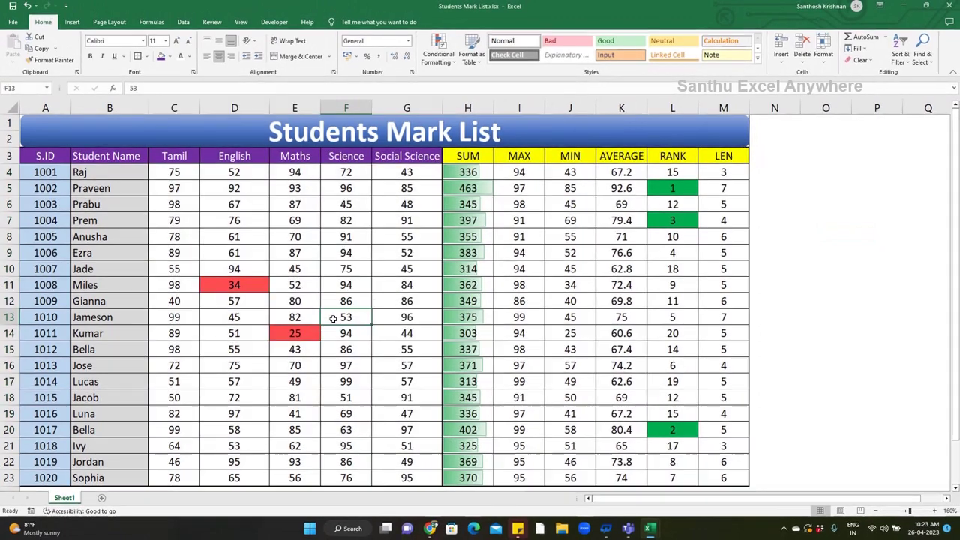
left_click(297, 237)
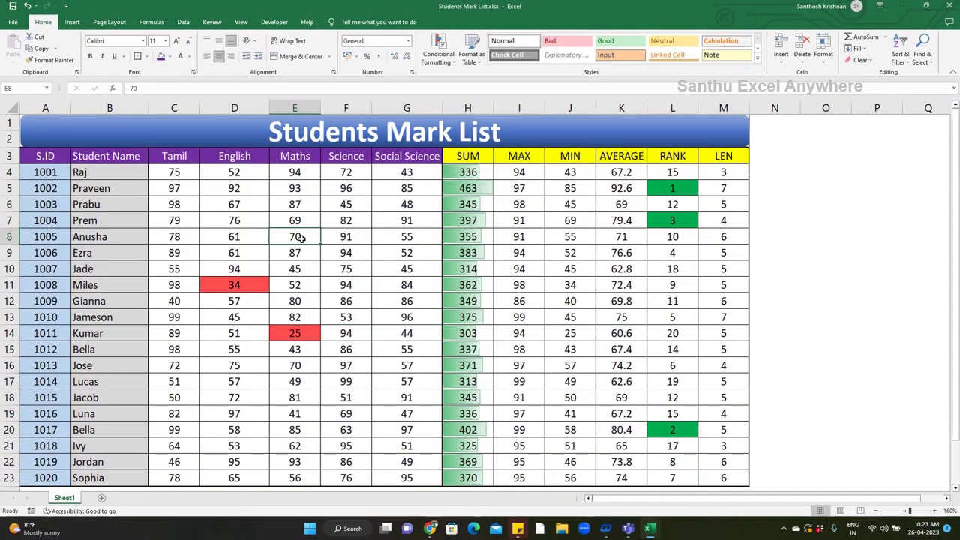
type("34")
key("Return")
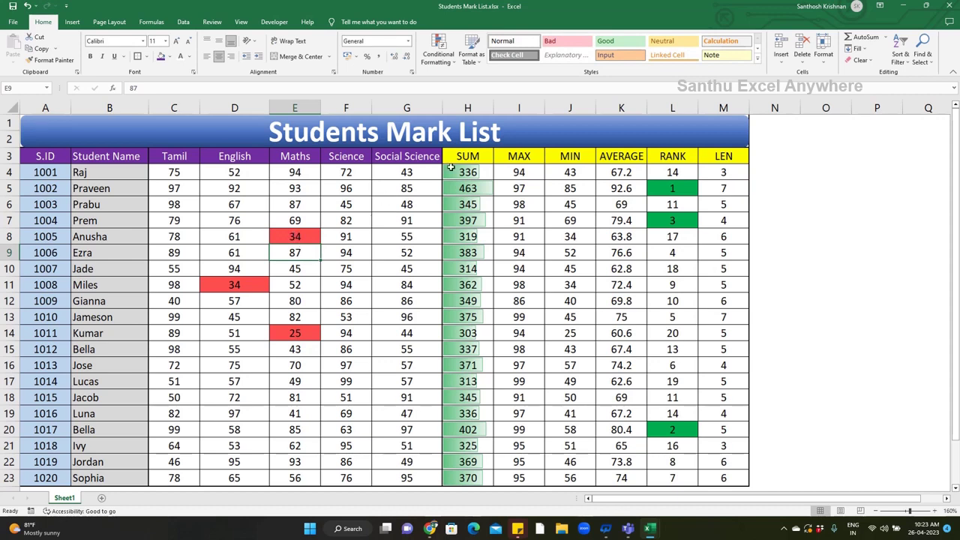
Review the SUM totals and the MAX, MIN and RANK formulas, then add a blank Sheet2.
left_click_drag(463, 171, 474, 387)
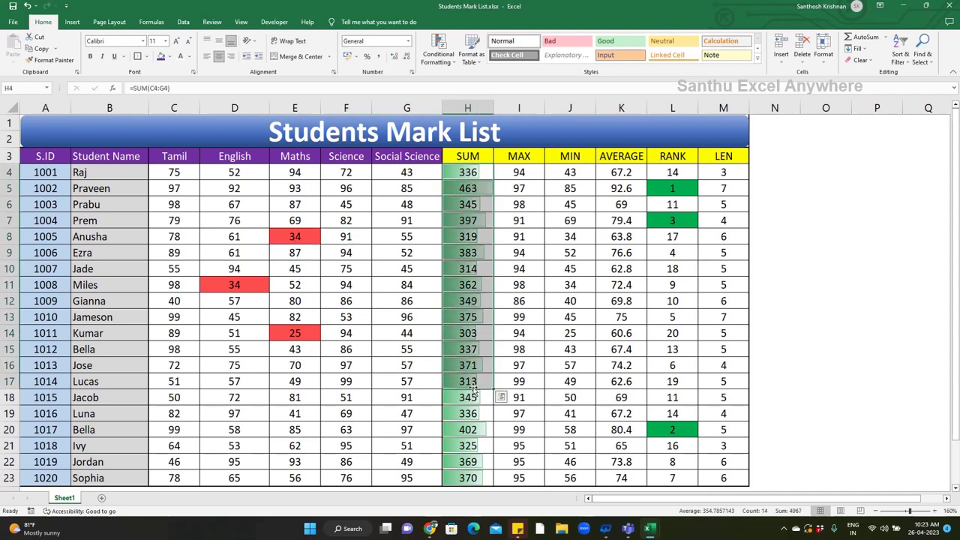
left_click(527, 175)
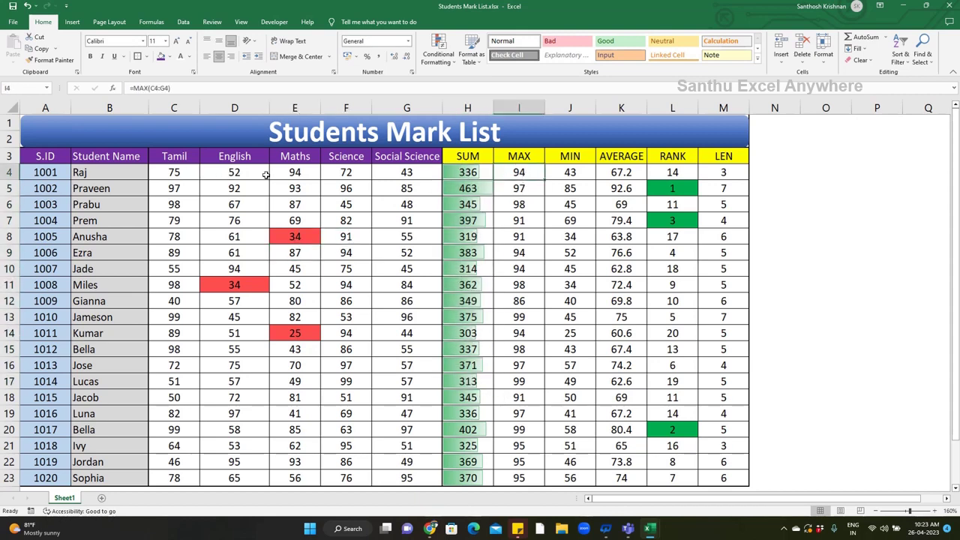
left_click(577, 171)
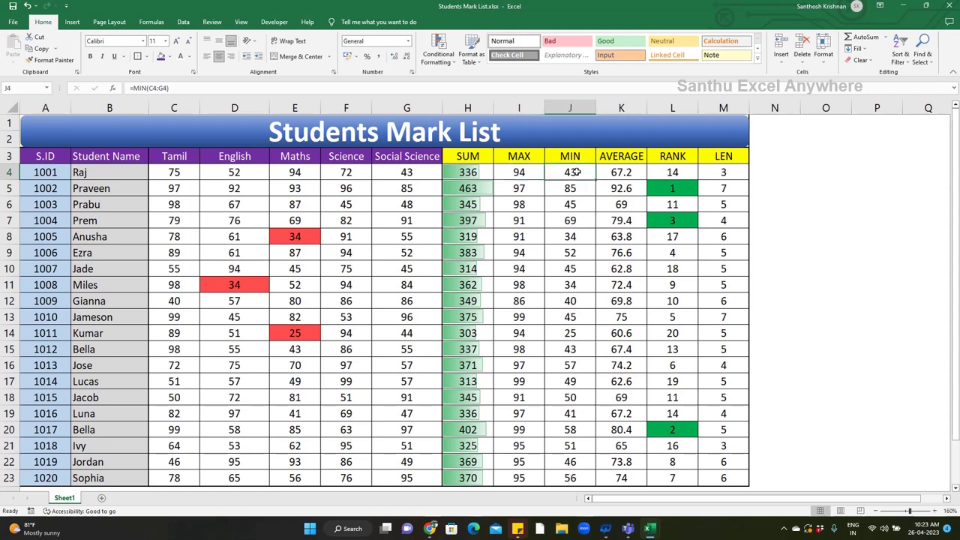
left_click(678, 172)
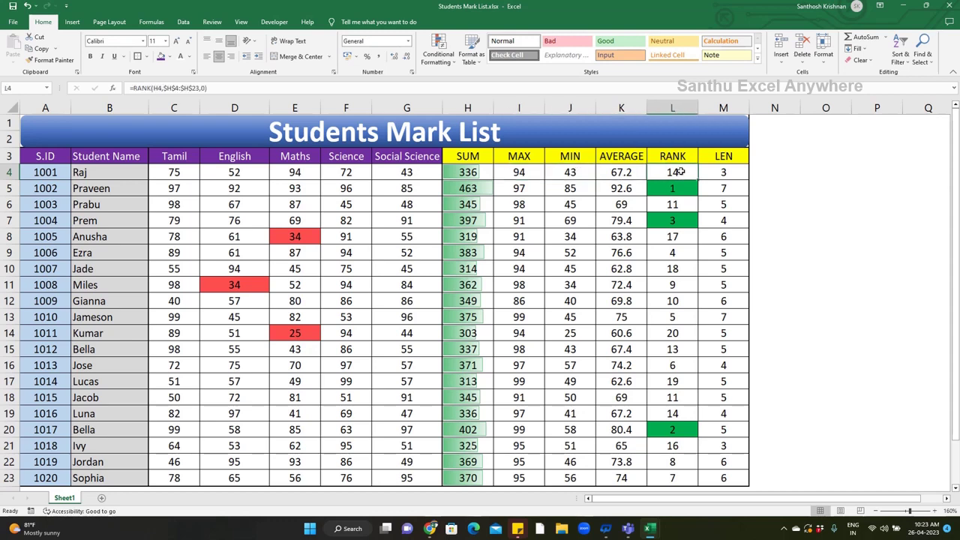
left_click_drag(474, 171, 467, 477)
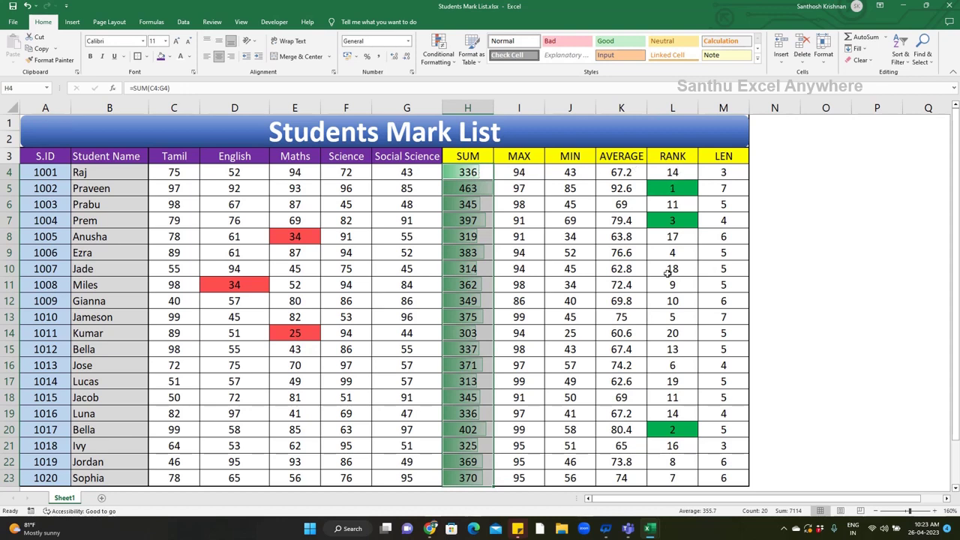
left_click(347, 199)
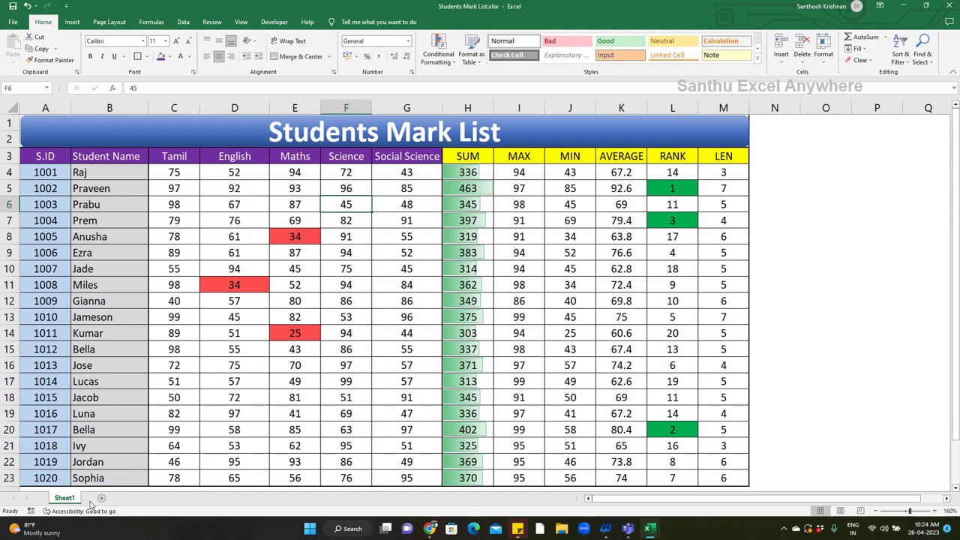
left_click(102, 498)
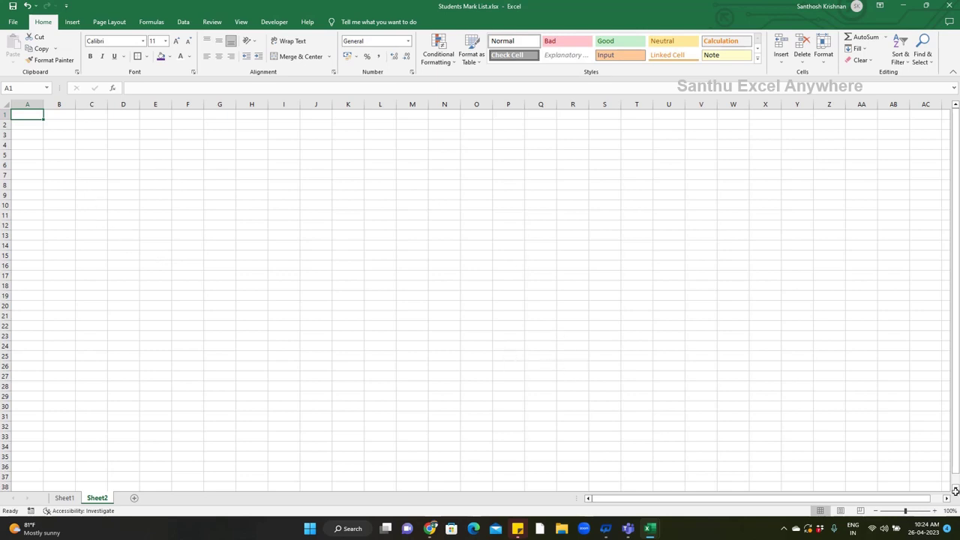
Draw a rounded rectangle banner over rows 1–2 from column A to column O.
scroll(94, 158, "up", 5, "ctrl")
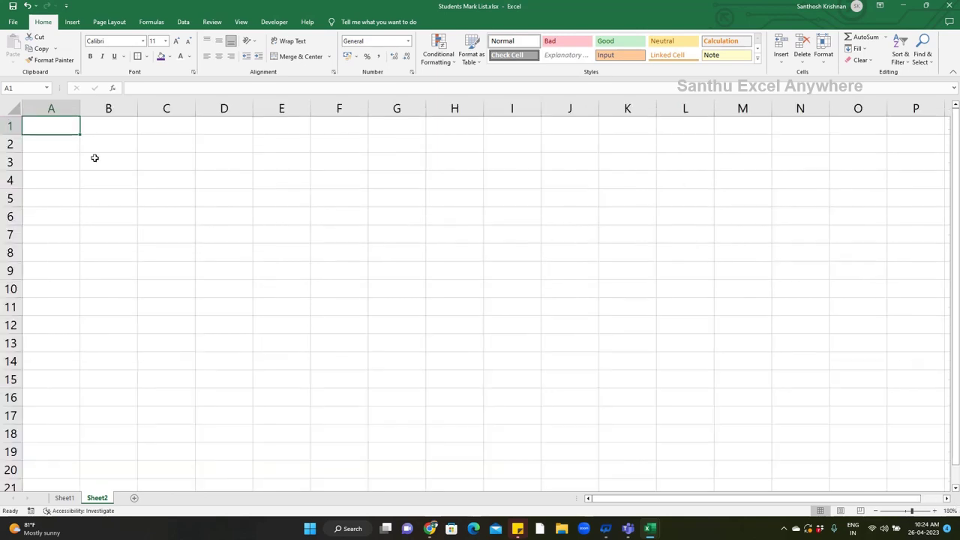
left_click(72, 22)
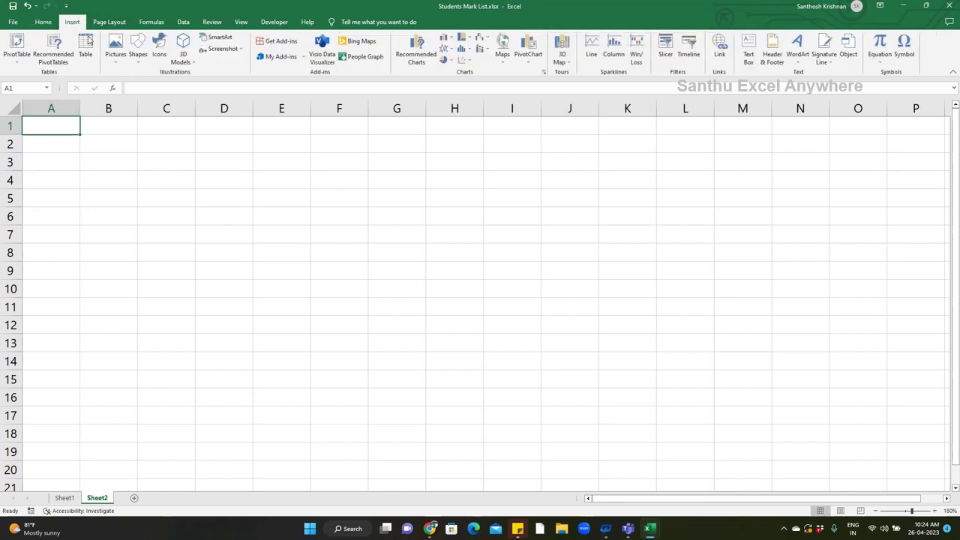
left_click(138, 48)
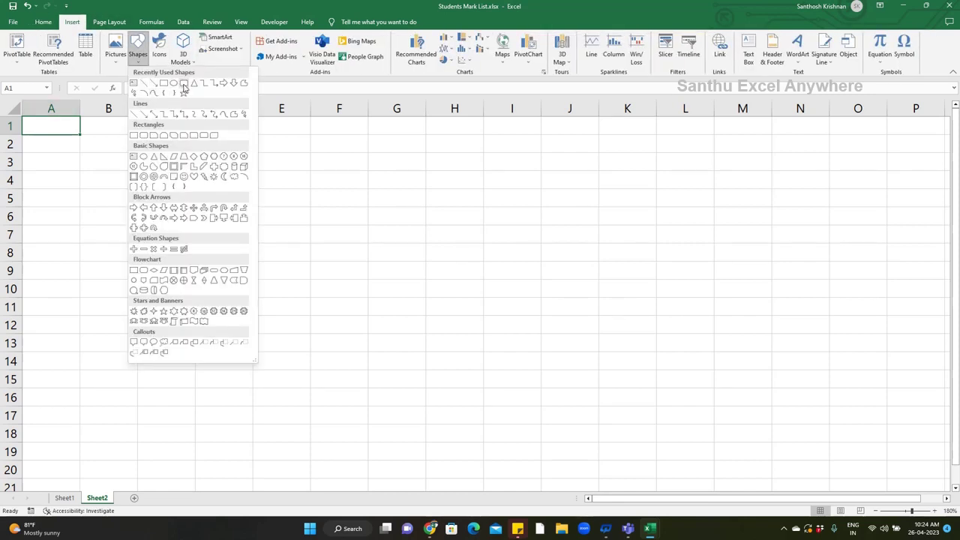
left_click(184, 84)
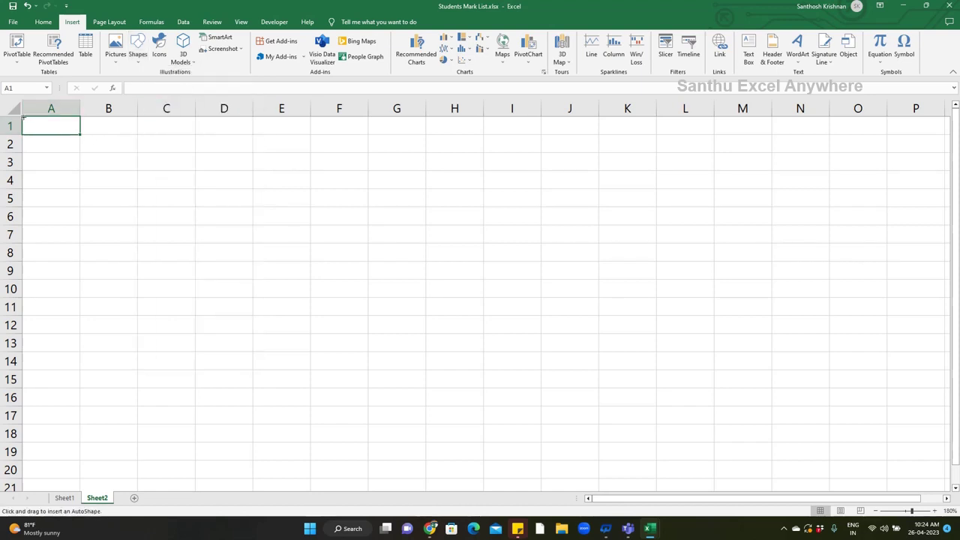
left_click_drag(23, 118, 887, 151)
type("Stud")
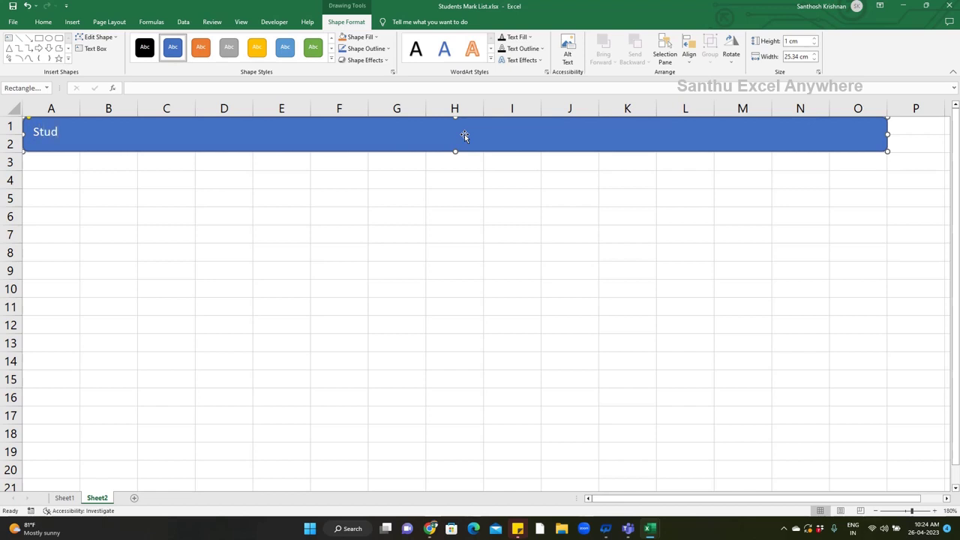
Title the banner 'Students Mark List' in larger bold text, centred horizontally and vertically.
type("ents Mark List")
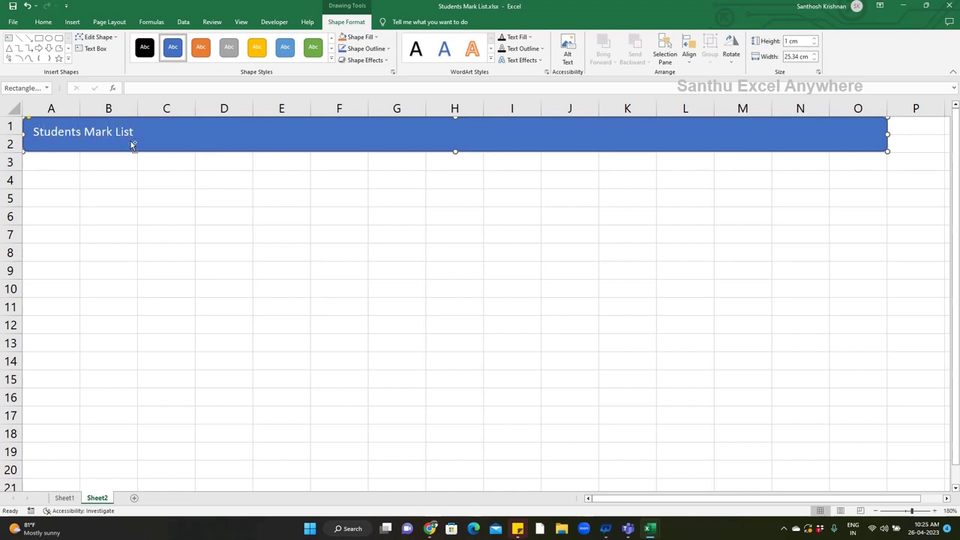
left_click_drag(135, 141, 80, 132)
left_click(43, 22)
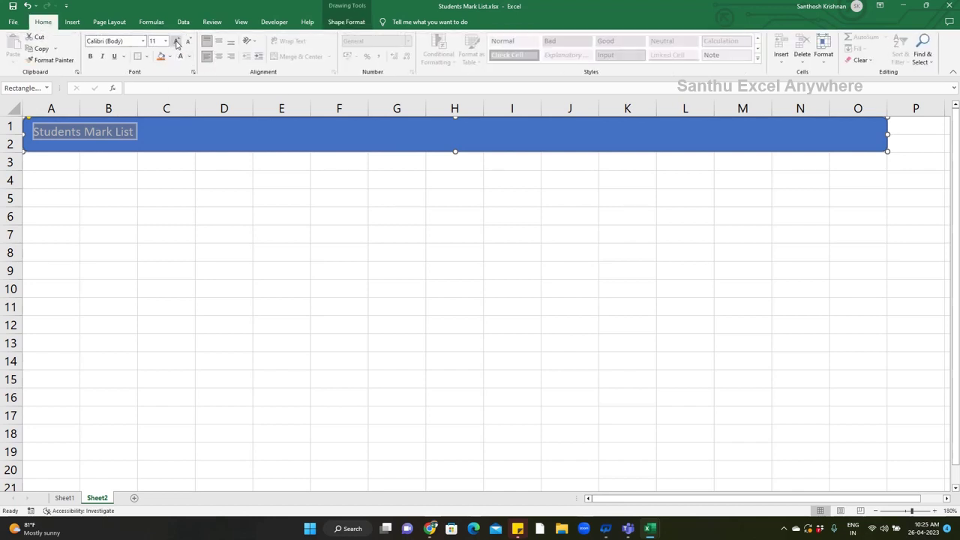
left_click(177, 44)
left_click(177, 44)
left_click(177, 43)
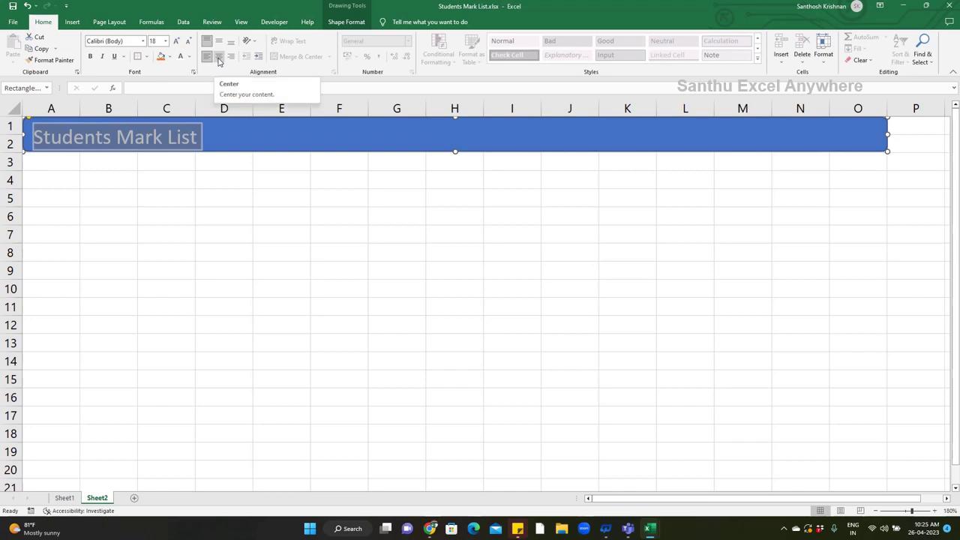
left_click(219, 60)
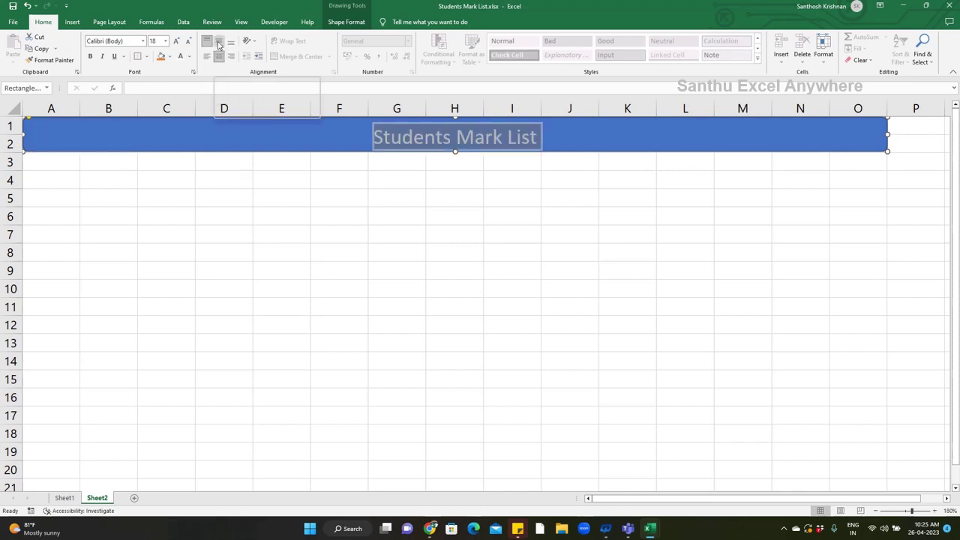
left_click(219, 45)
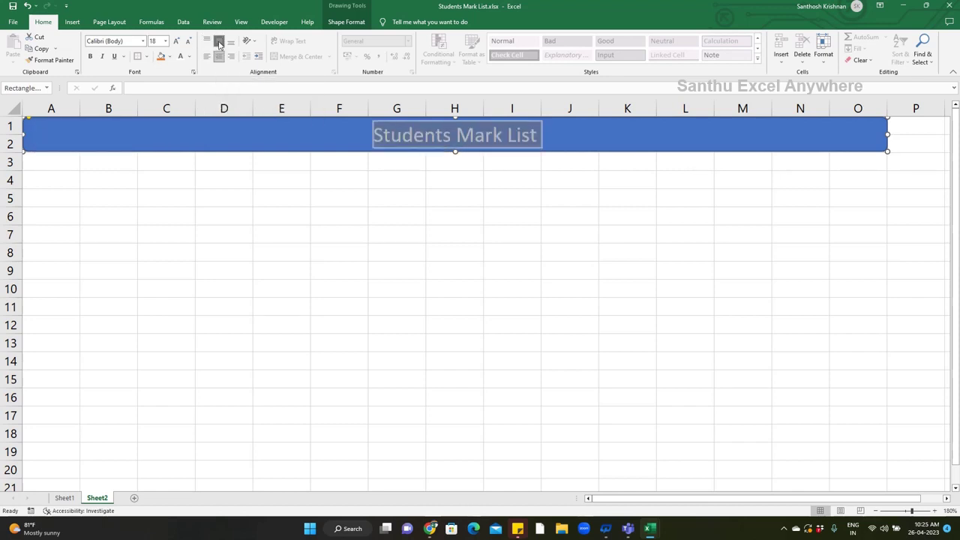
key("ctrl+b")
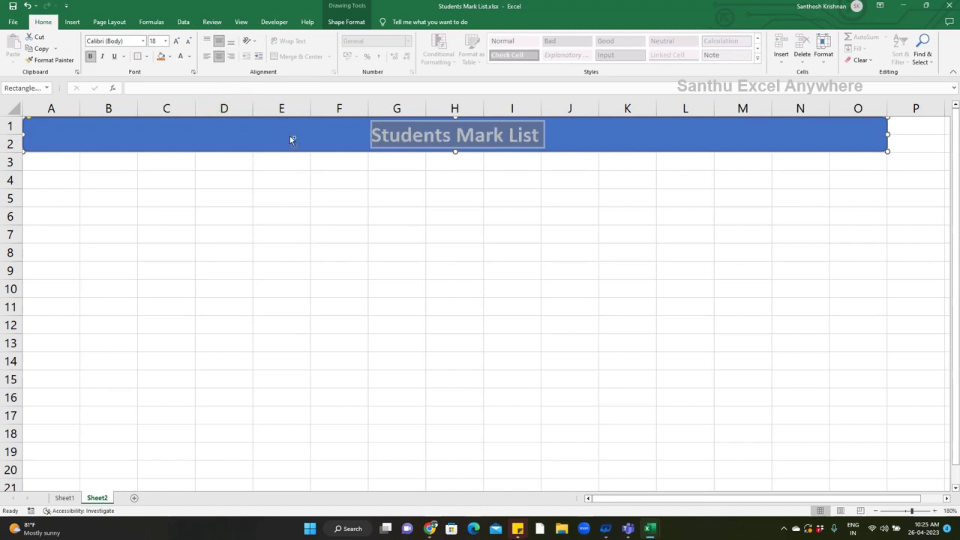
Apply a blue gradient shape style preset to the banner.
left_click(339, 22)
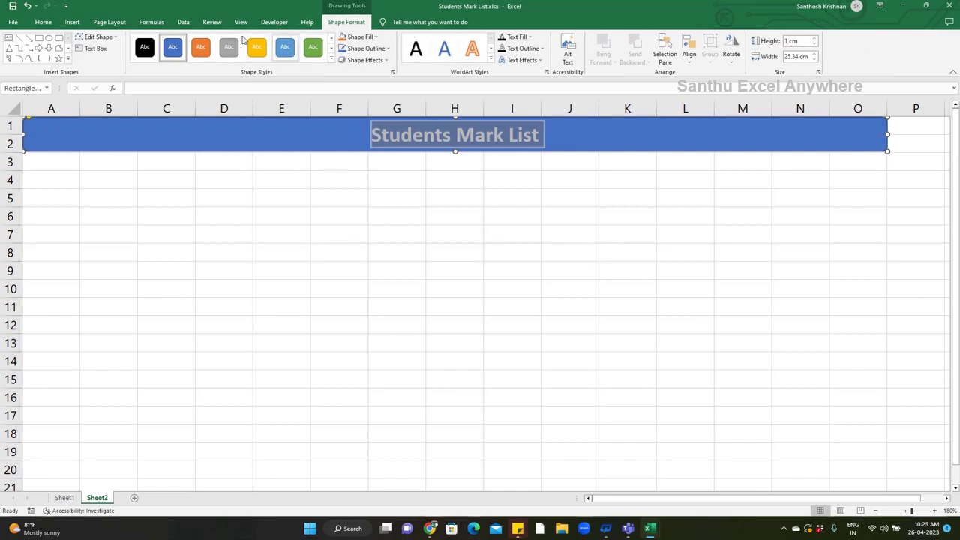
left_click(332, 59)
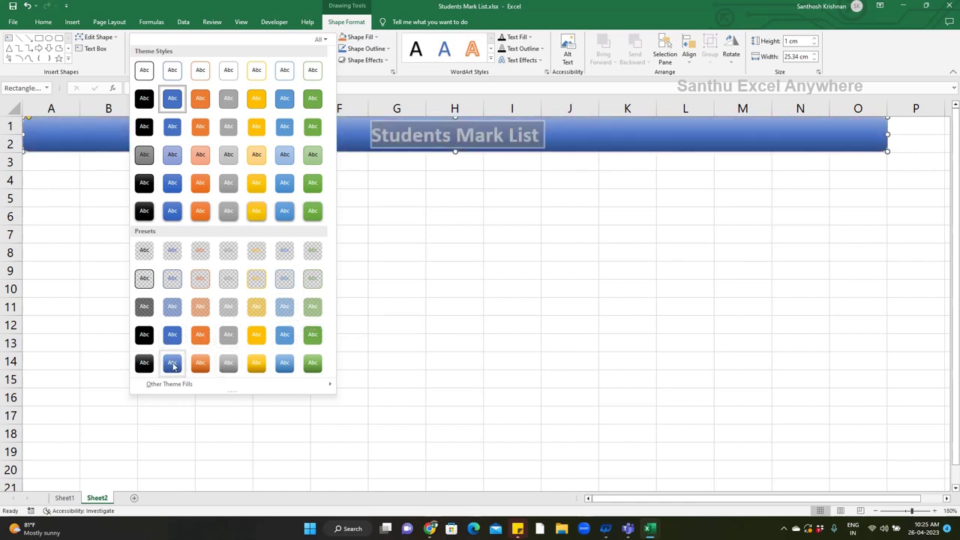
left_click(172, 365)
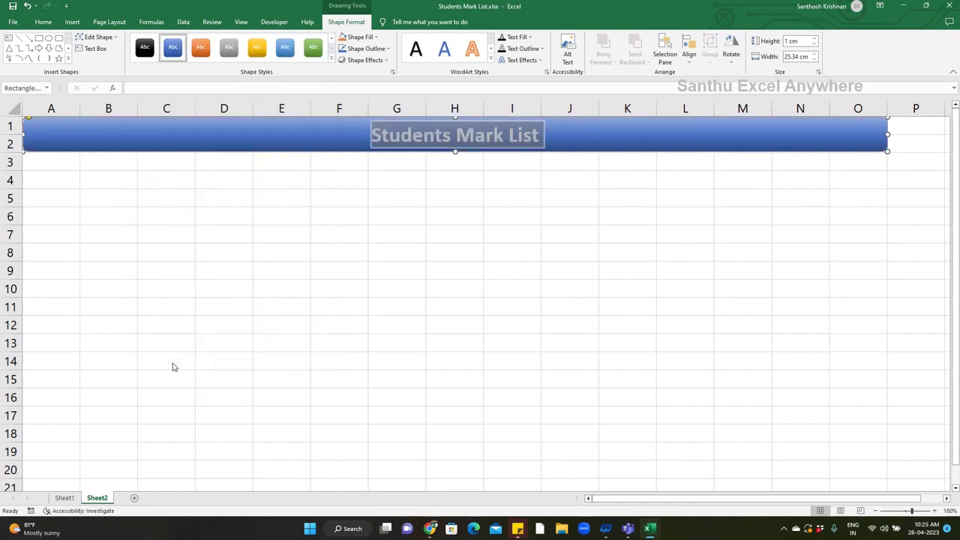
left_click(106, 211)
Enter the headers S.ID, Student Name, Tamil and English in A3:D3.
left_click(56, 161)
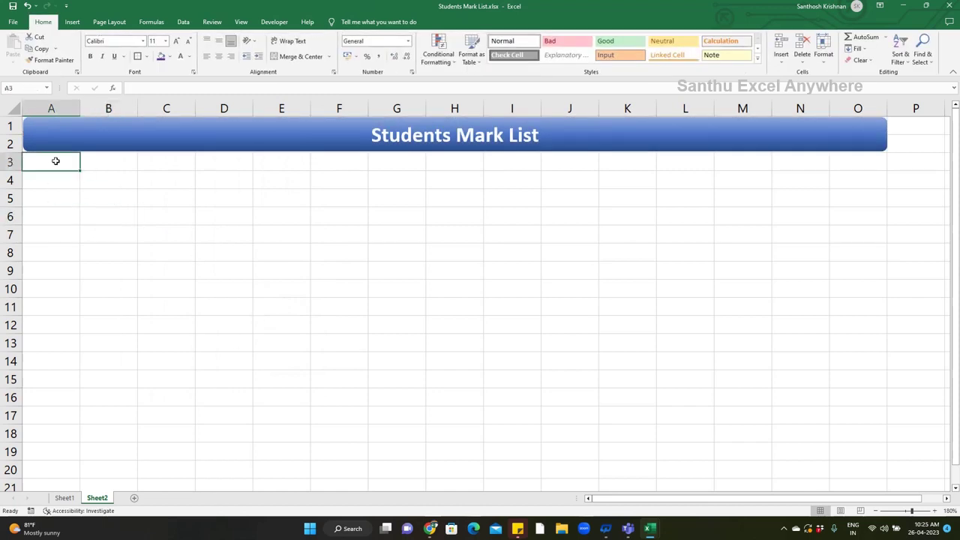
type("S.ID")
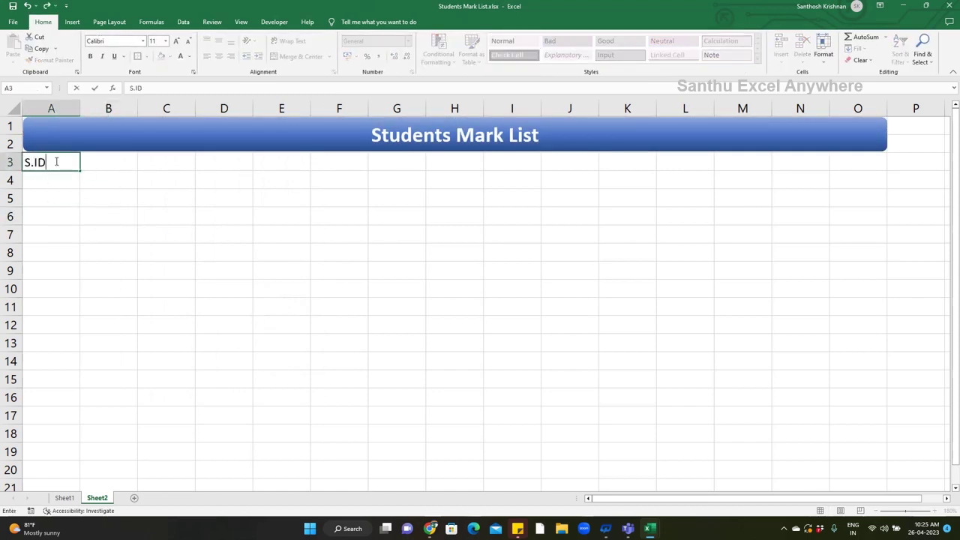
key("Tab")
type("St")
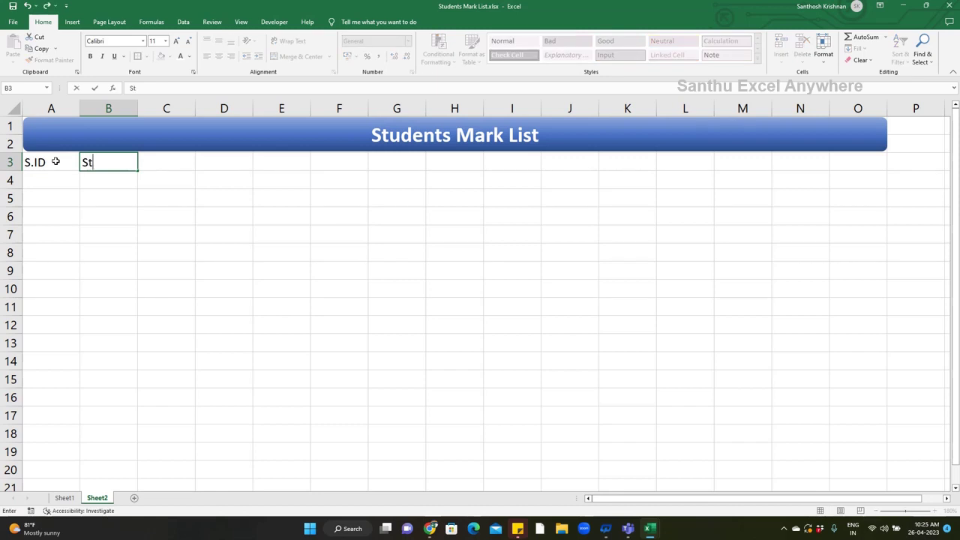
type("udent Name")
key("Tab")
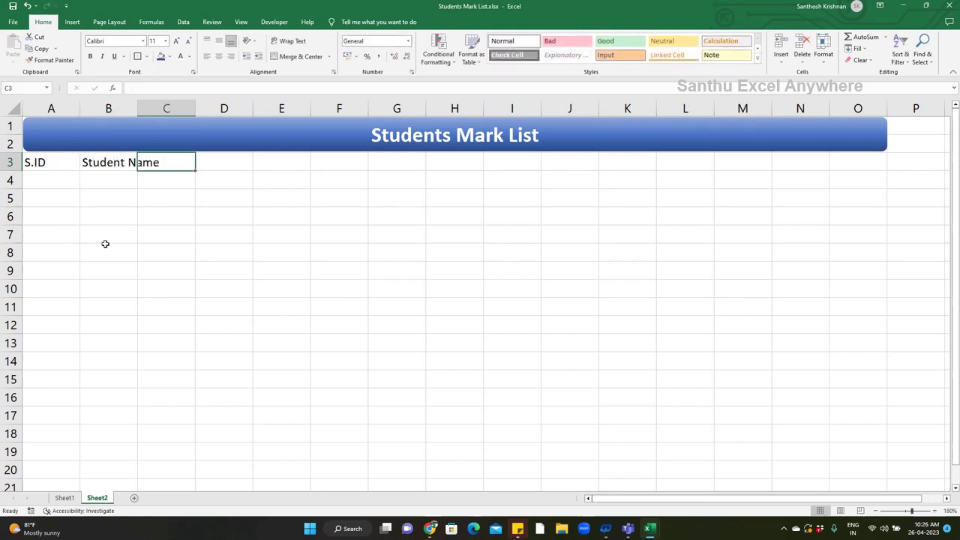
type("Tamil")
key("Tab")
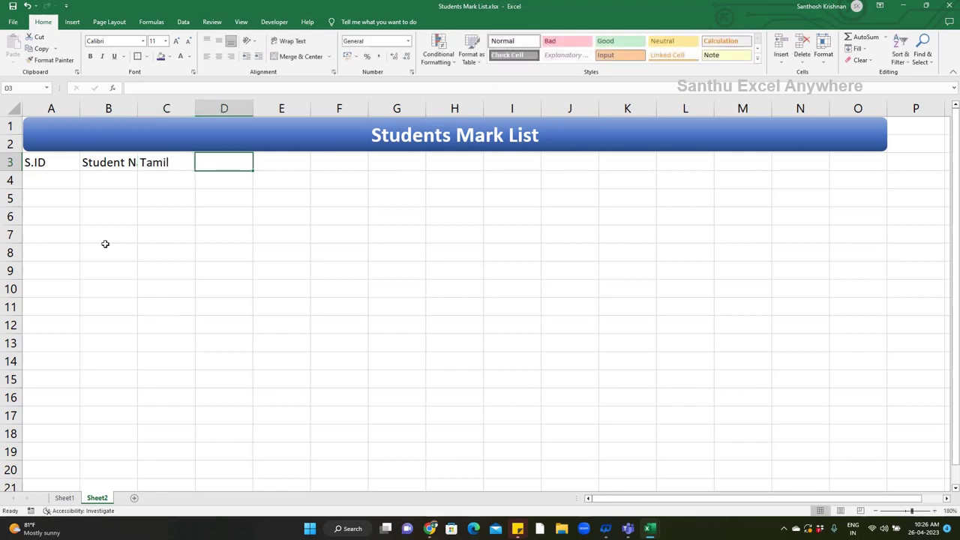
type("English")
key("Tab")
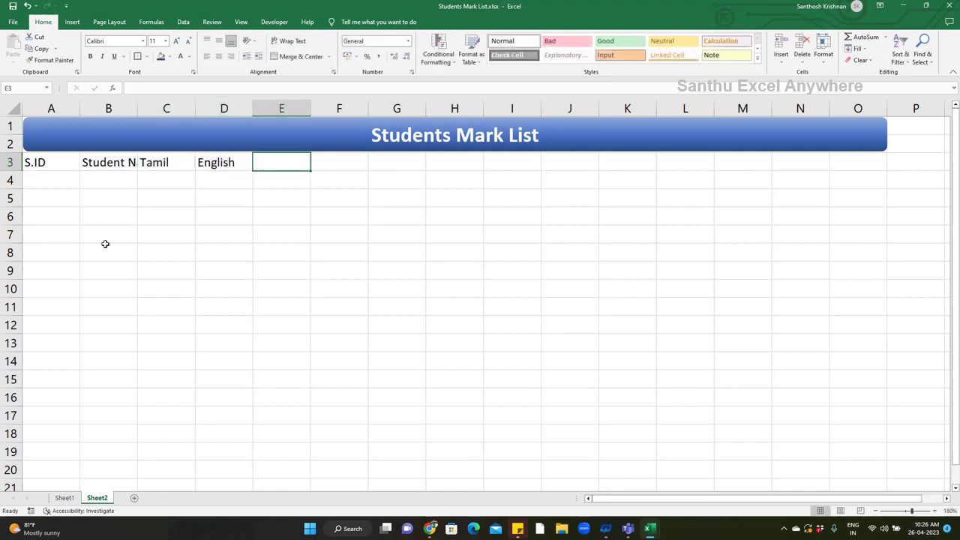
Add Maths, Science and Social Science headers and widen column G to fit.
type("Maths")
key("Tab")
type("Science")
key("Tab")
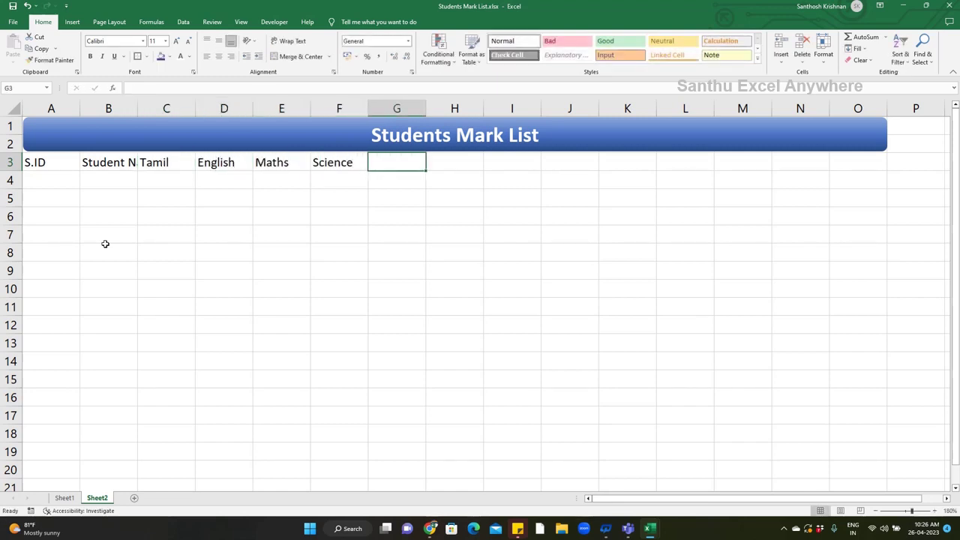
type("Social Science")
key("Tab")
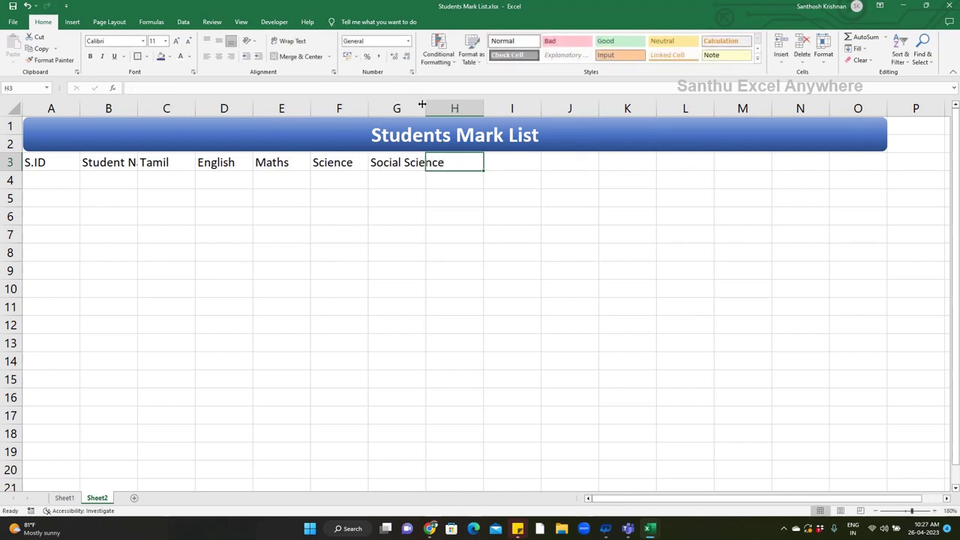
left_click_drag(422, 105, 450, 107)
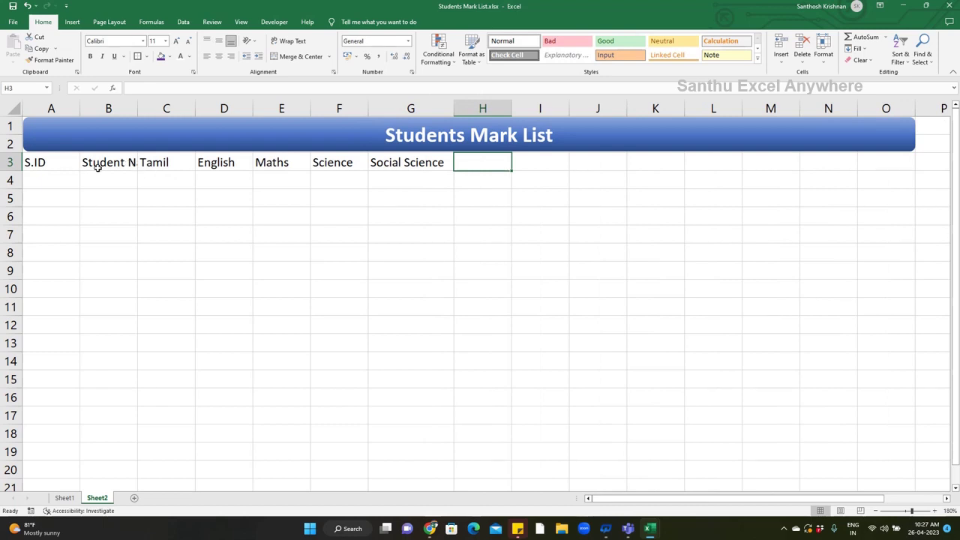
left_click(63, 187)
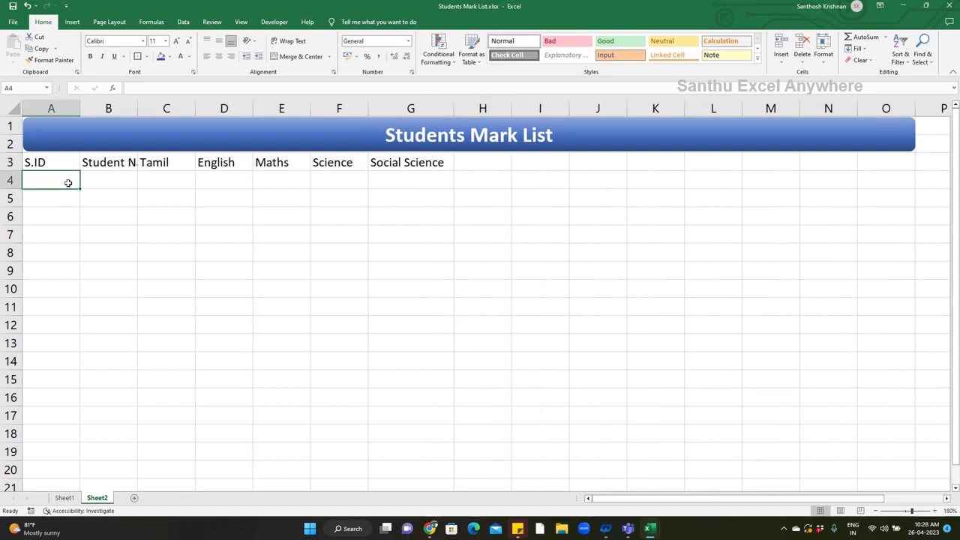
Enter 1001 in A4 and the formula =A4+1 in A5.
type("1001")
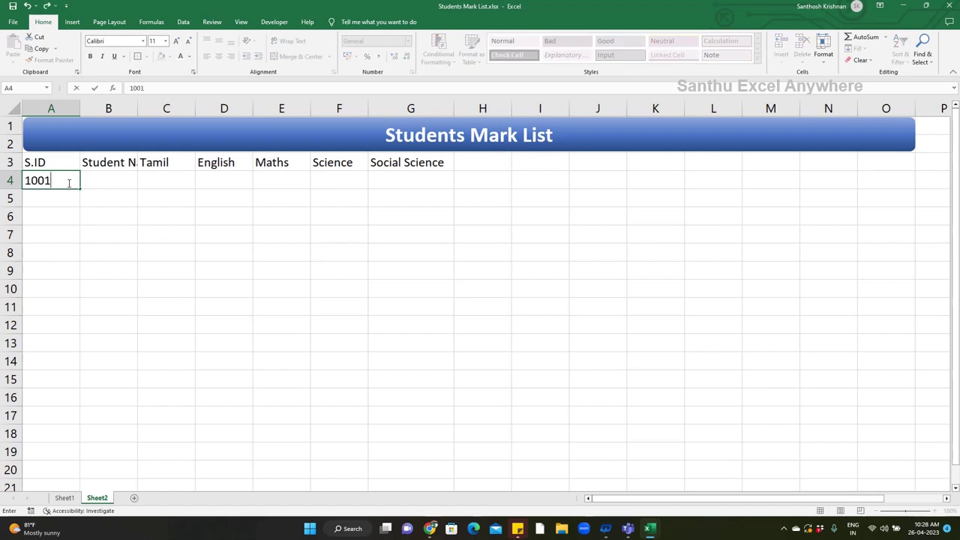
key("Return")
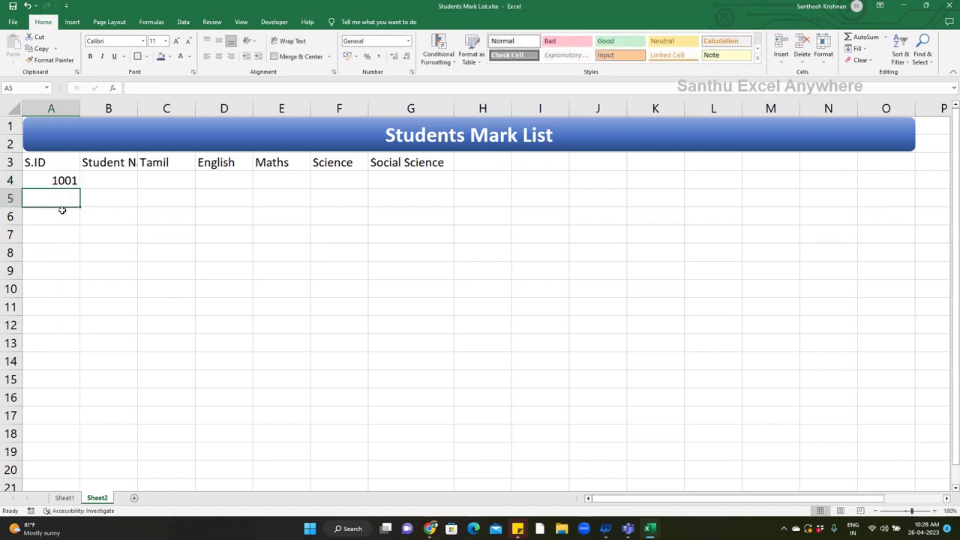
type("=")
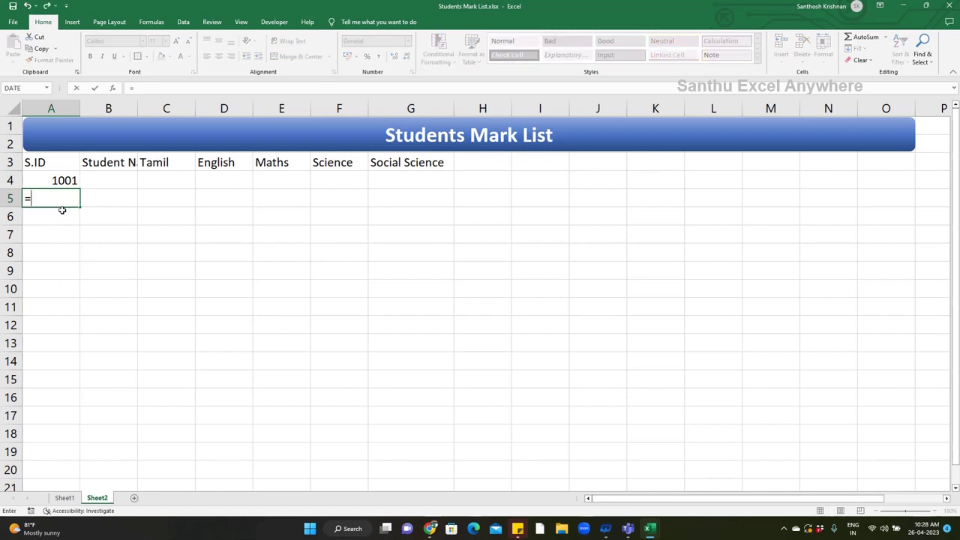
key("Up")
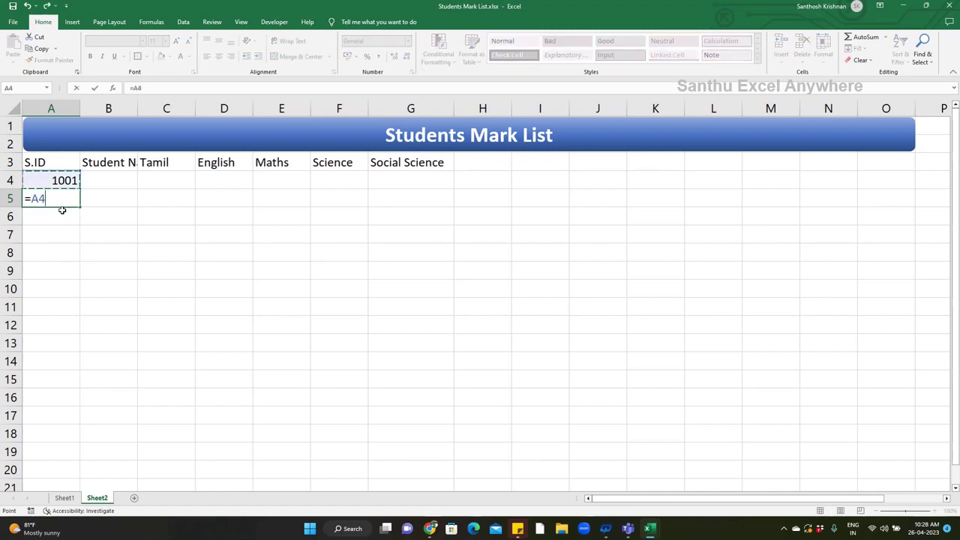
type("+1")
key("Return")
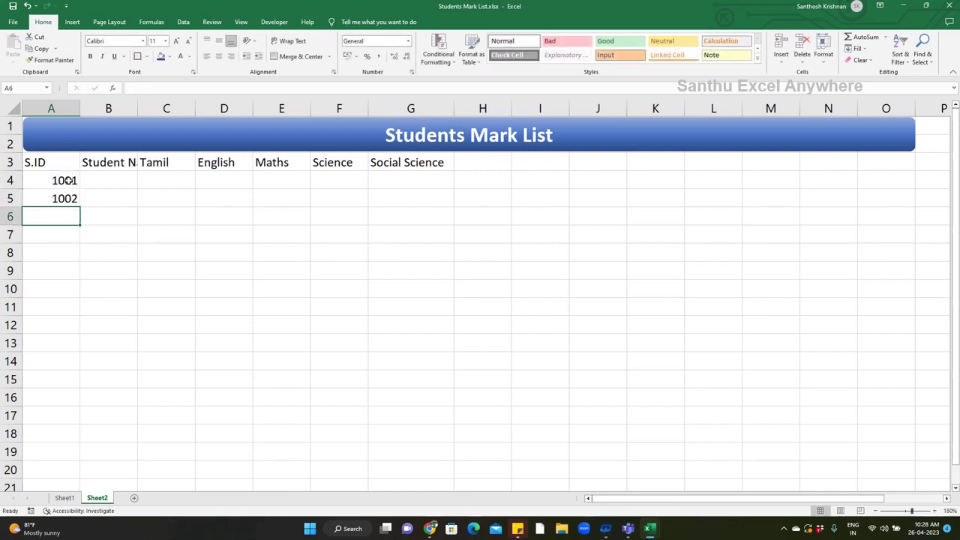
Fill A5's formula down to A23 so IDs run to 1020.
left_click(67, 198)
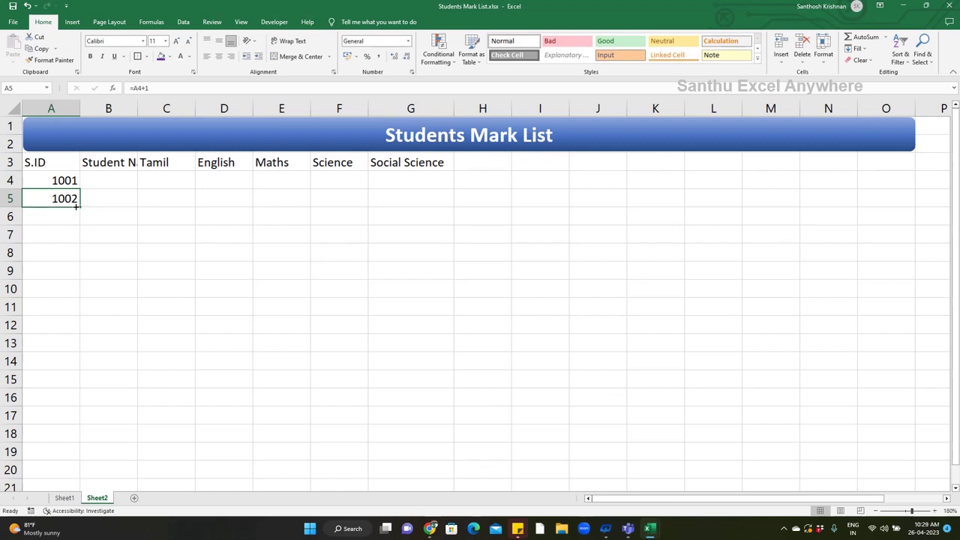
left_click_drag(79, 205, 68, 476)
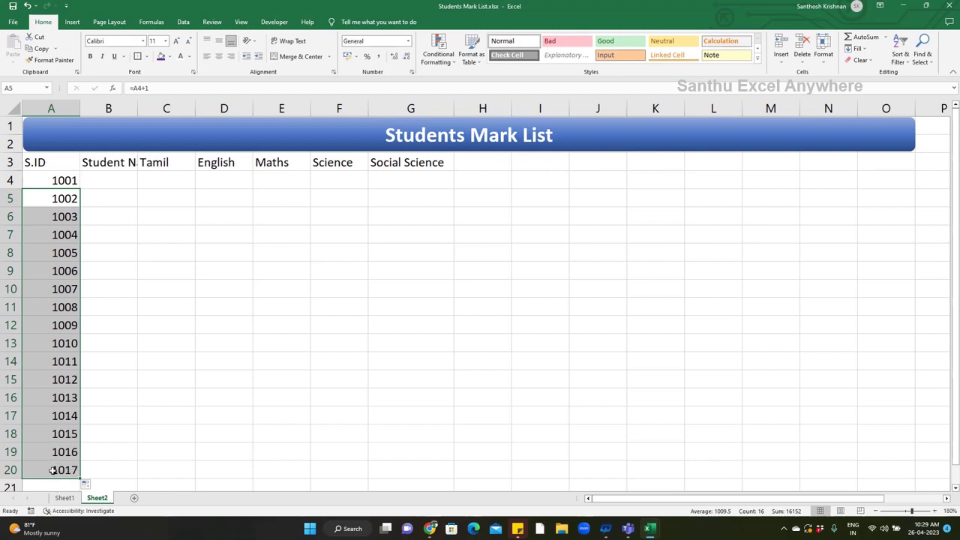
left_click(876, 512)
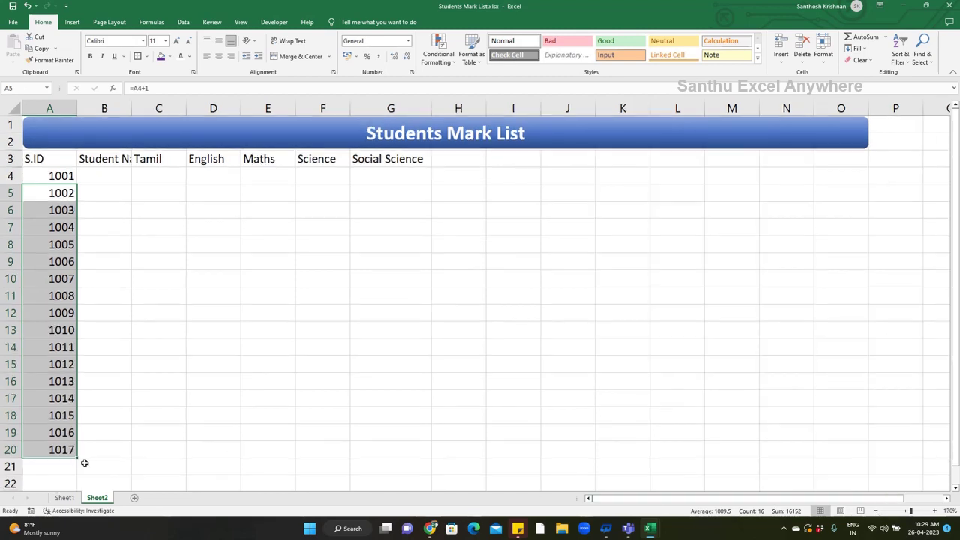
left_click_drag(77, 458, 78, 406)
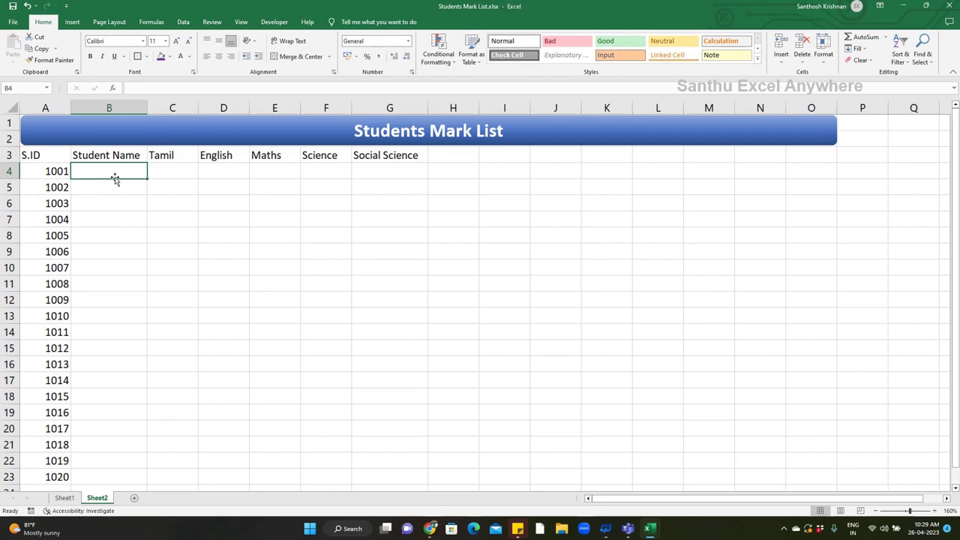
Type the first three student names by hand into B4:B6.
type("Prabu")
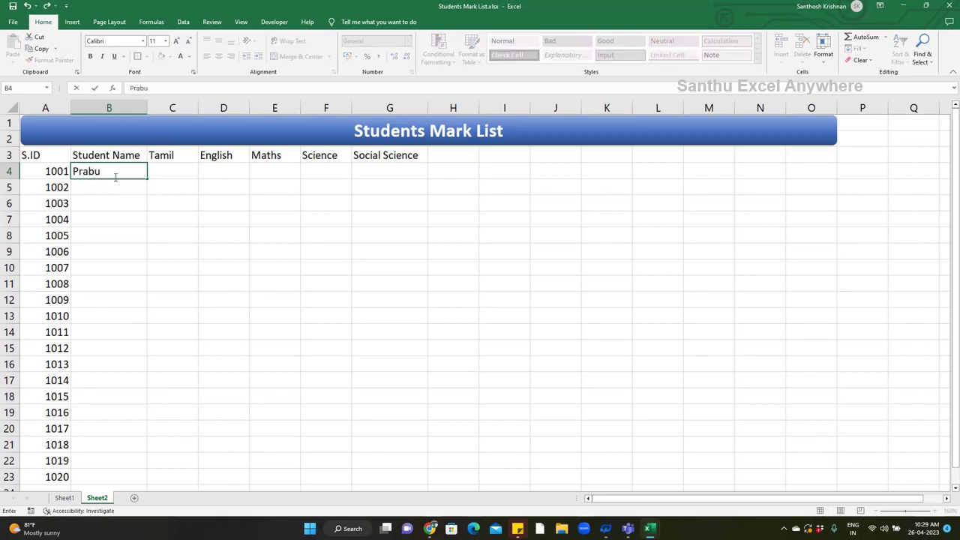
key("Return")
type("Aneep")
key("Return")
type("Raj")
key("Return")
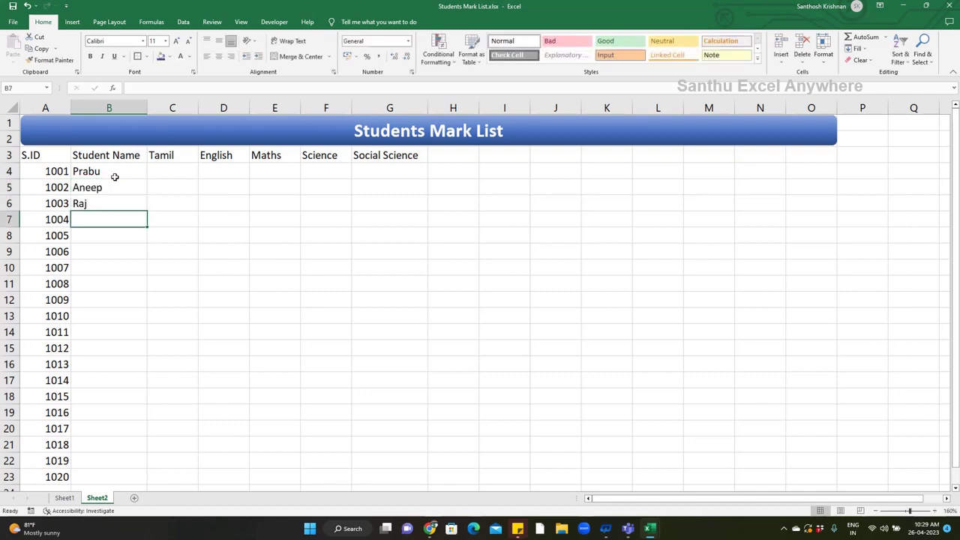
Copy the twenty names from Sheet1's B4:B23 and paste them into Sheet2 at B4.
left_click(65, 498)
left_click(109, 171)
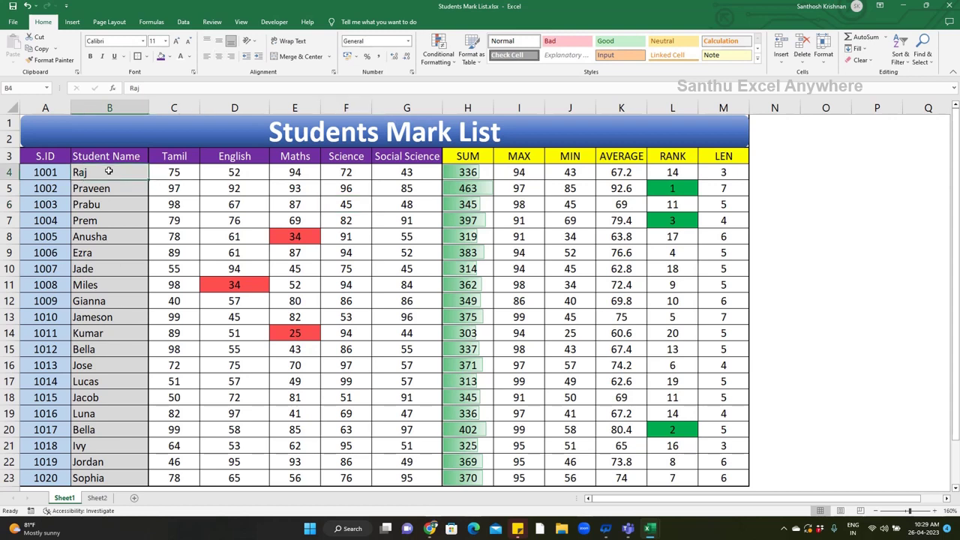
left_click_drag(109, 171, 105, 478)
key("ctrl+c")
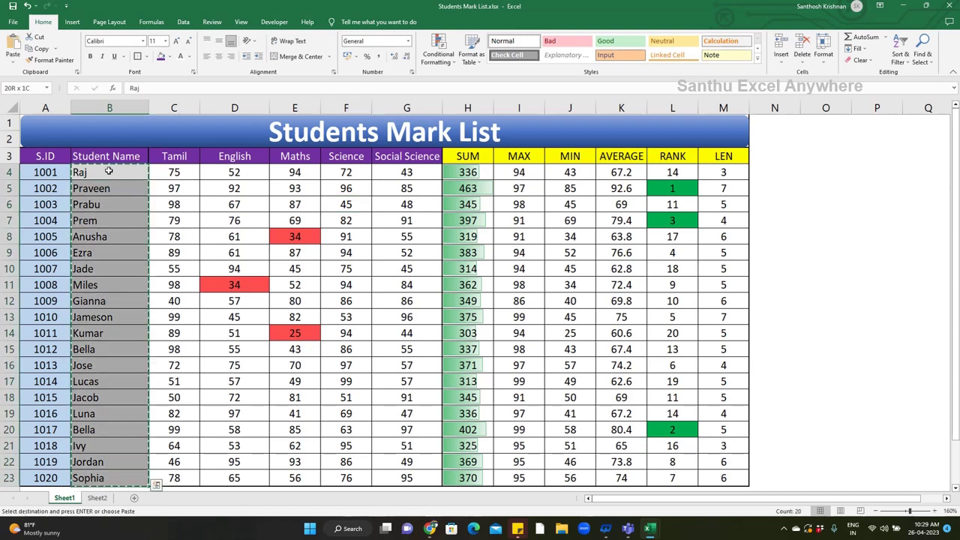
left_click(97, 498)
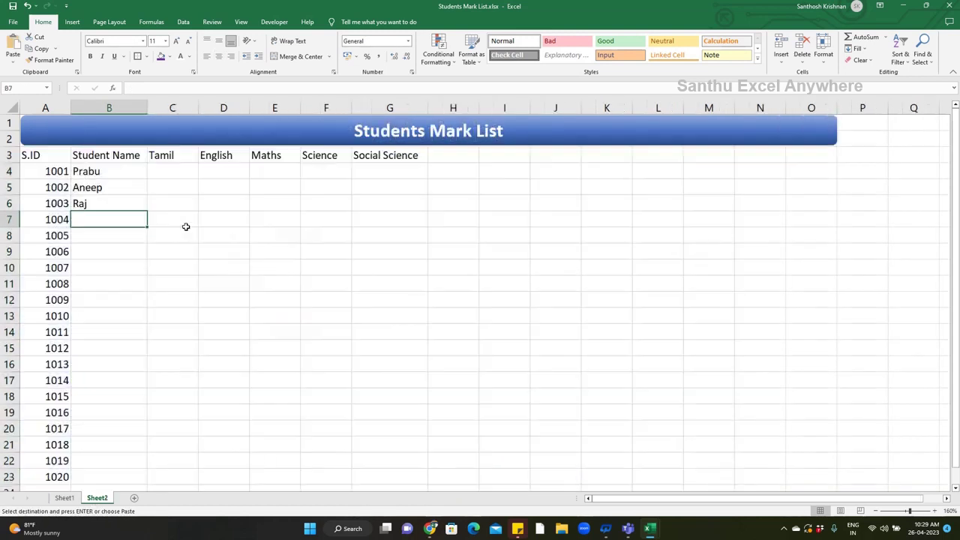
left_click(116, 172)
key("ctrl+alt+v")
key("Return")
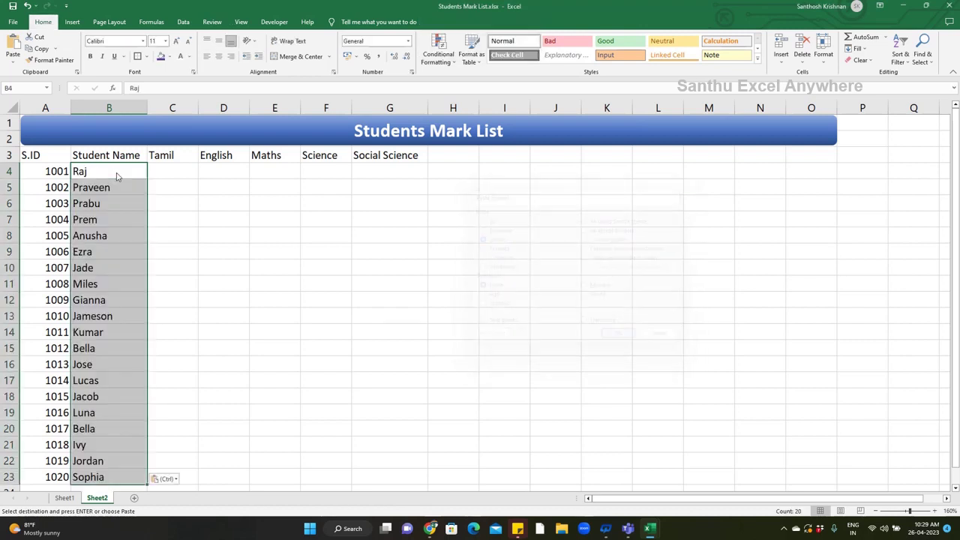
left_click(165, 172)
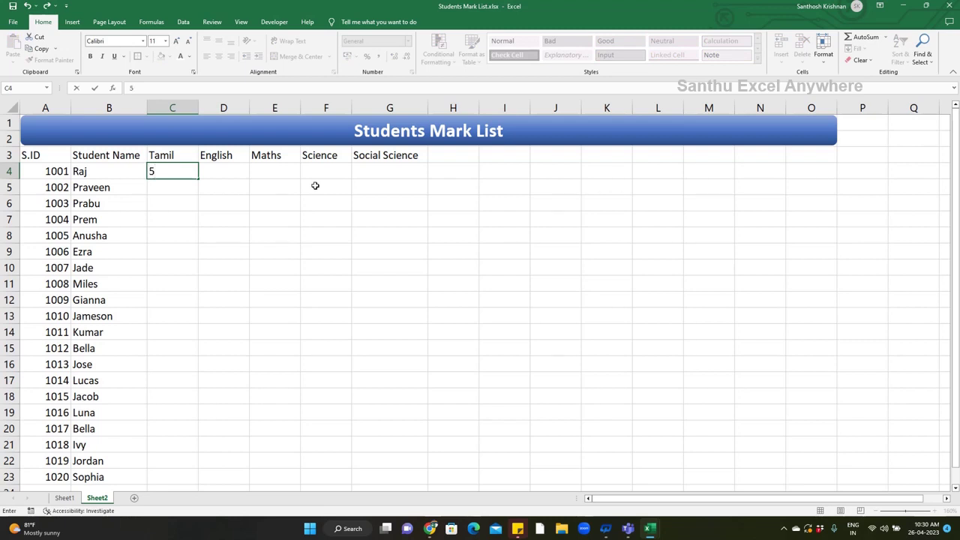
Enter trial marks 50, 55 and 76 for the first student in C4:E4.
key("Tab")
type("55")
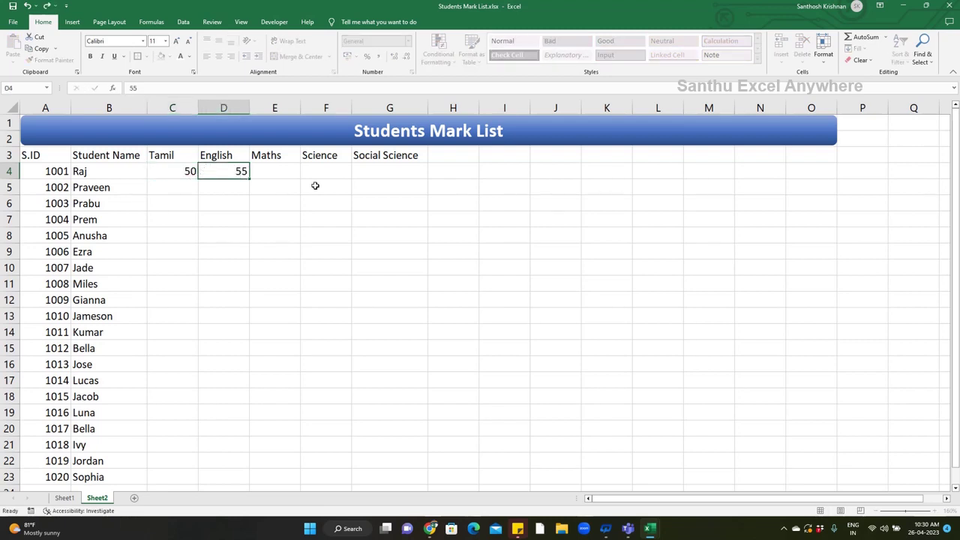
key("Tab")
type("76")
key("Tab")
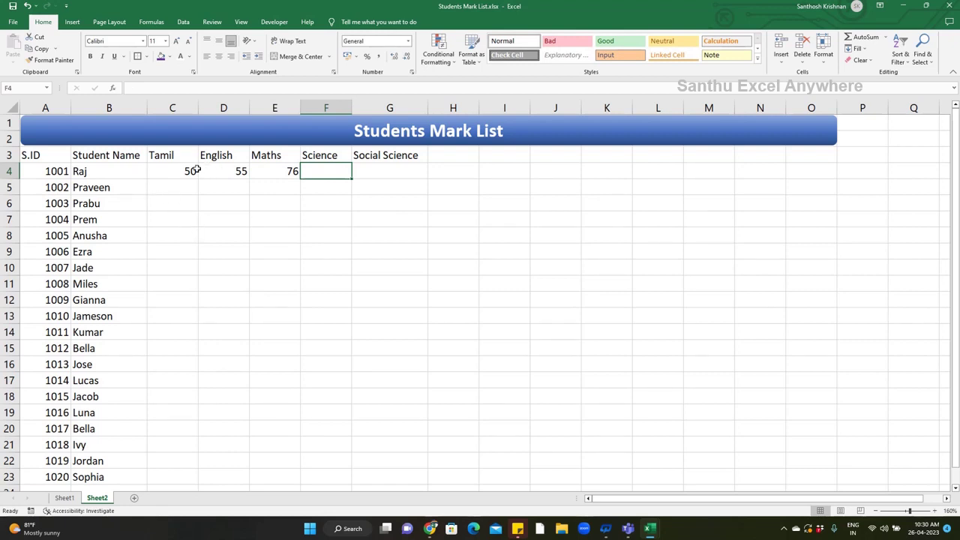
Clear C4:G23 and fill it with =RANDBETWEEN(34,100) using Ctrl+Enter.
mouse_move(185, 169)
left_mouse_down()
mouse_move(312, 177)
mouse_move(426, 480)
left_mouse_up()
key("Delete")
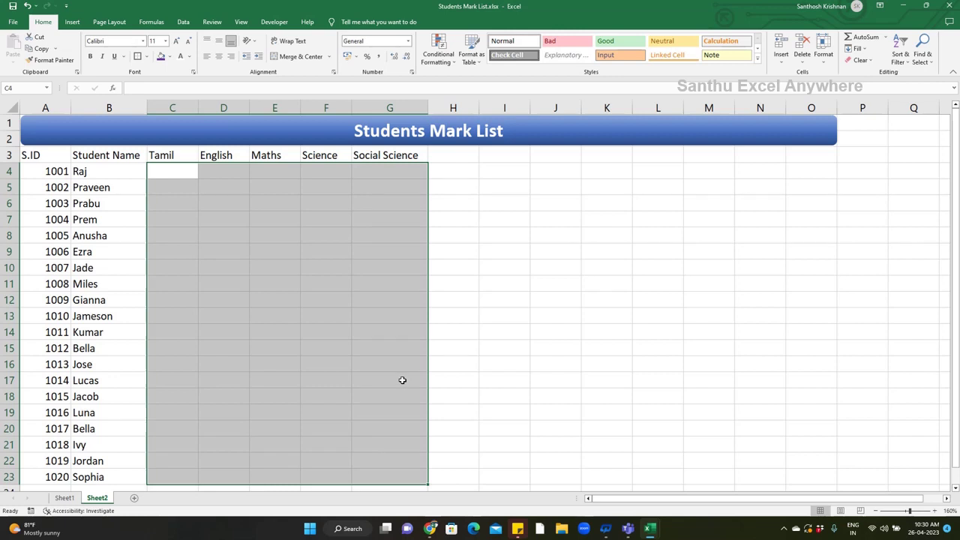
type("=R")
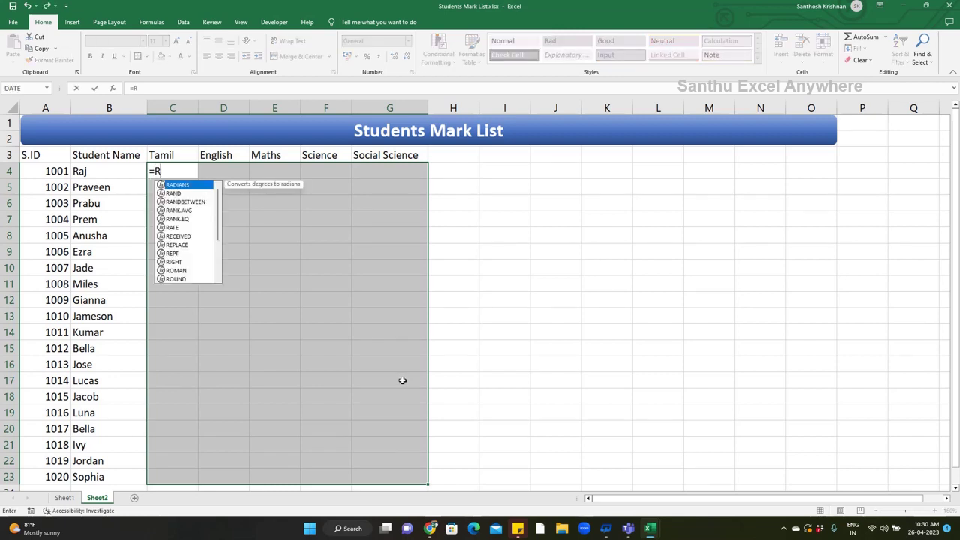
type("an")
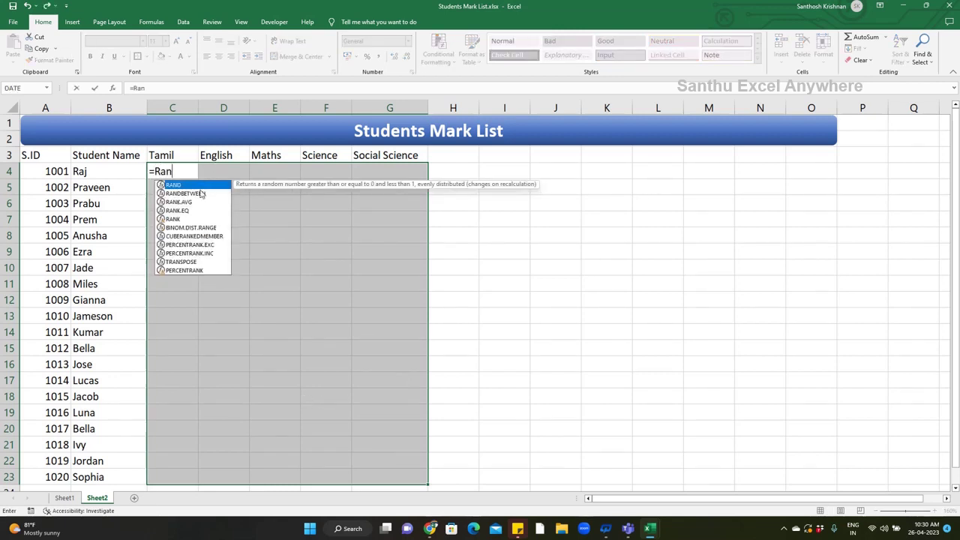
double_click(198, 195)
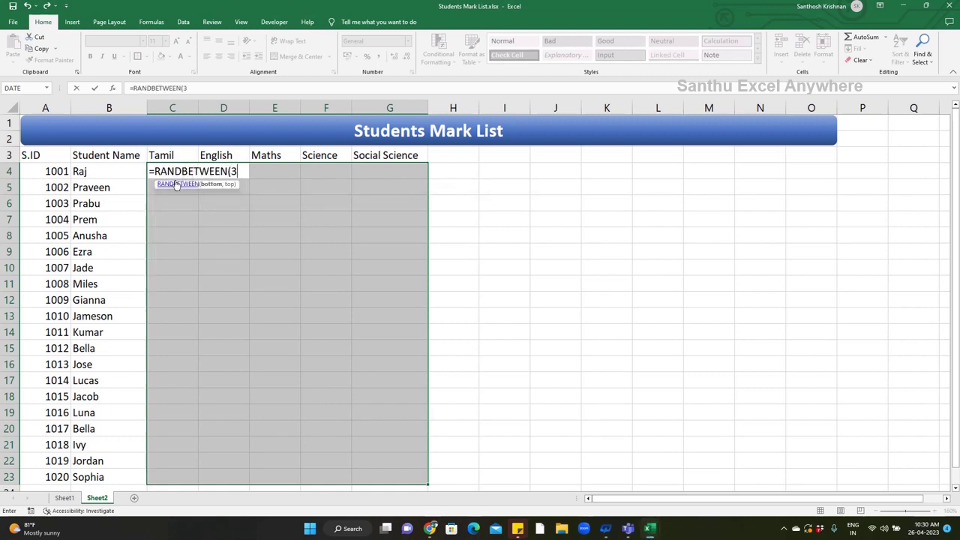
type("4,")
type("100")
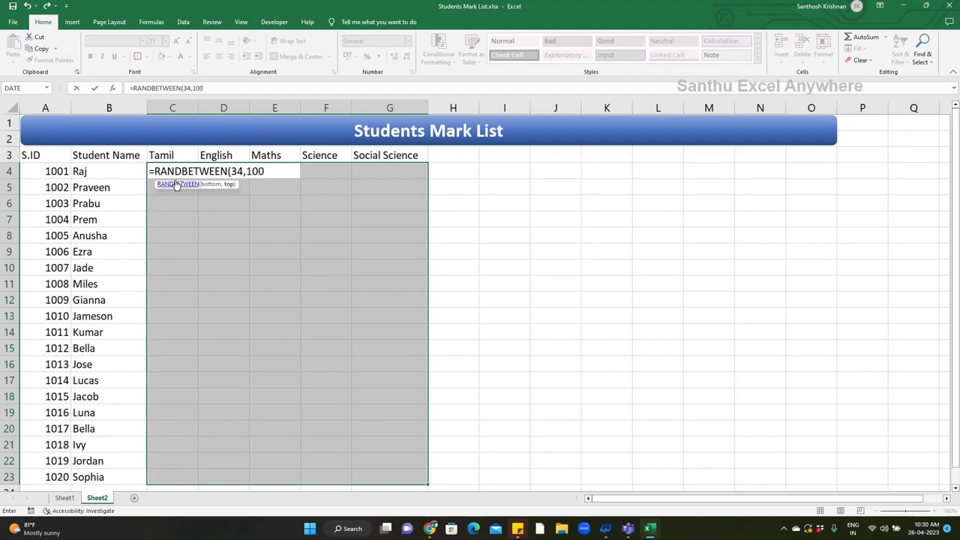
type(")")
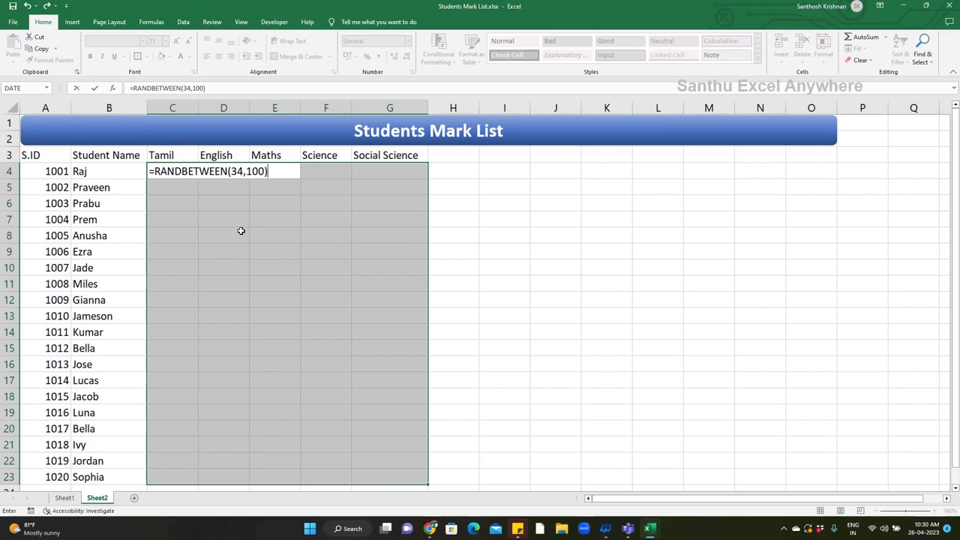
key("ctrl+Return")
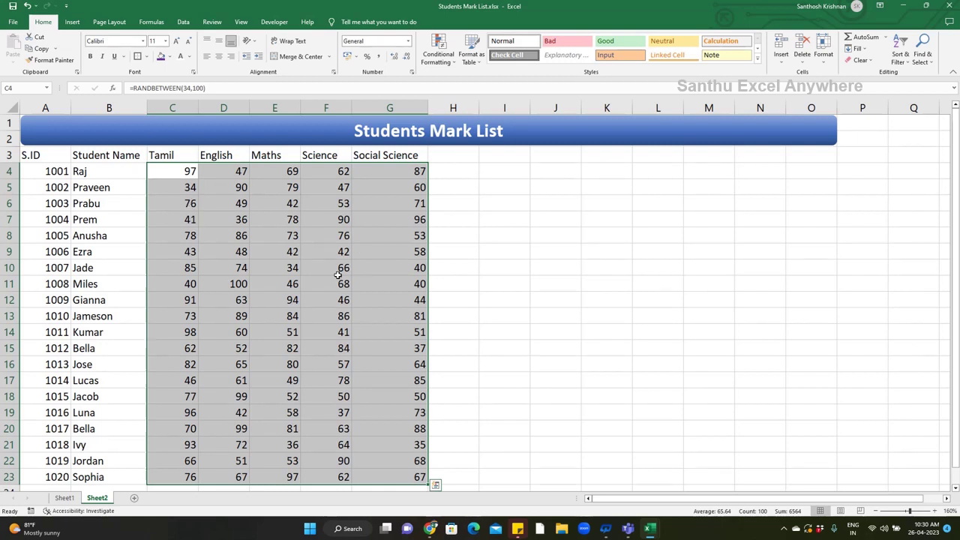
Centre the subject headings in row 3 and check the mark formulas.
mouse_move(180, 159)
left_mouse_down()
mouse_move(417, 439)
mouse_move(421, 477)
left_mouse_up()
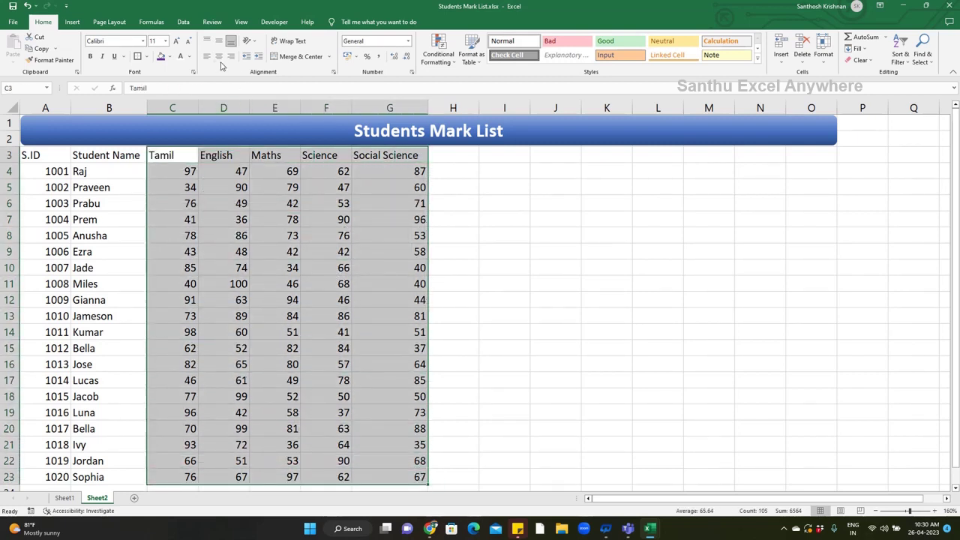
left_click(220, 57)
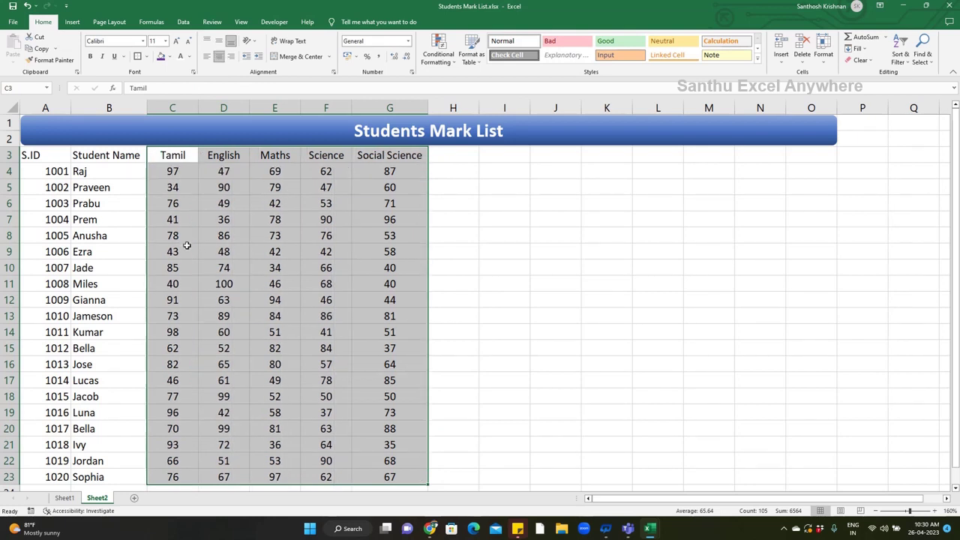
left_click(186, 173)
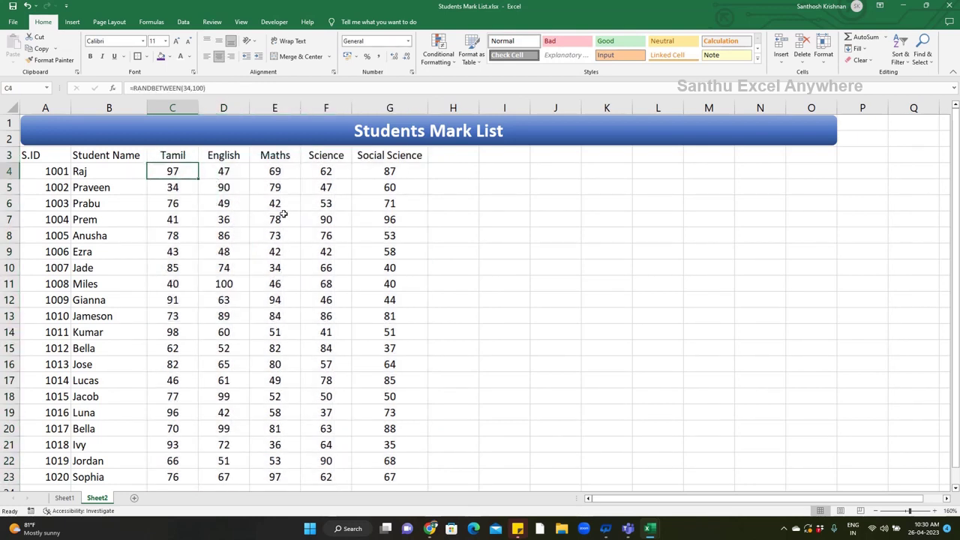
double_click(226, 202)
key("Escape")
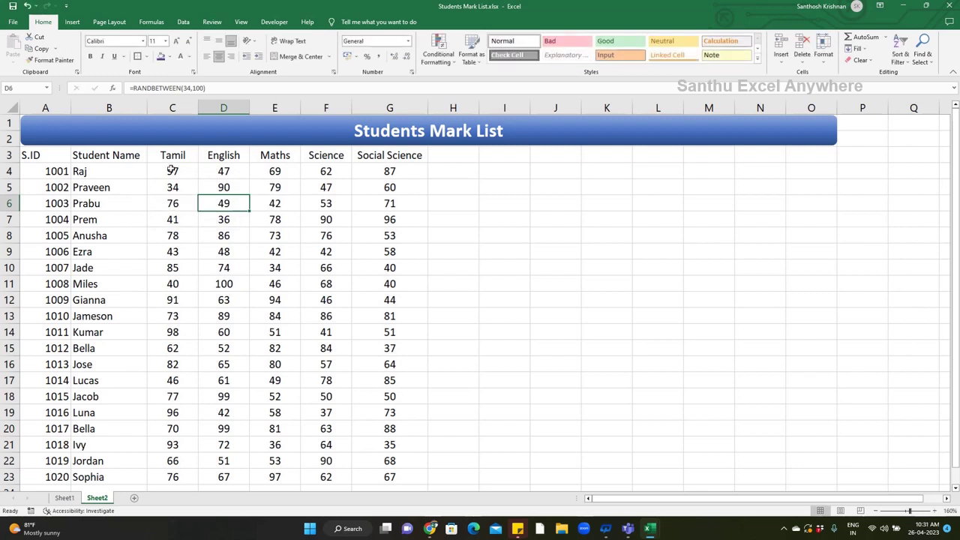
Copy C4:G23 and paste it back as values only to fix the marks.
left_click(171, 167)
key("ctrl+shift+End")
key("ctrl+c")
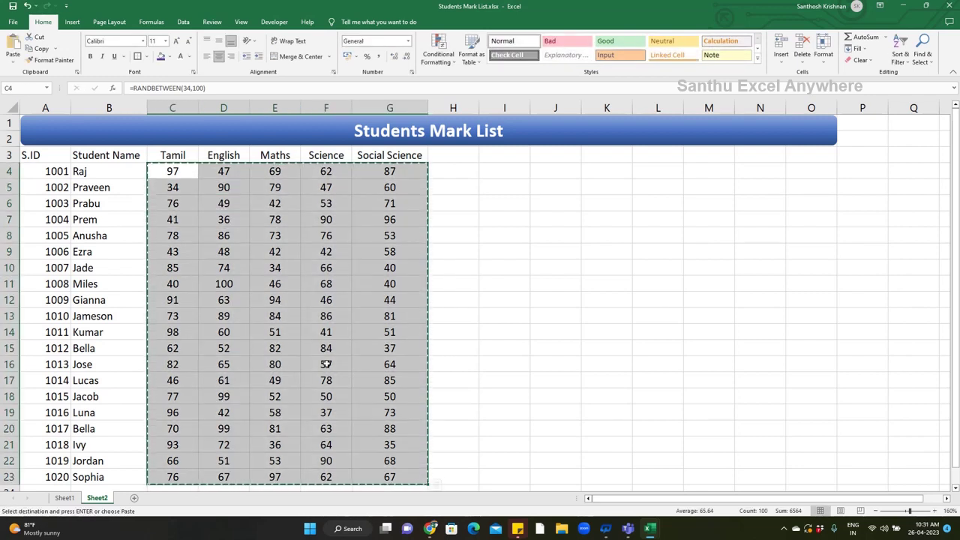
key("alt+e")
key("s")
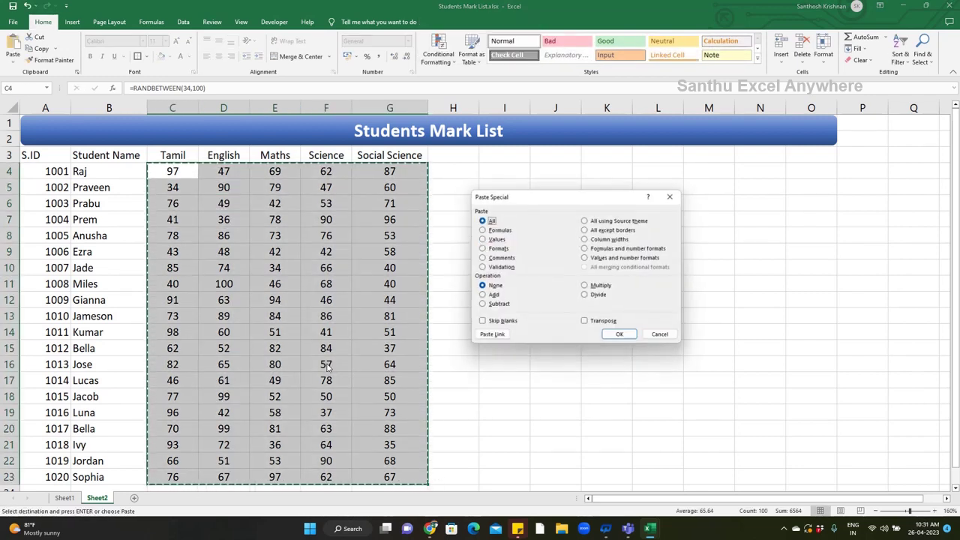
key("v")
key("Return")
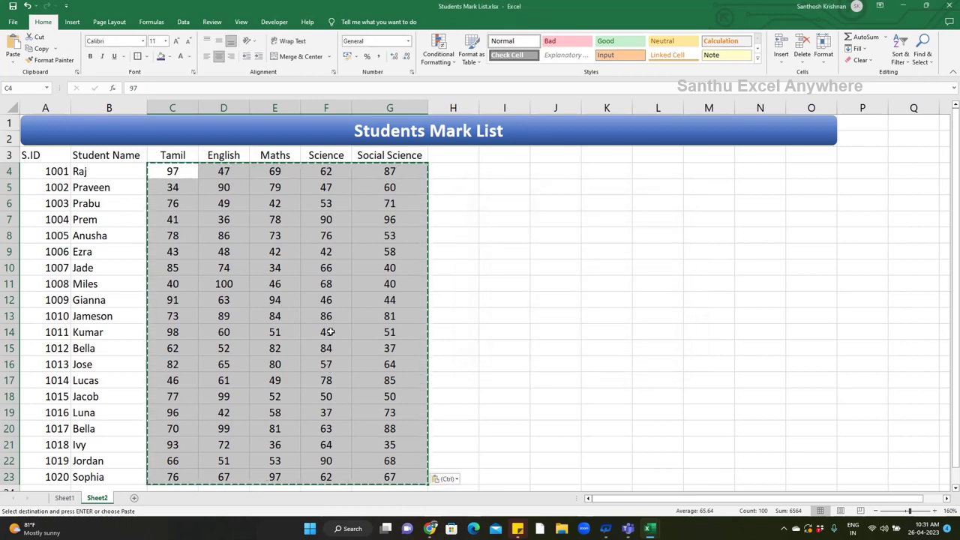
left_click(363, 158)
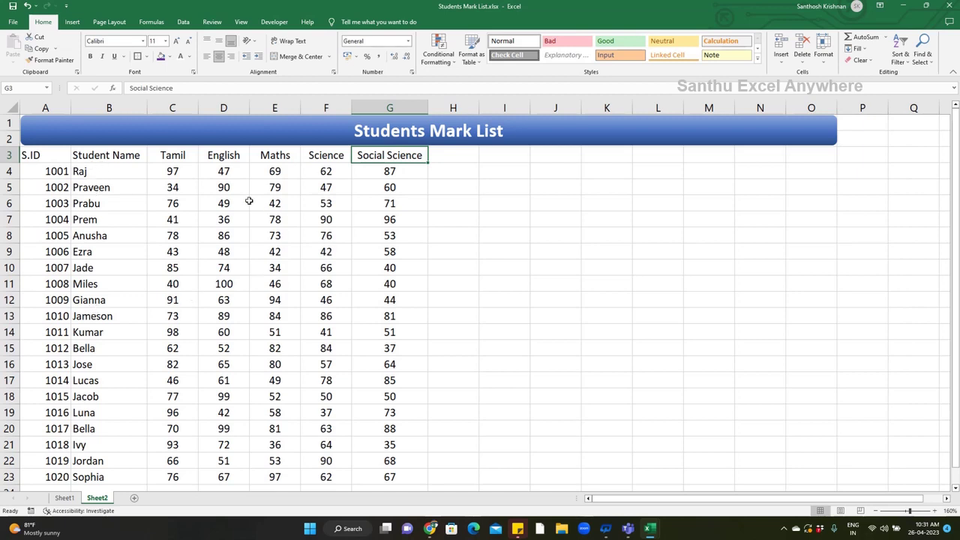
Give the header row A3:G3 a purple fill with white text.
left_click(47, 154, "shift")
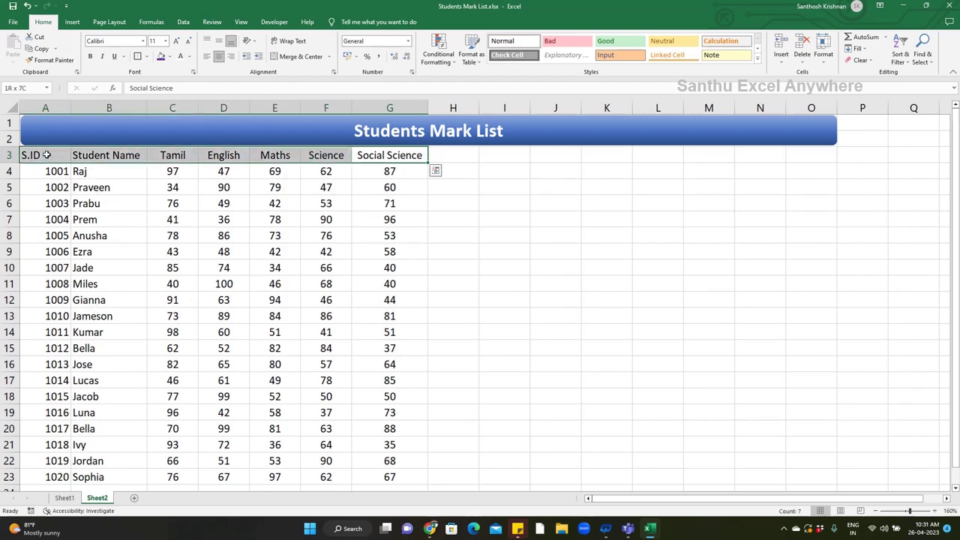
left_click_drag(68, 158, 390, 156)
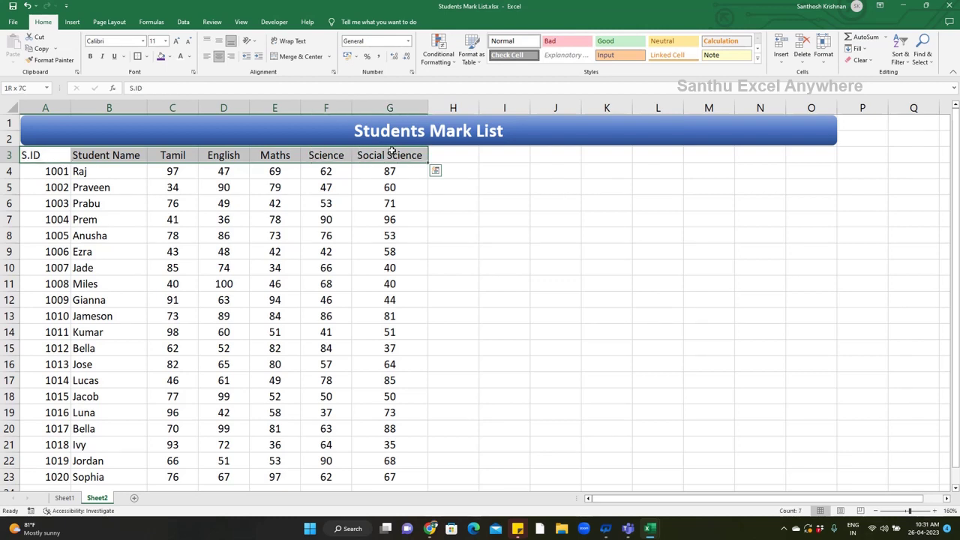
left_click(160, 57)
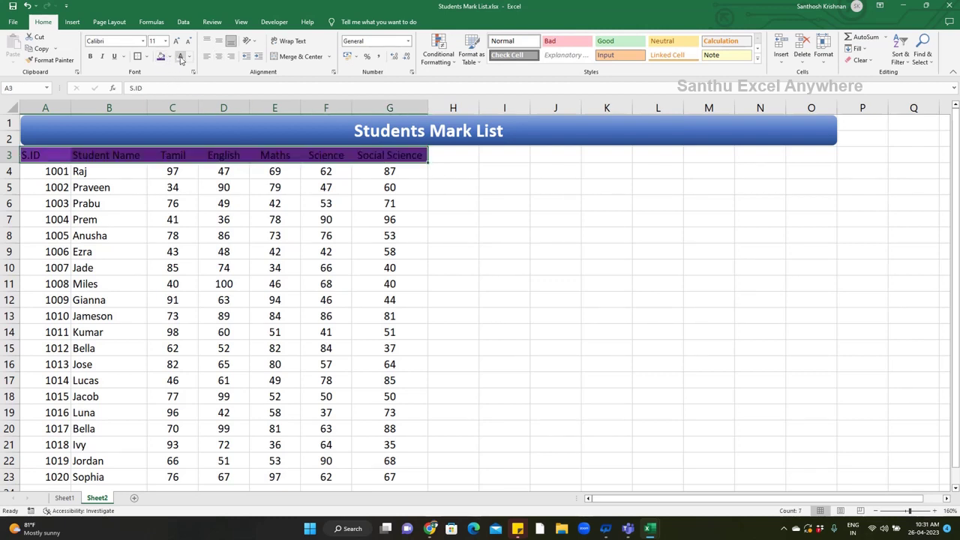
left_click(180, 58)
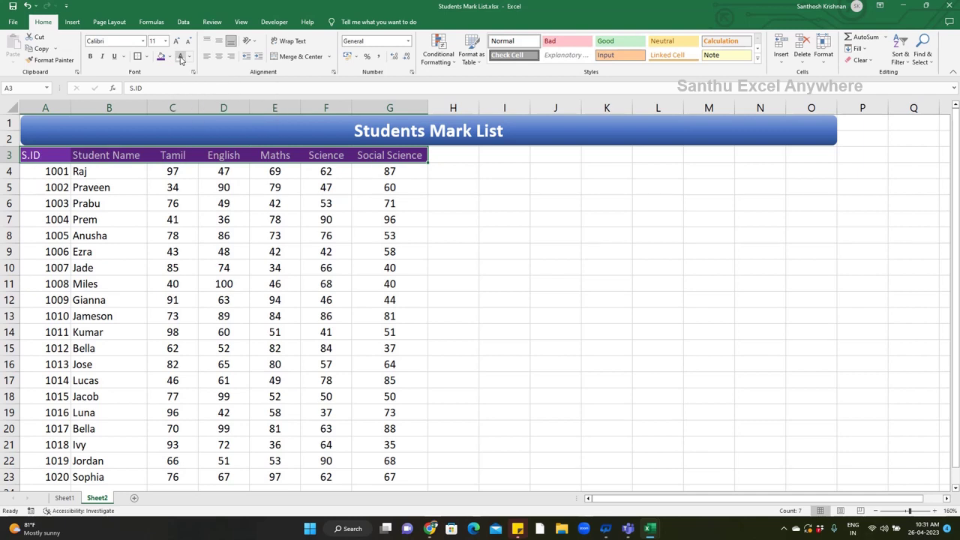
Centre the S.ID column and shade IDs A4:A23 light blue and names B4:B23 grey.
left_click(56, 171)
left_click(44, 155)
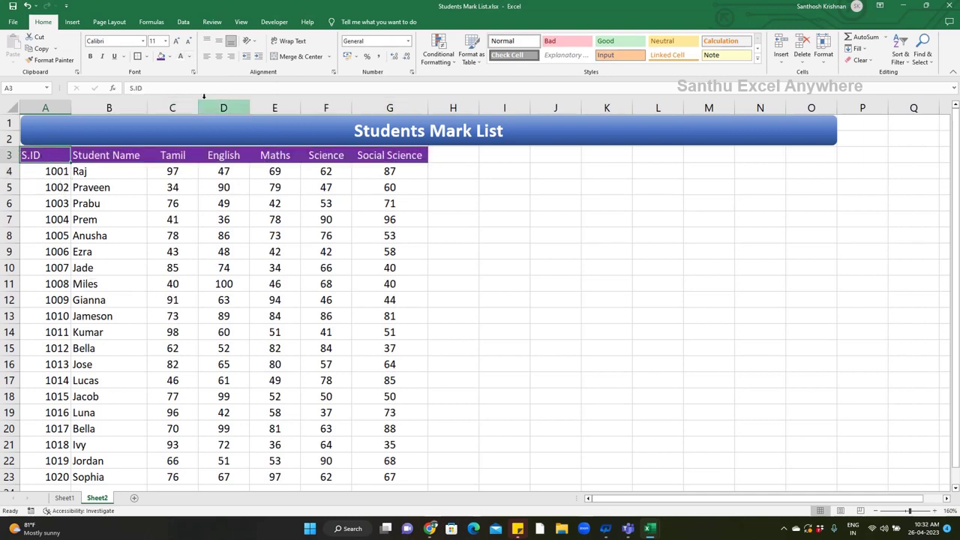
left_click(218, 56)
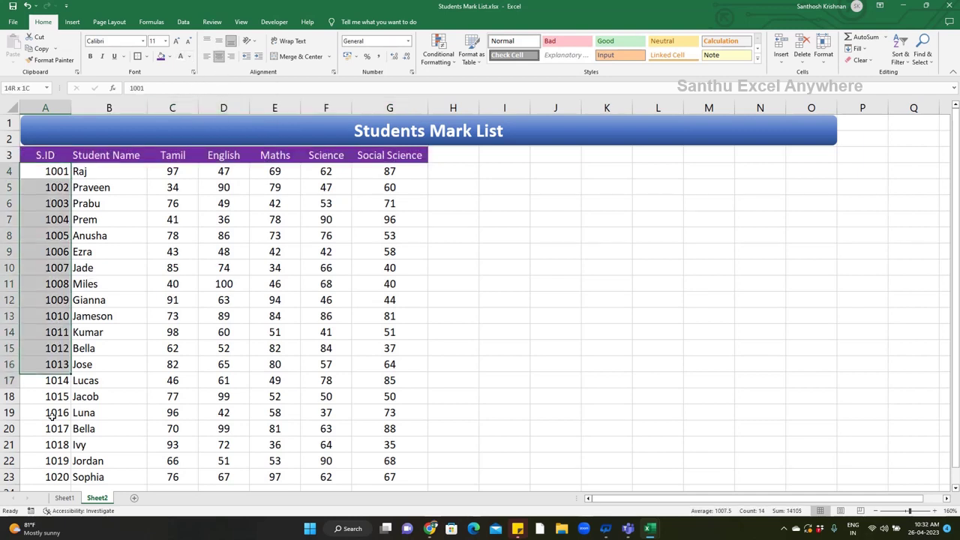
left_click_drag(42, 171, 56, 477)
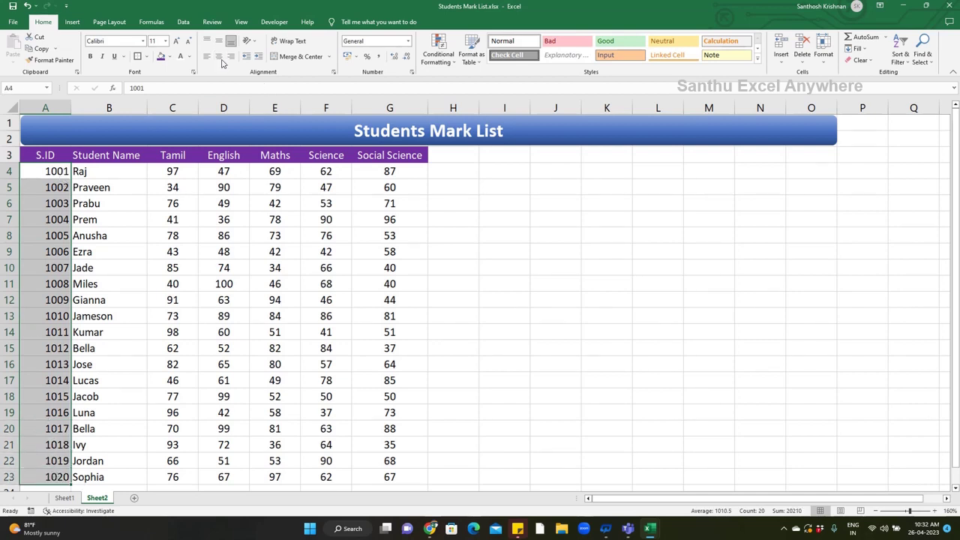
left_click(219, 58)
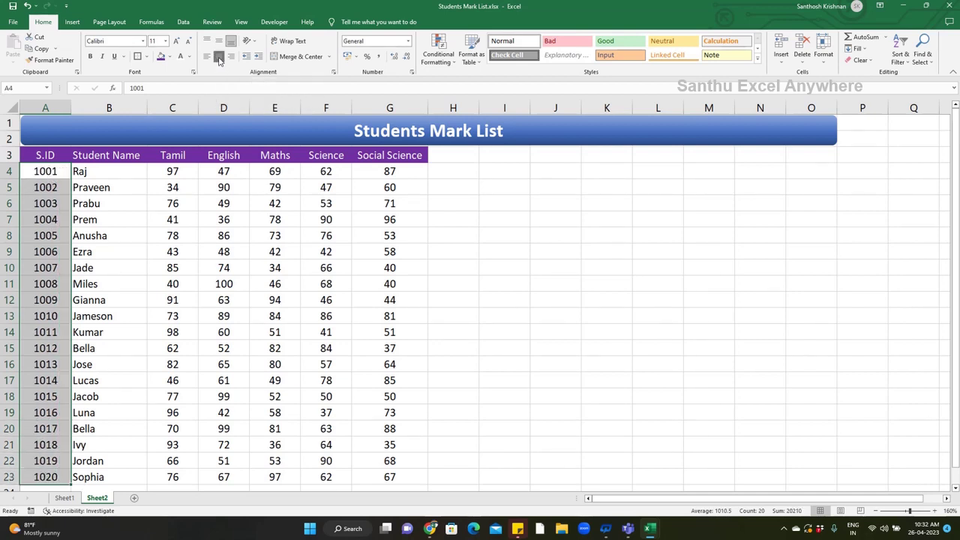
left_click(170, 57)
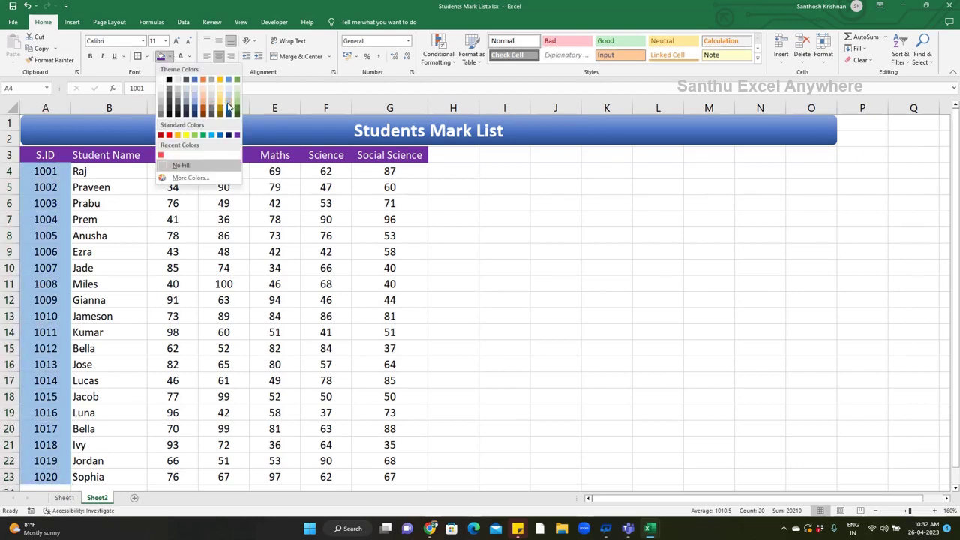
left_click(228, 107)
left_click_drag(108, 171, 128, 469)
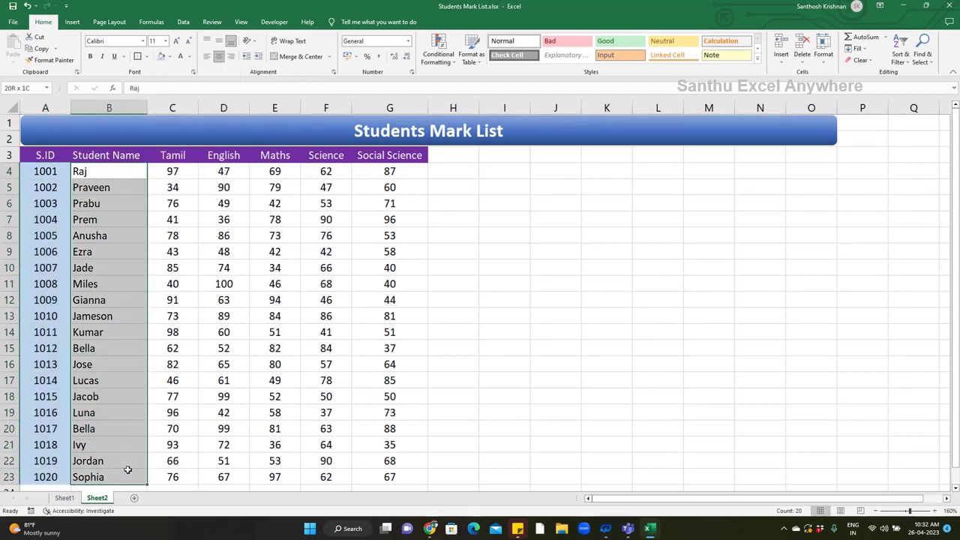
left_click(160, 56)
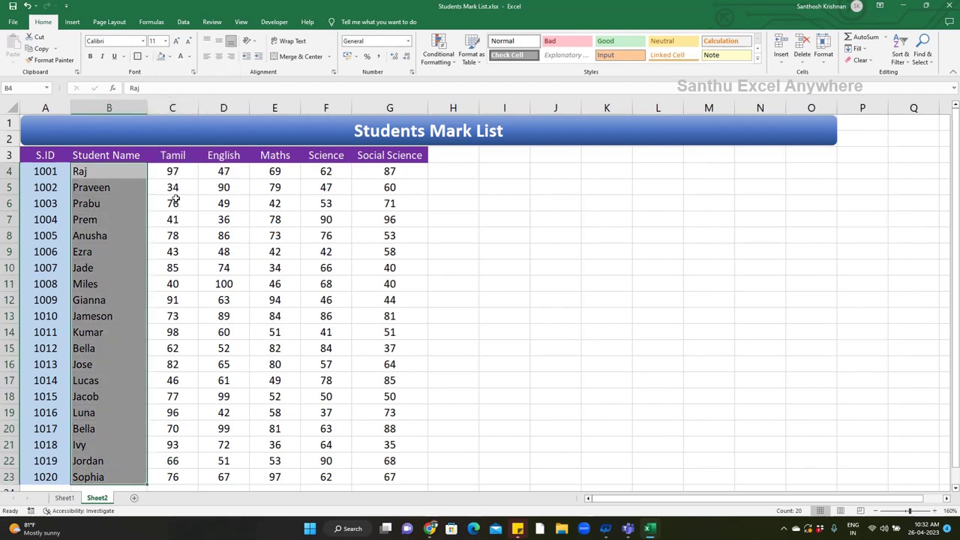
Apply All Borders and a Thick Outside Border to the table A3:G23.
left_click_drag(46, 155, 389, 477)
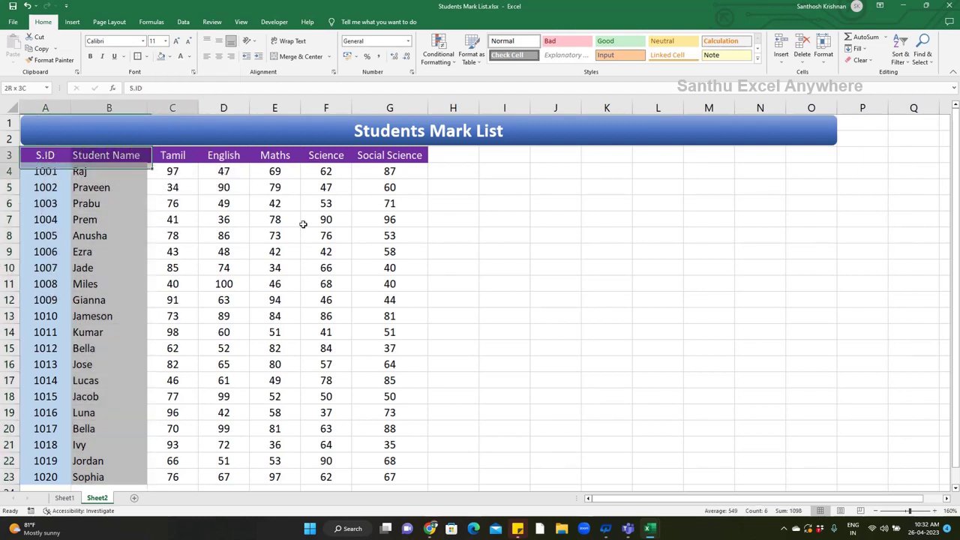
left_click(146, 56)
left_click(217, 142)
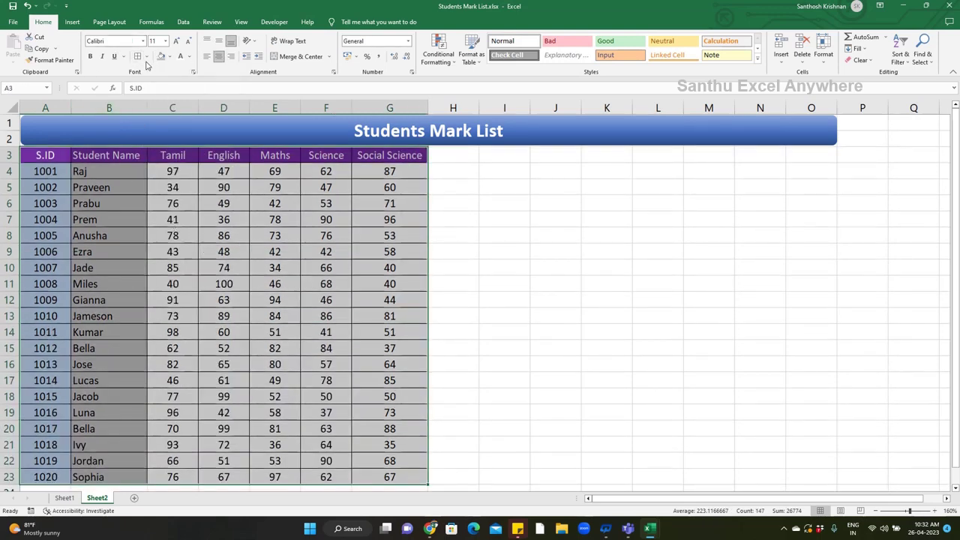
left_click(147, 56)
left_click(158, 170)
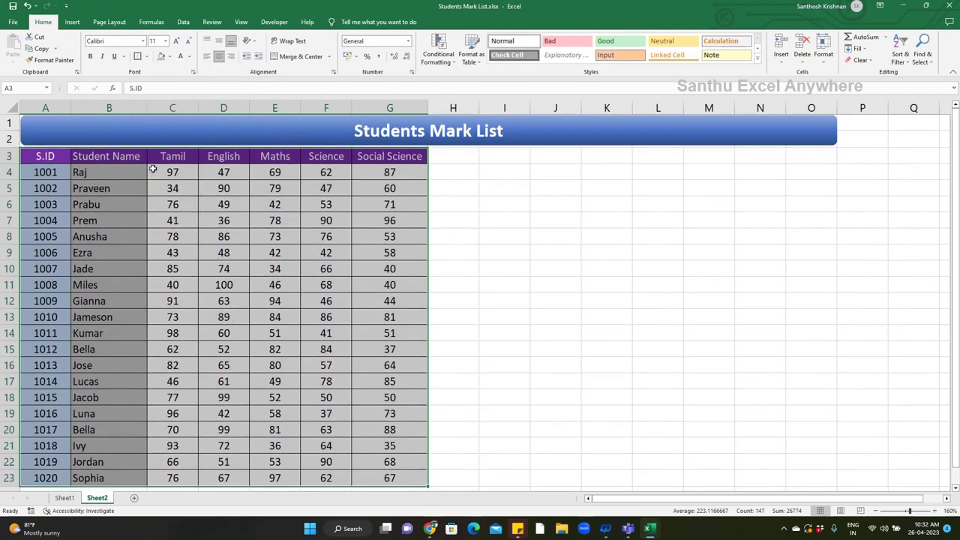
left_click(453, 156)
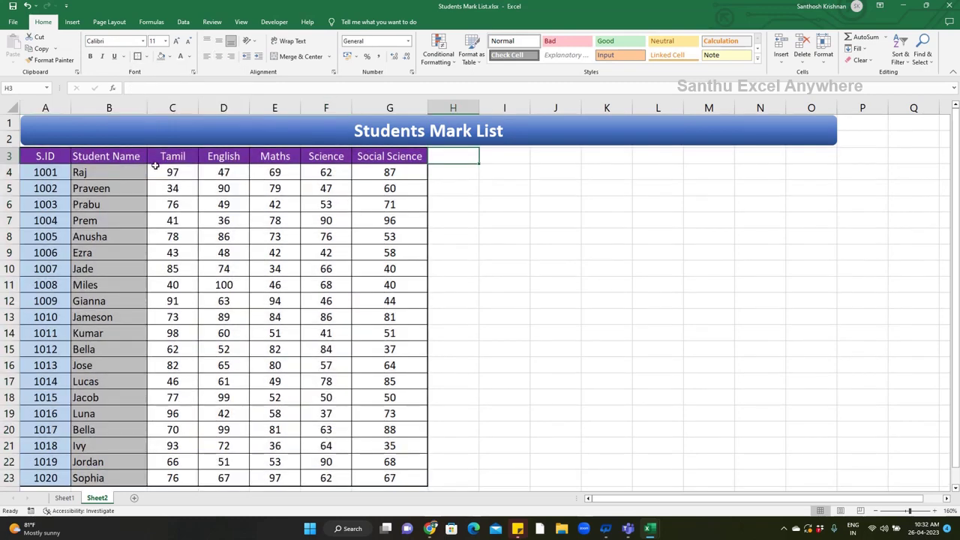
Select the first student's marks in row 4, then empty cell H3 for a new heading.
left_click_drag(192, 173, 374, 169)
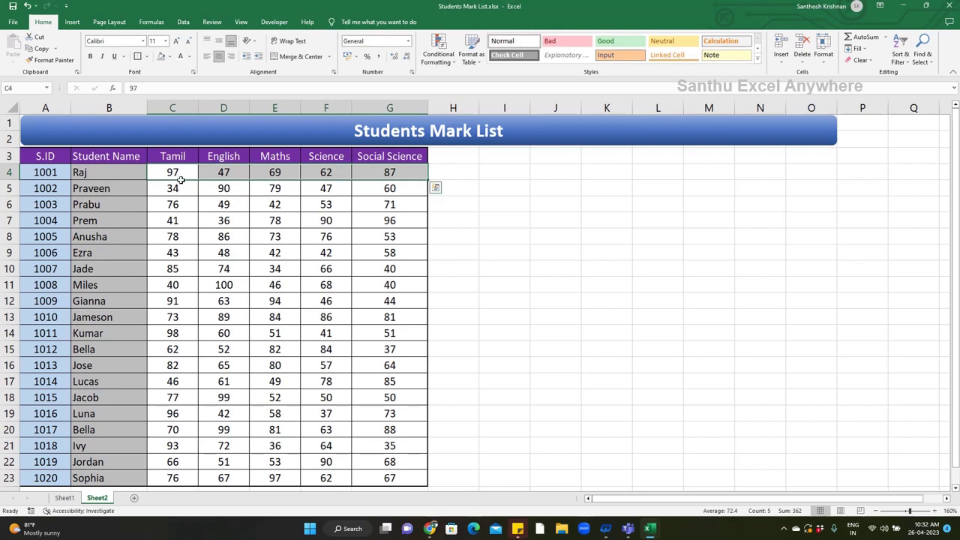
left_click(181, 178)
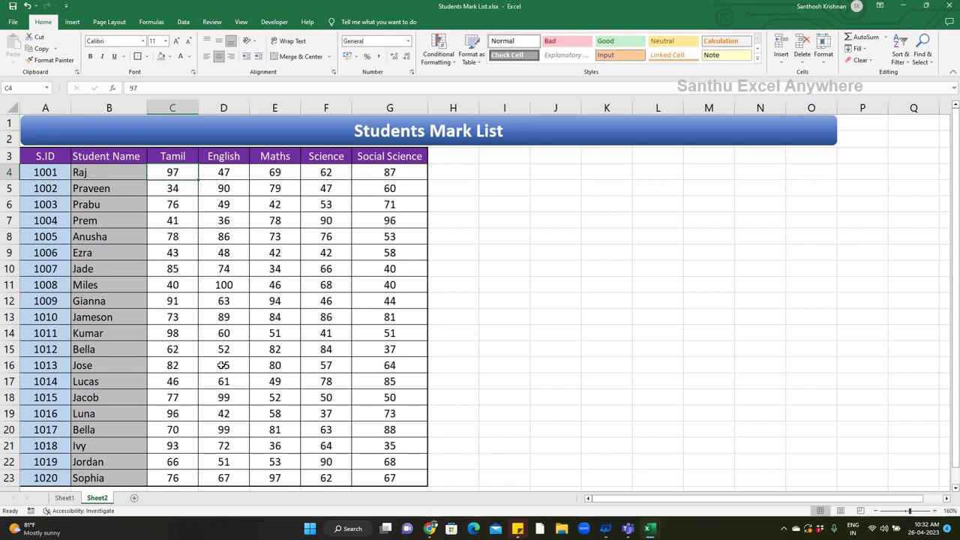
left_click(452, 159)
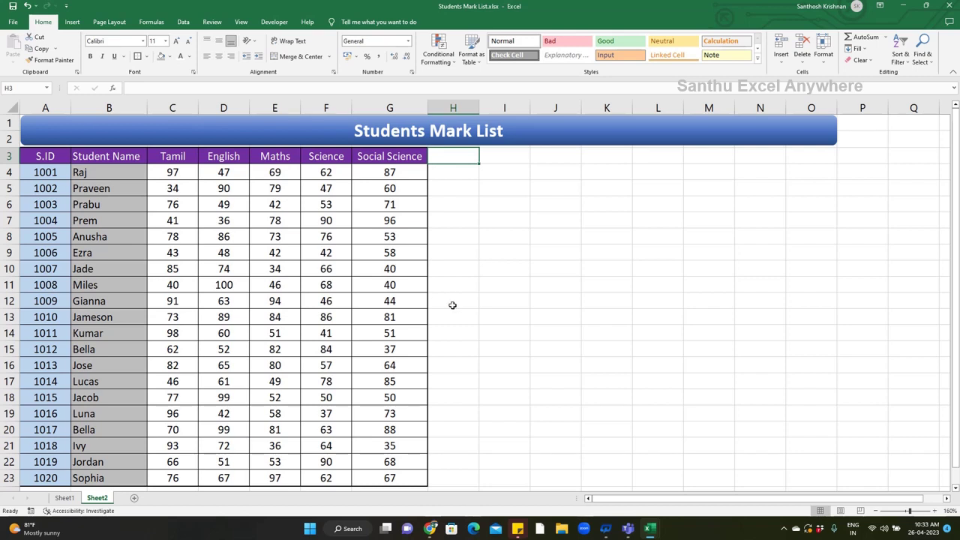
Head H3 'SUM' and total C4, D4, E4, F4 and G4 with a comma-separated SUM in H4.
type("SU")
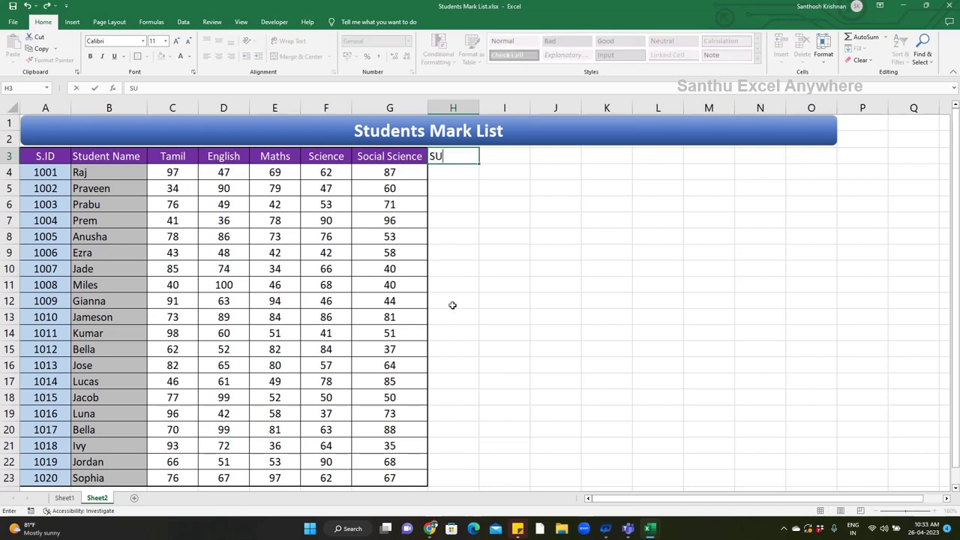
type("M")
key("Tab")
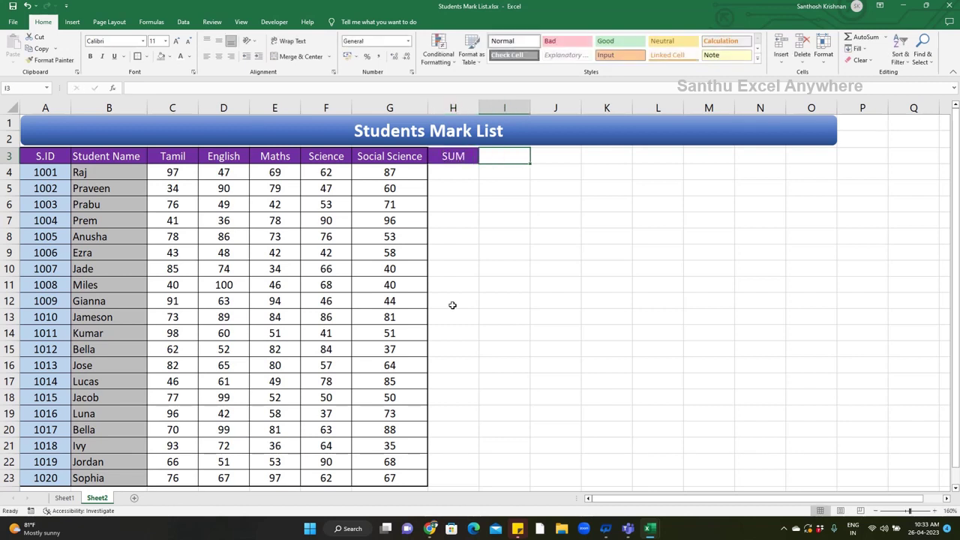
left_click(448, 174)
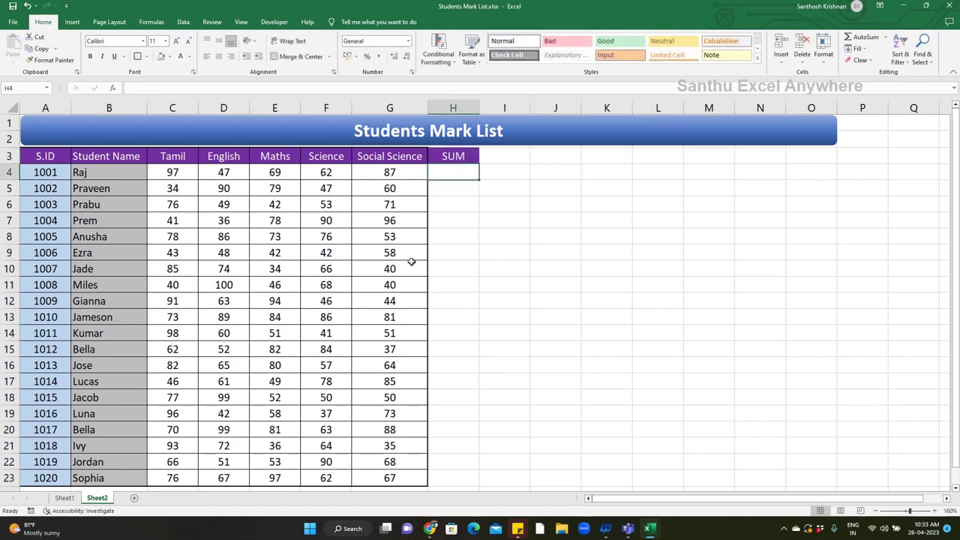
type("=SU")
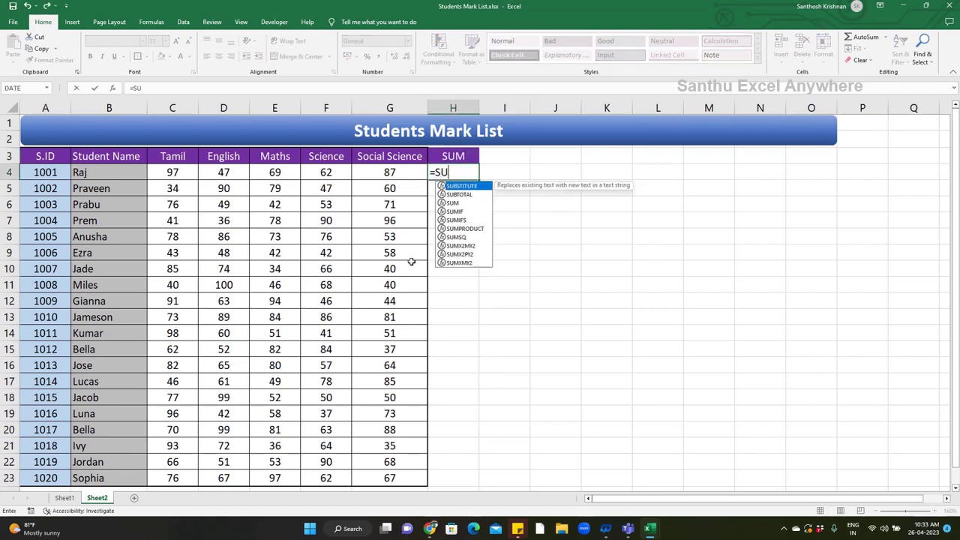
type("M(")
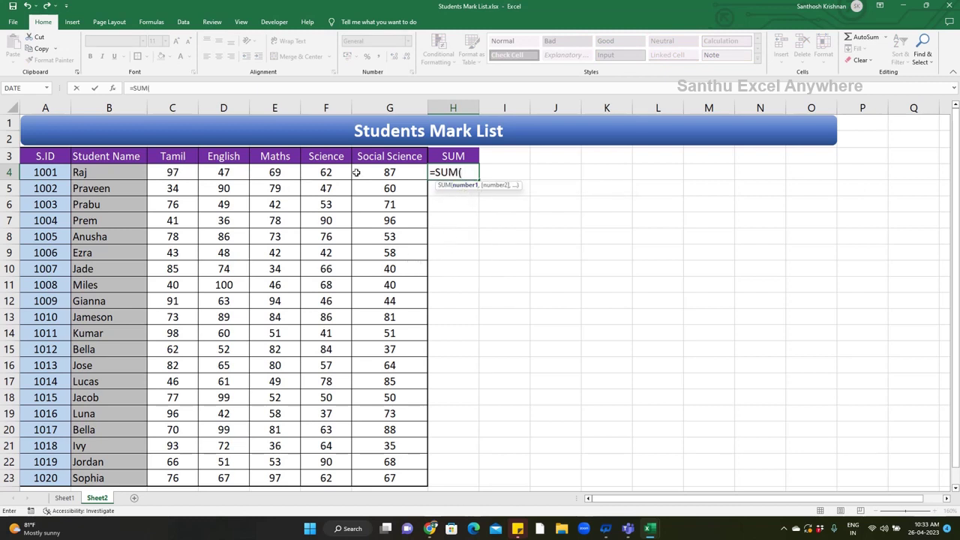
left_click(191, 172)
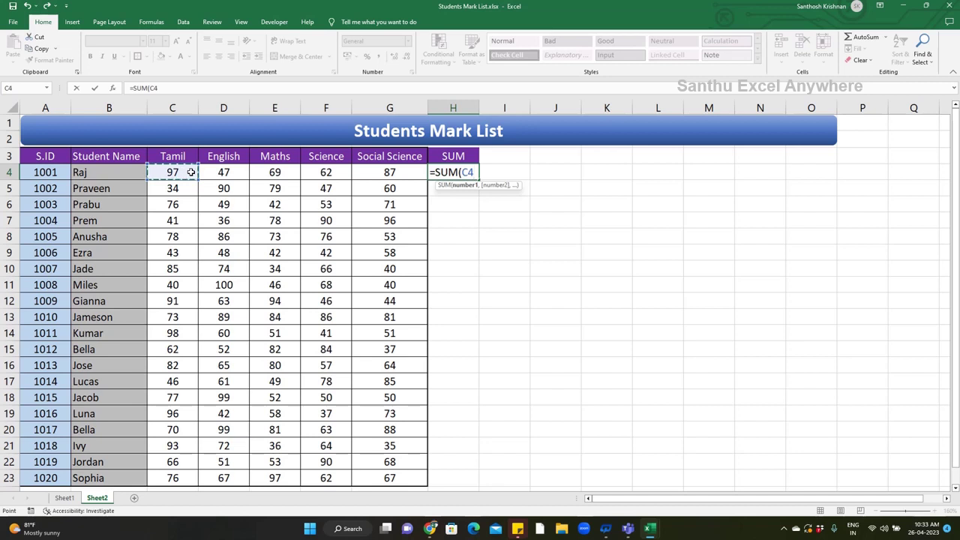
type(",")
left_click(224, 173)
type(",")
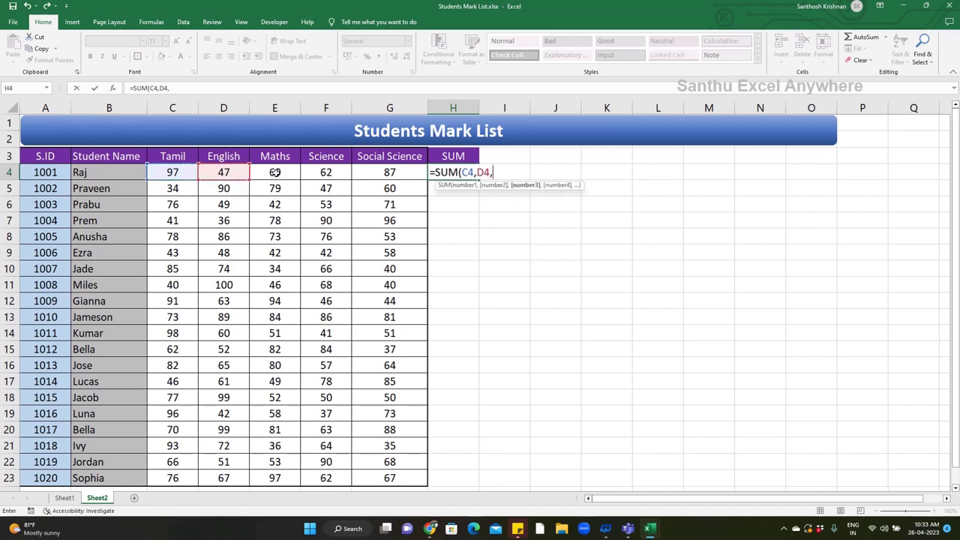
left_click(275, 172)
type(",")
left_click(325, 172)
type(",")
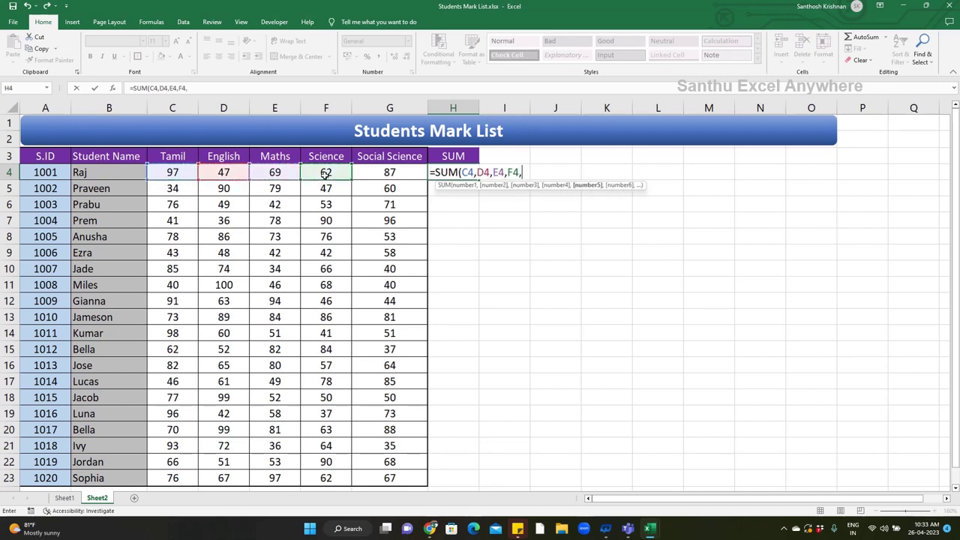
left_click(371, 172)
type(")")
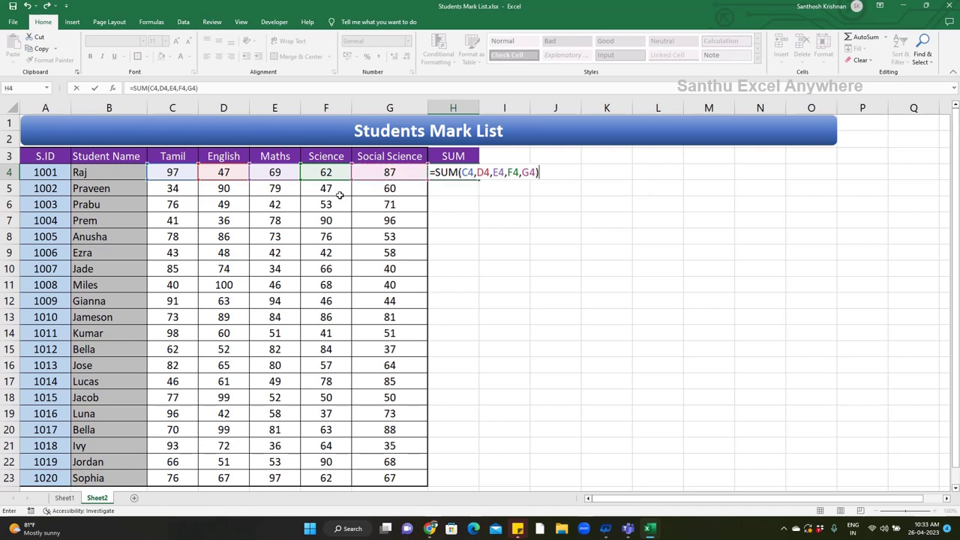
key("Return")
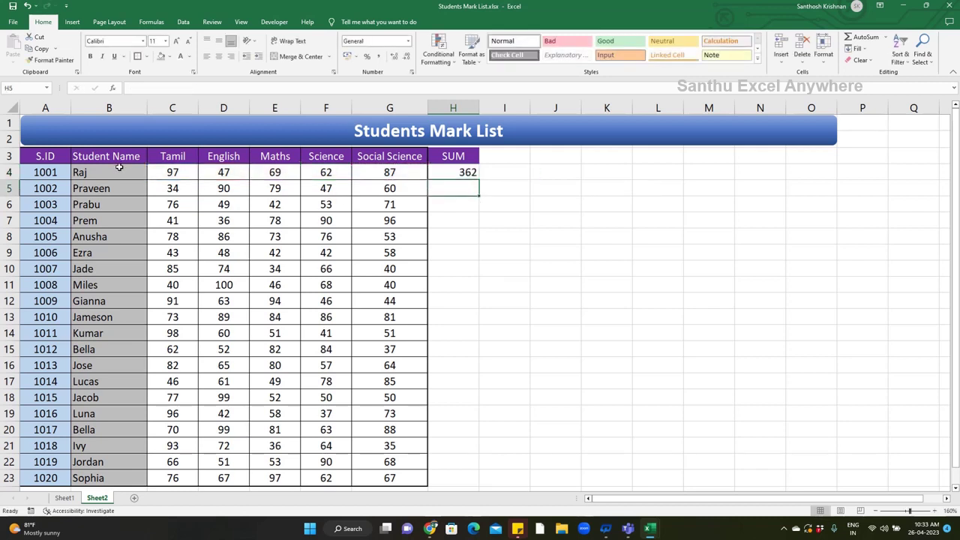
Re-enter H4 as the range formula =SUM(C4:G4), giving 362.
left_click(448, 169)
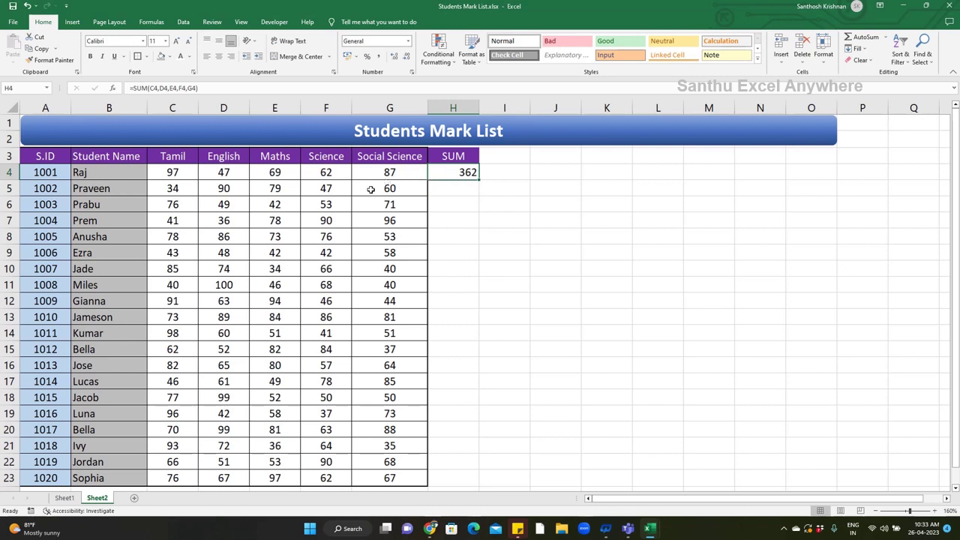
type("=SUM")
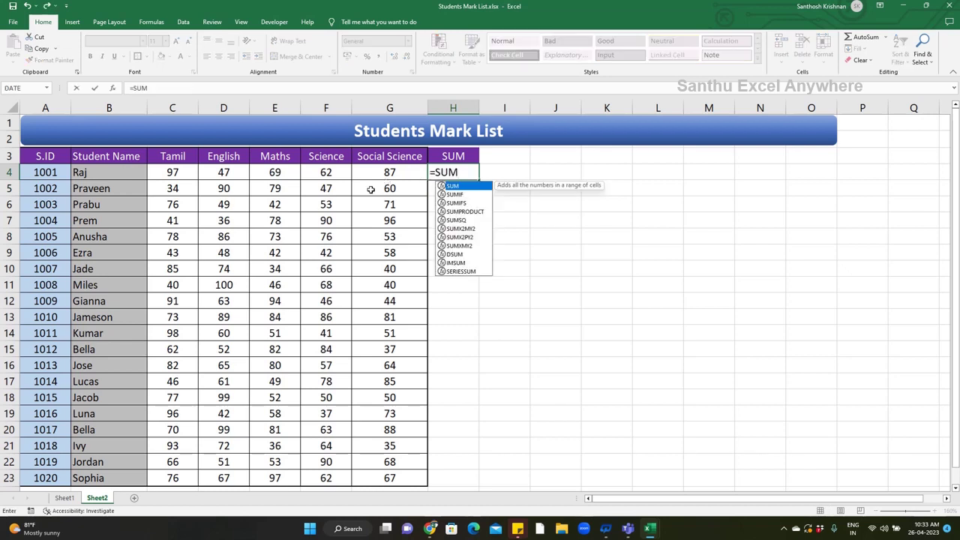
type("(")
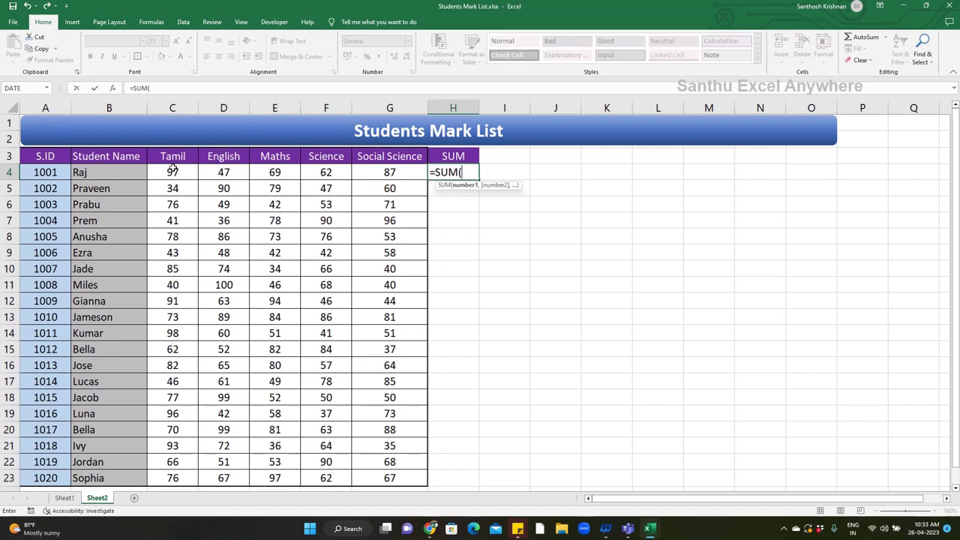
left_click_drag(170, 172, 375, 168)
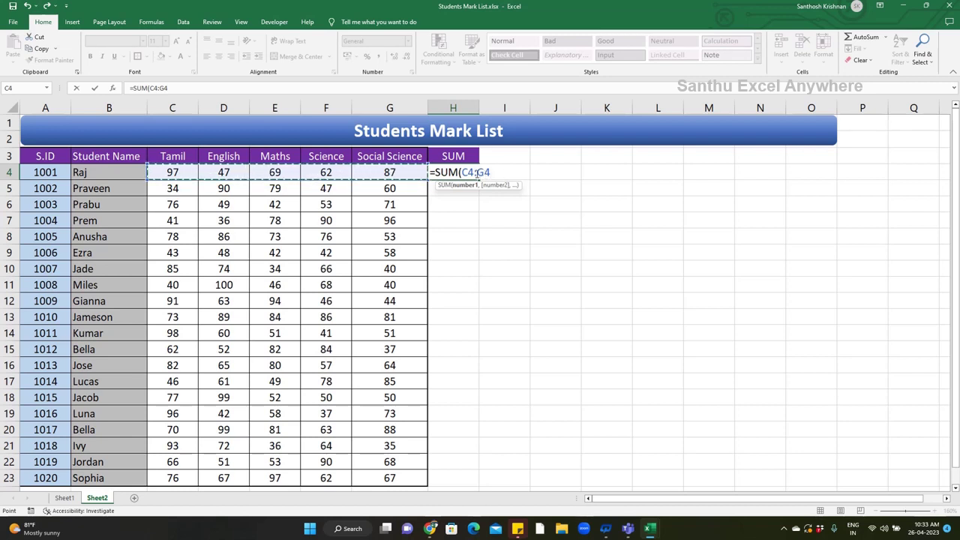
type(")")
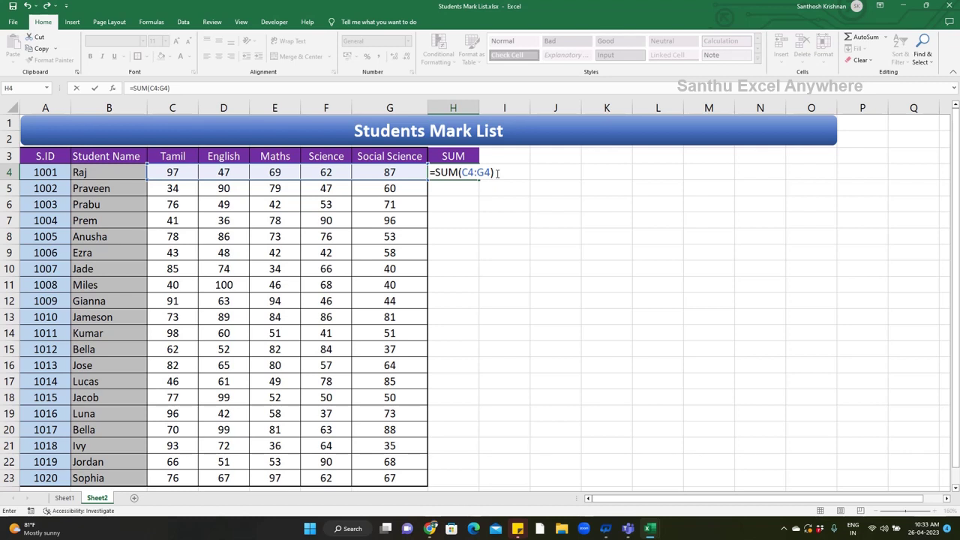
key("Return")
left_click(461, 173)
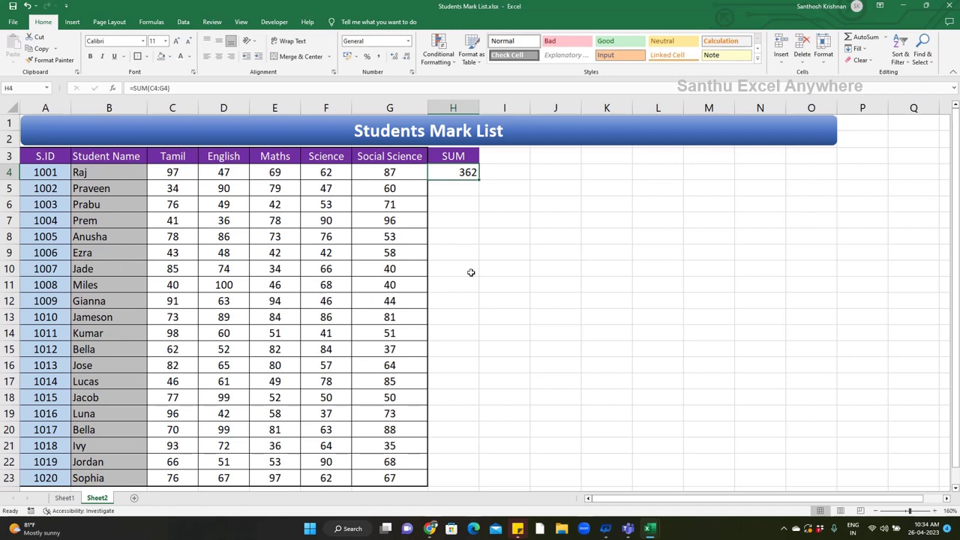
Copy the H4 SUM formula down through H23 so all twenty students get totals.
key("ctrl+c")
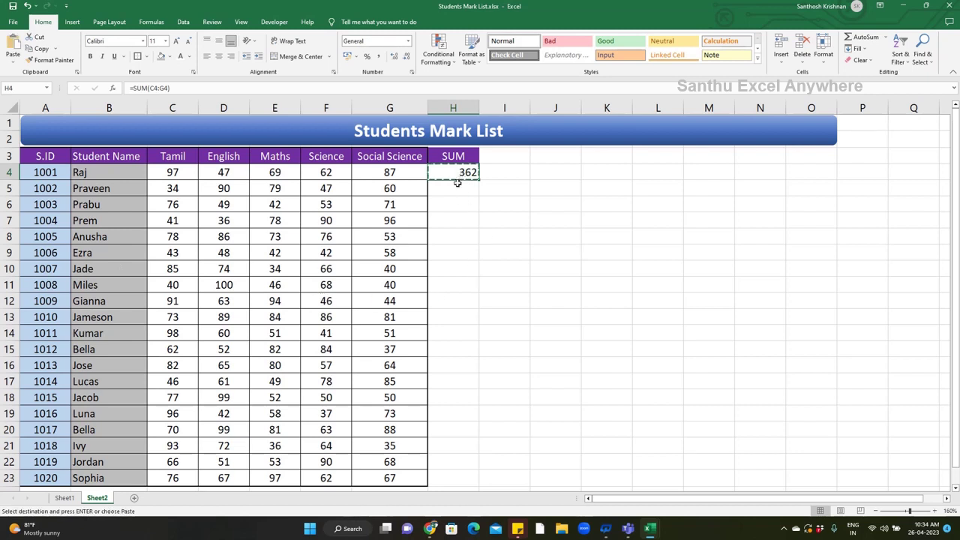
left_click_drag(452, 188, 444, 477)
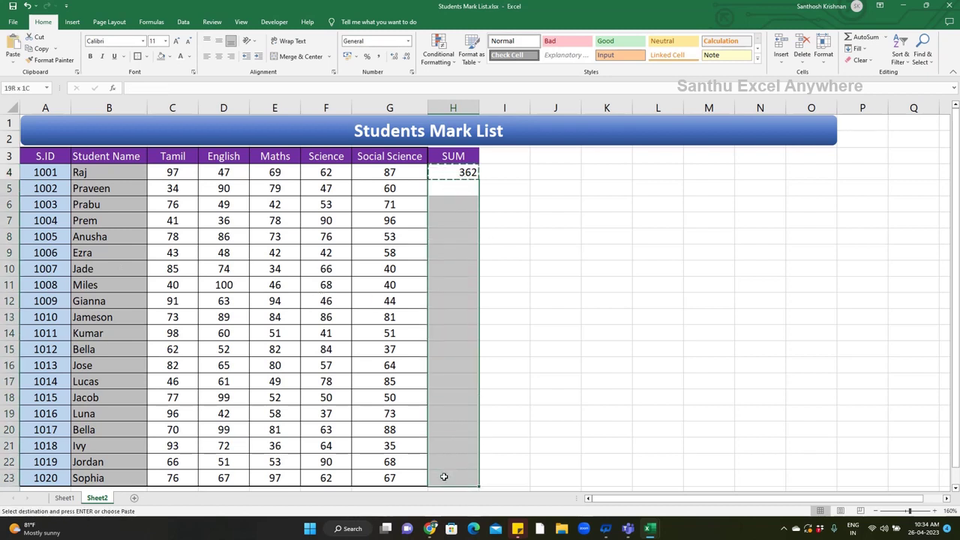
key("ctrl+v")
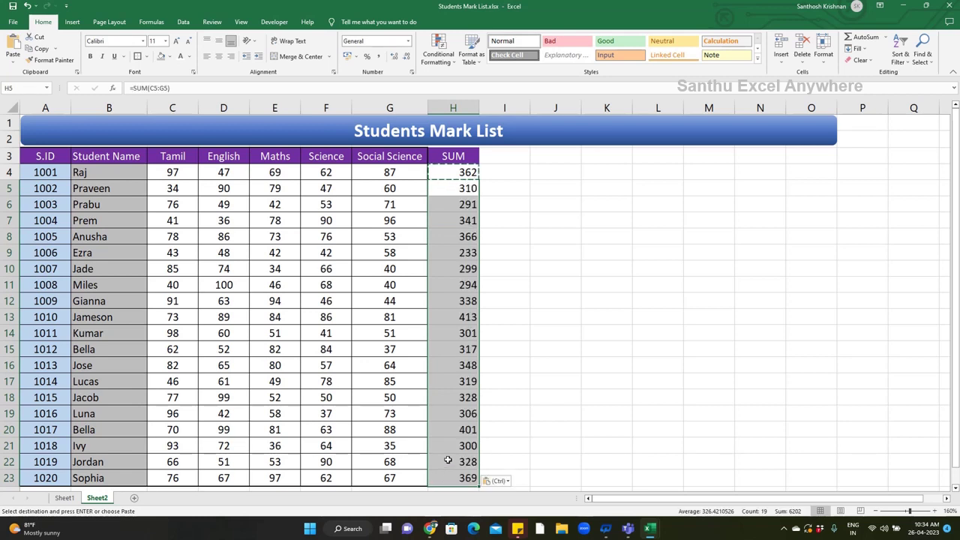
left_click(453, 171)
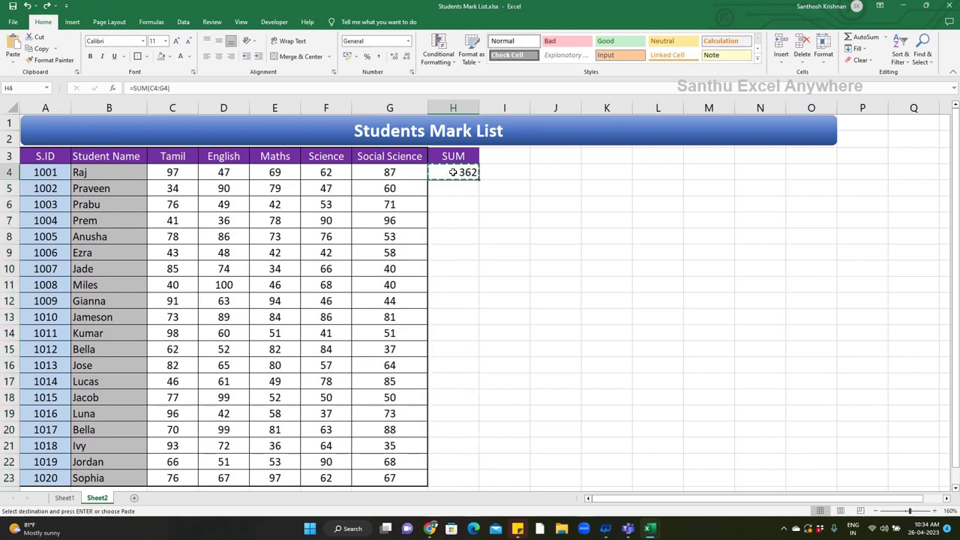
key("Escape")
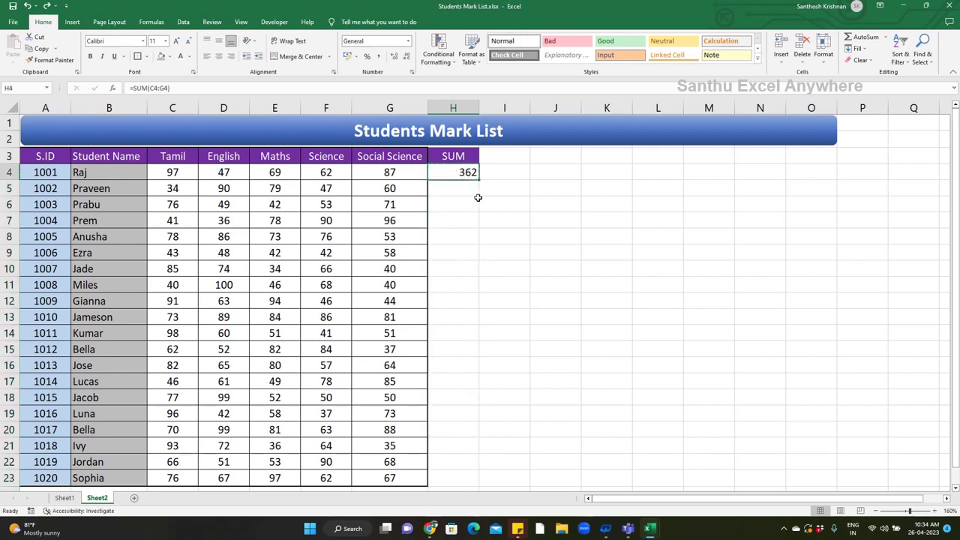
double_click(484, 184)
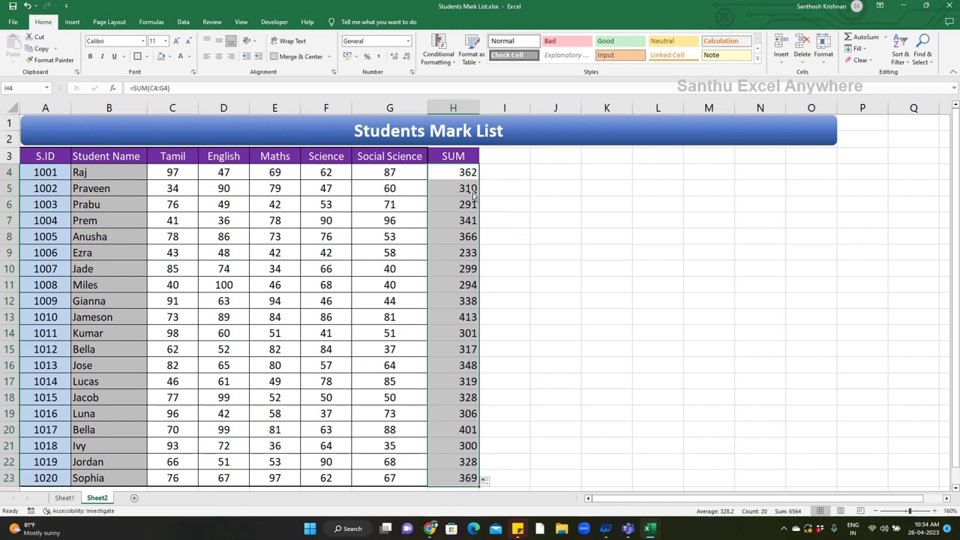
Review row 4 and its marks C4:G4, then pick I3 for a new heading.
left_click(118, 174)
key("shift+space")
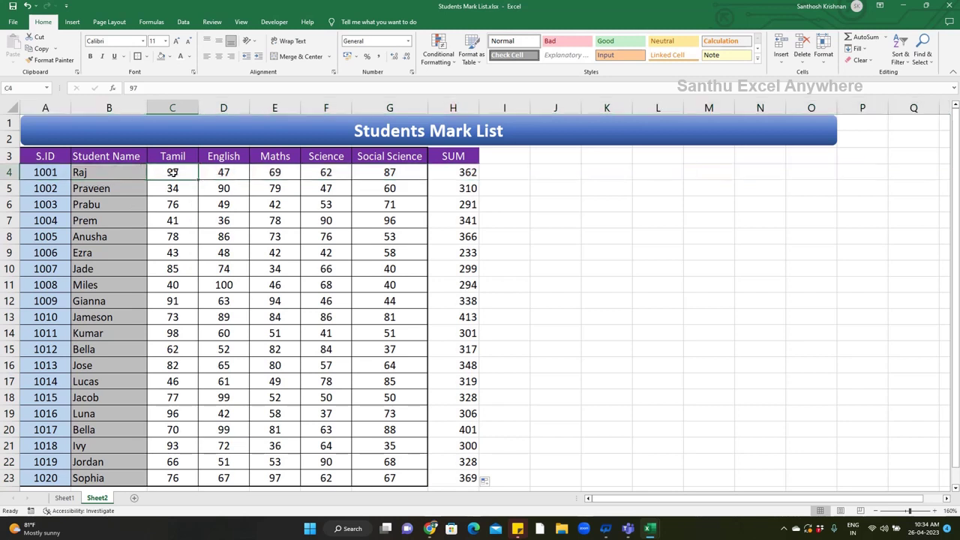
left_click_drag(172, 173, 401, 174)
left_click(512, 152)
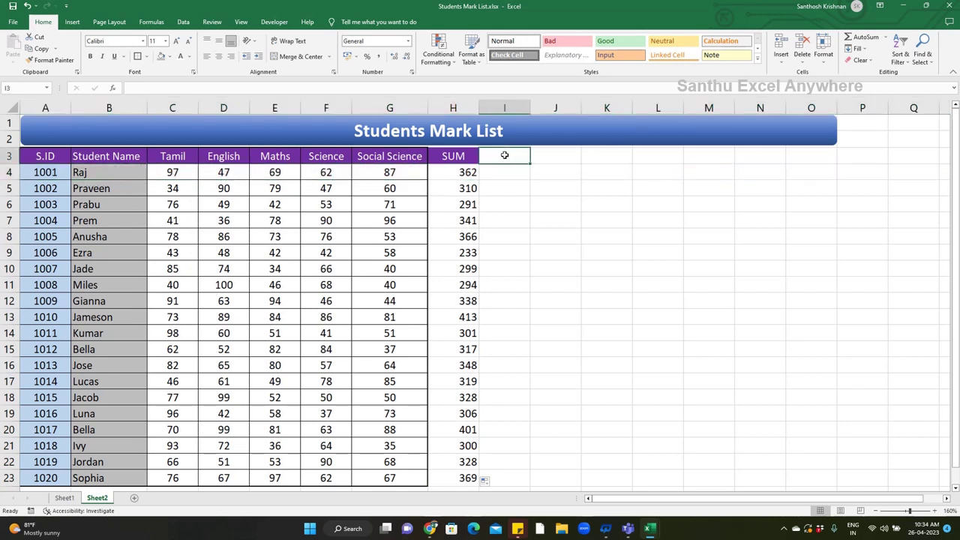
Head I3 'MAX' and fill =MAX(C4:G4) down I4:I23.
type("MAX")
key("Return")
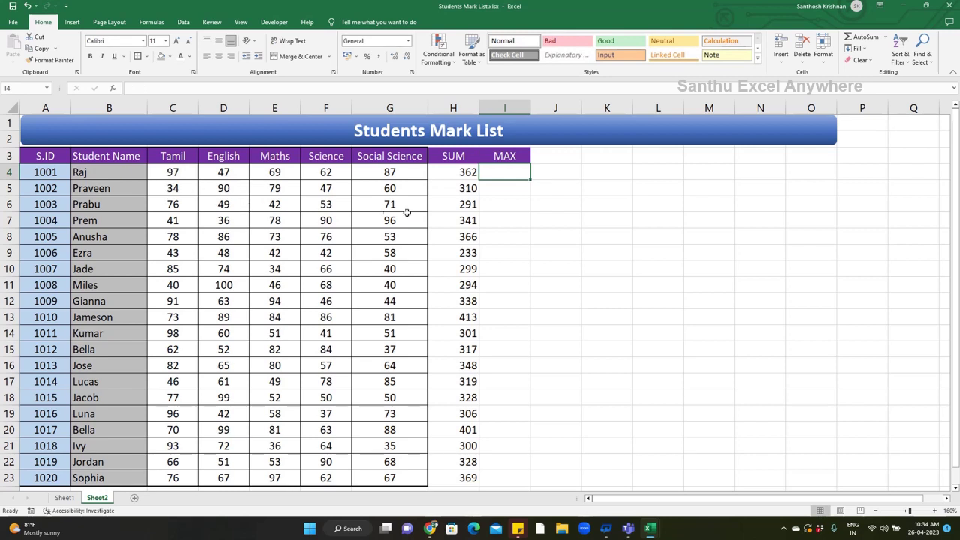
type("=")
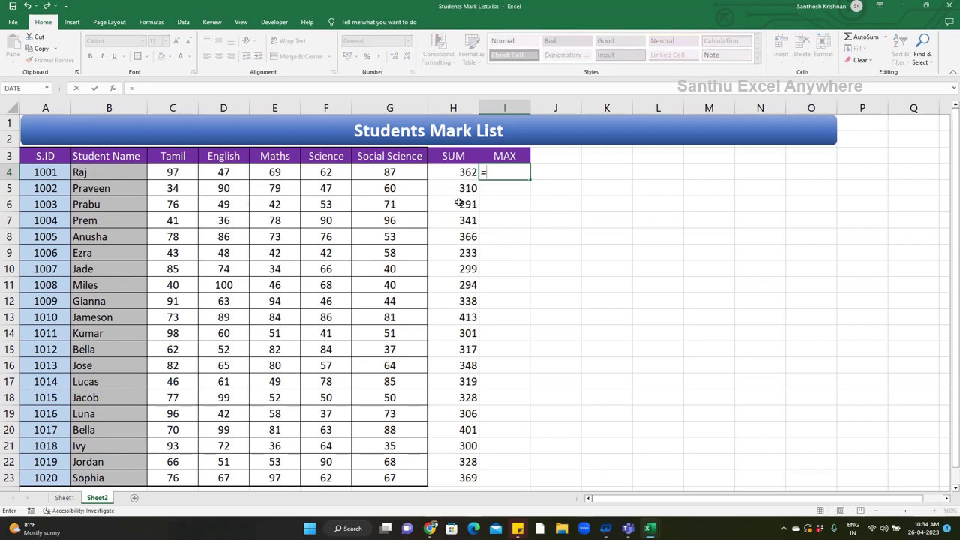
type("MAX")
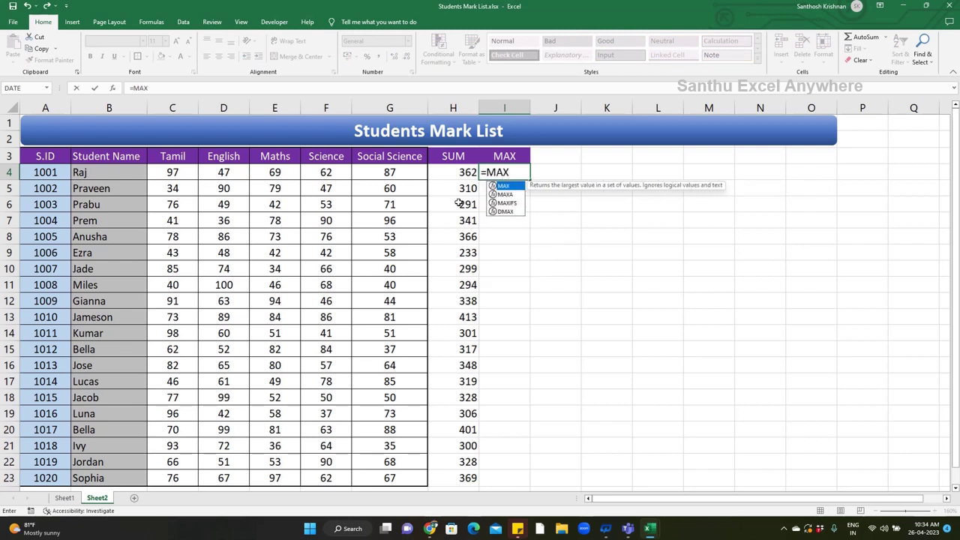
type("(")
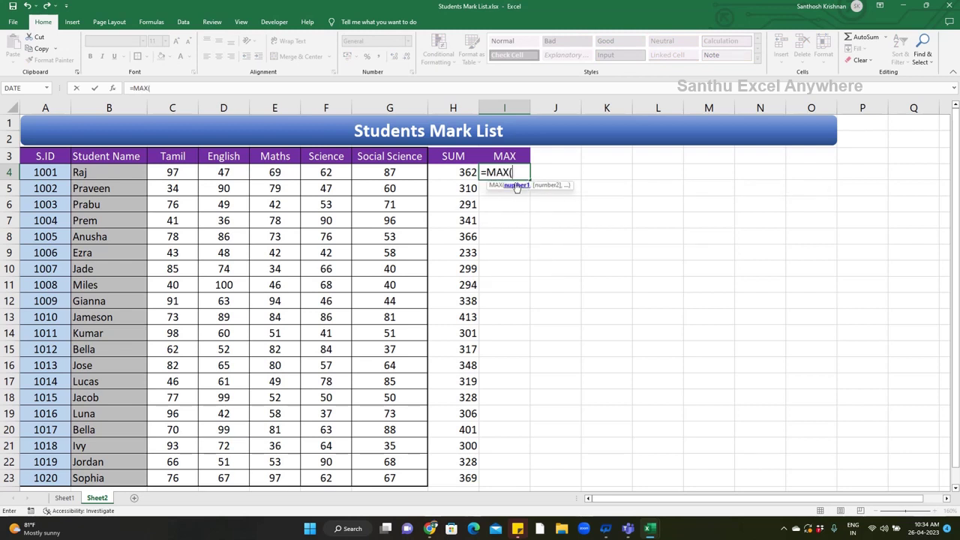
left_click_drag(185, 175, 374, 172)
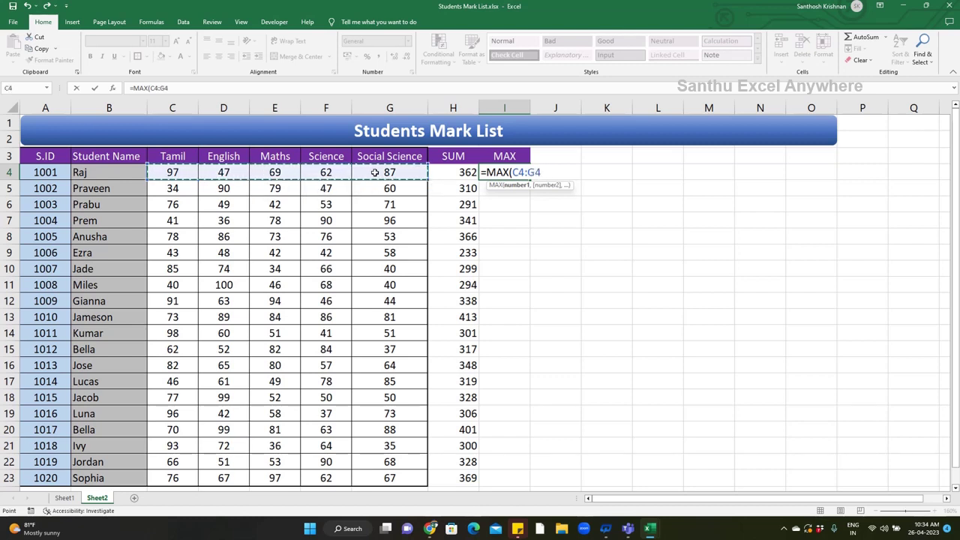
type(")")
key("Return")
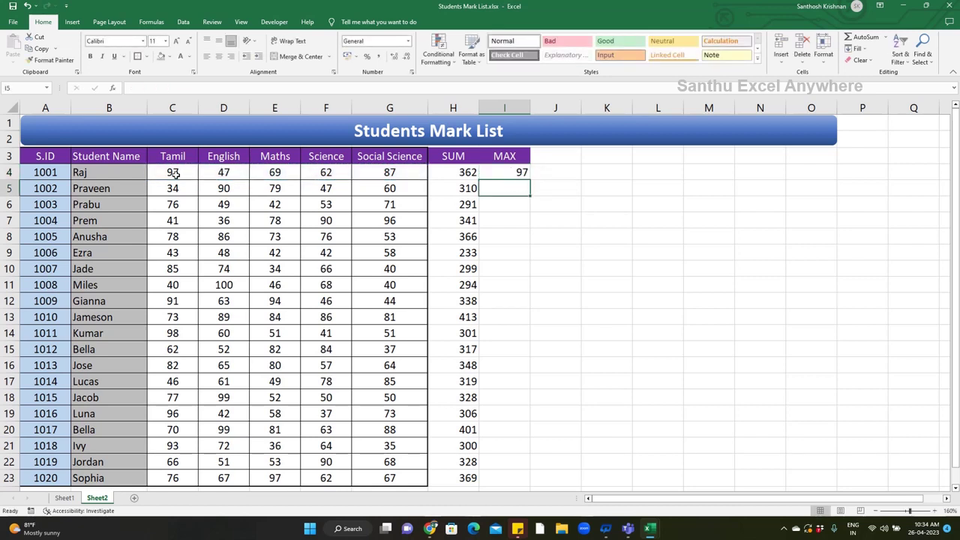
left_click(520, 174)
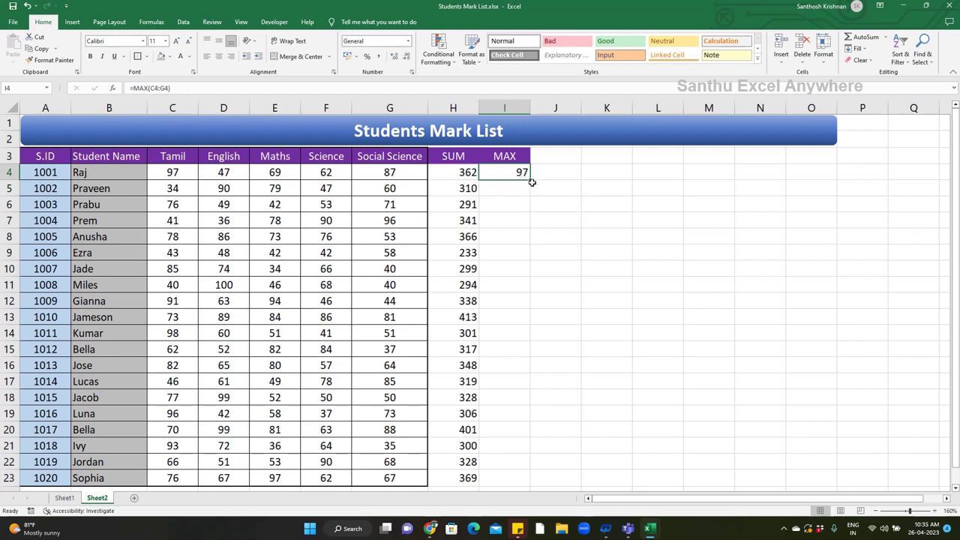
double_click(530, 180)
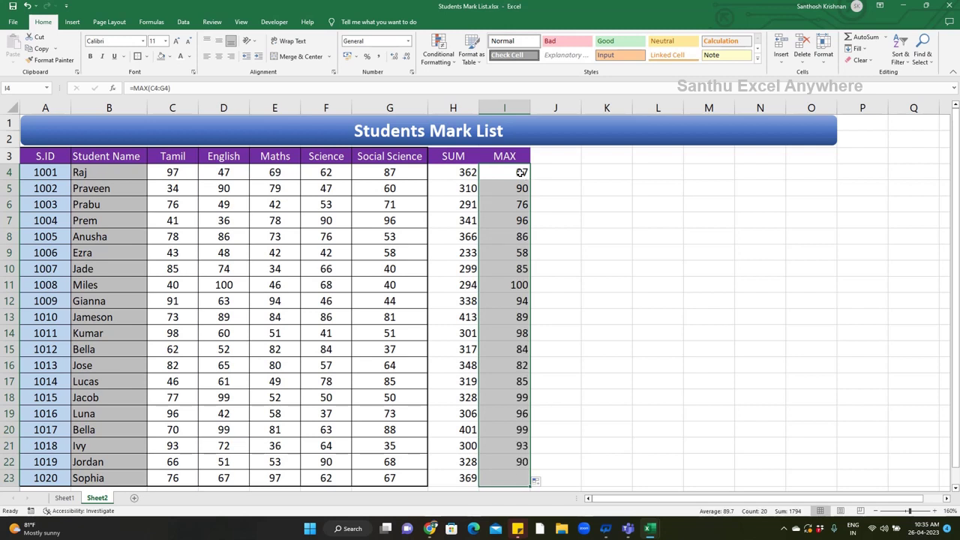
Check row 11's MAX result against its English mark of 100.
left_click(504, 285)
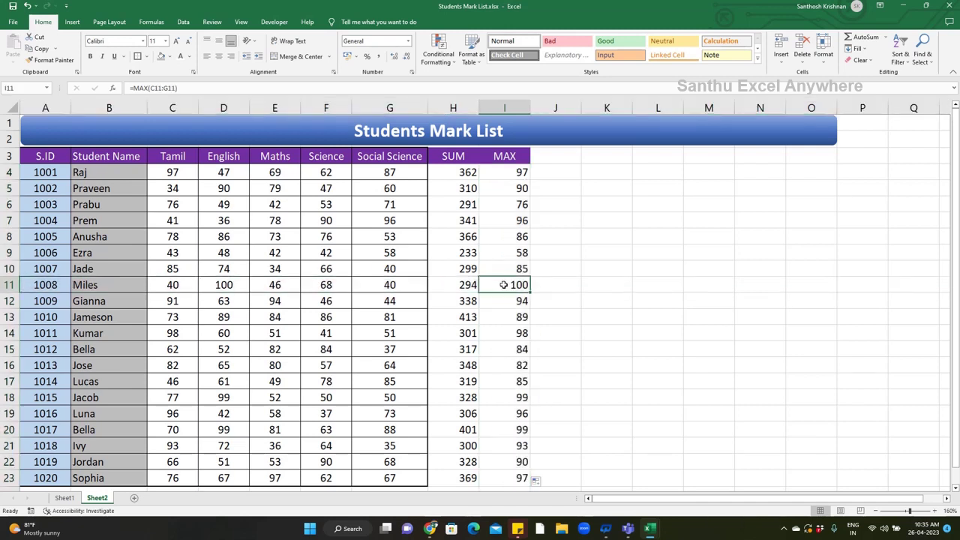
left_click(120, 285)
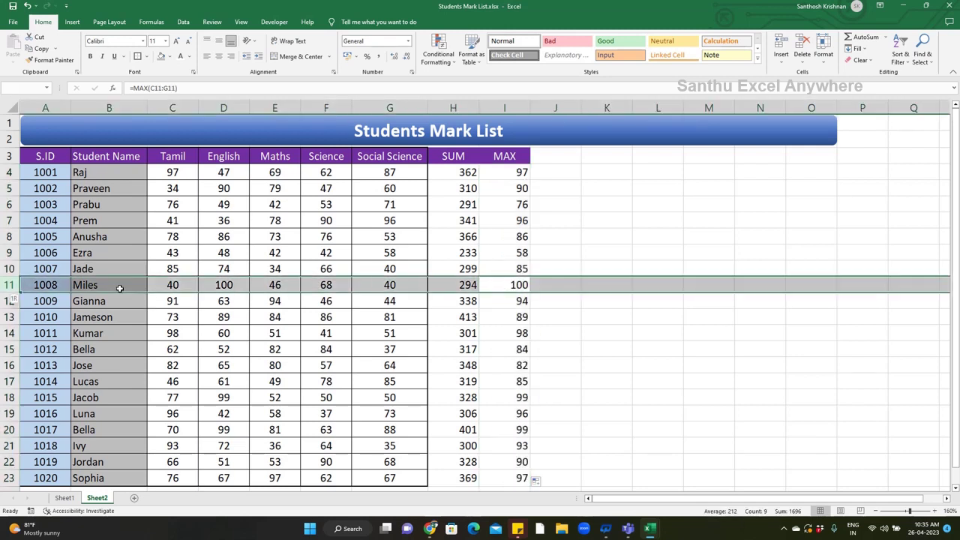
left_click(223, 285)
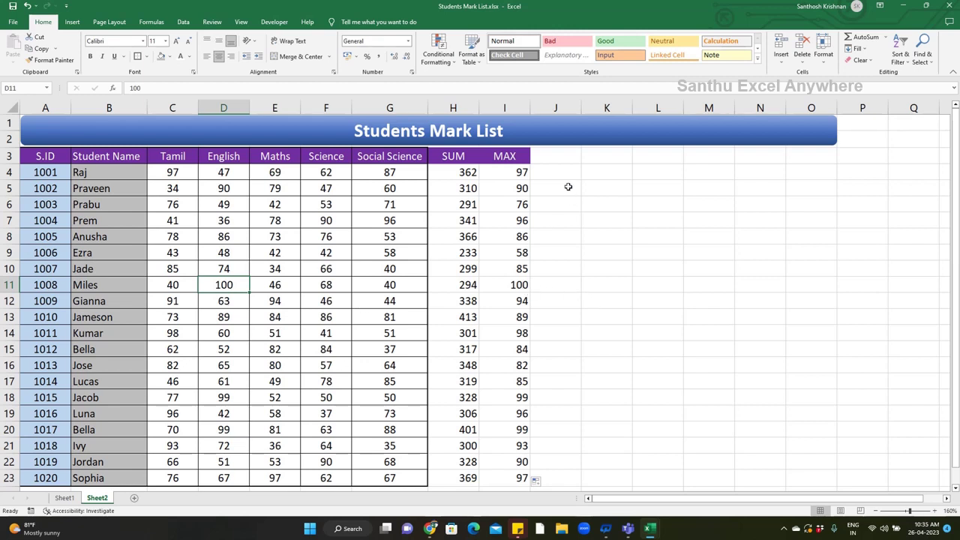
left_click(559, 156)
Head J3 'MIN' and fill =MIN(C4:G4) down J4:J23, ending with 62.
type("MIN")
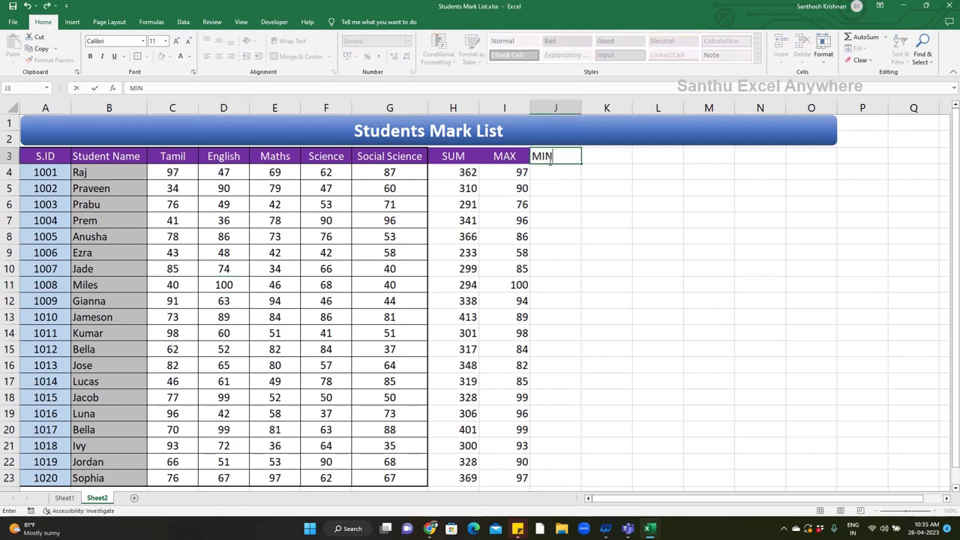
key("Return")
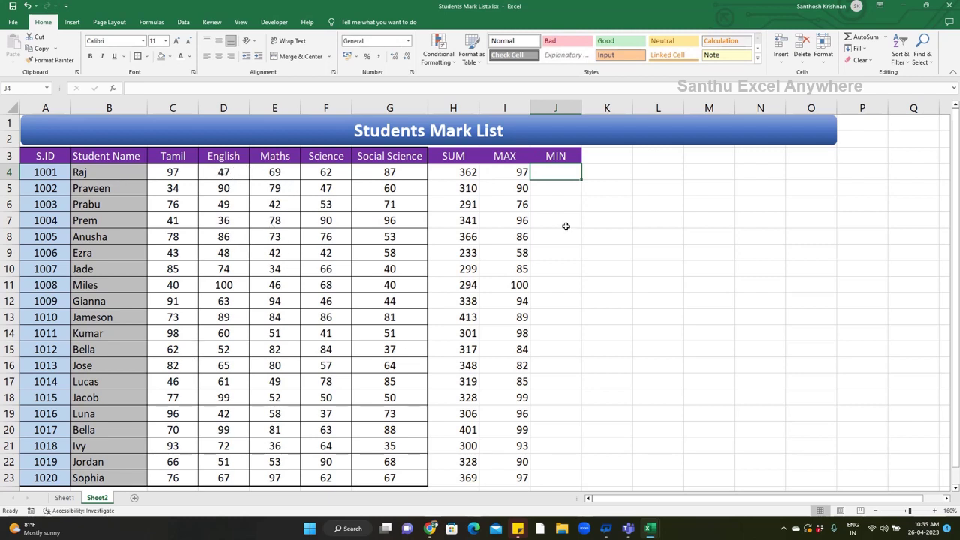
type("=MIN")
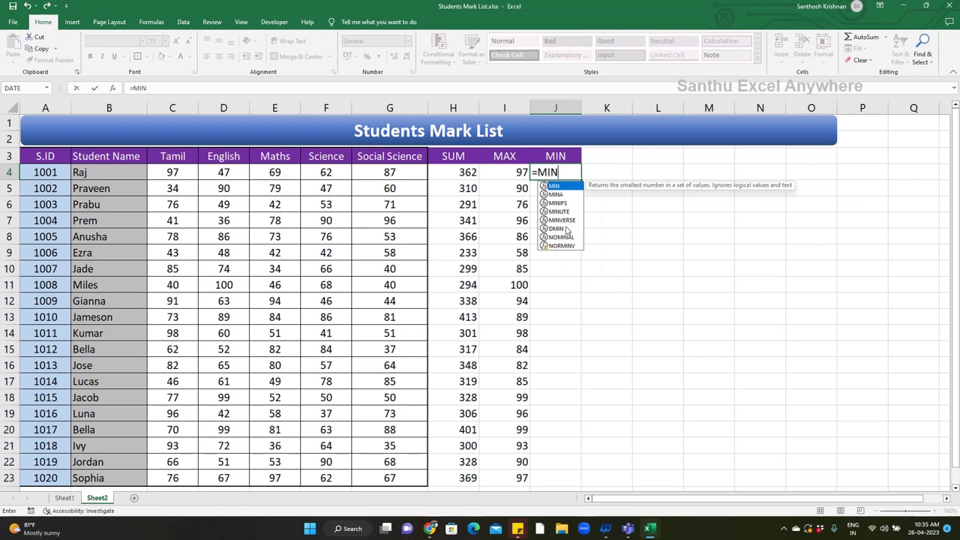
type("(")
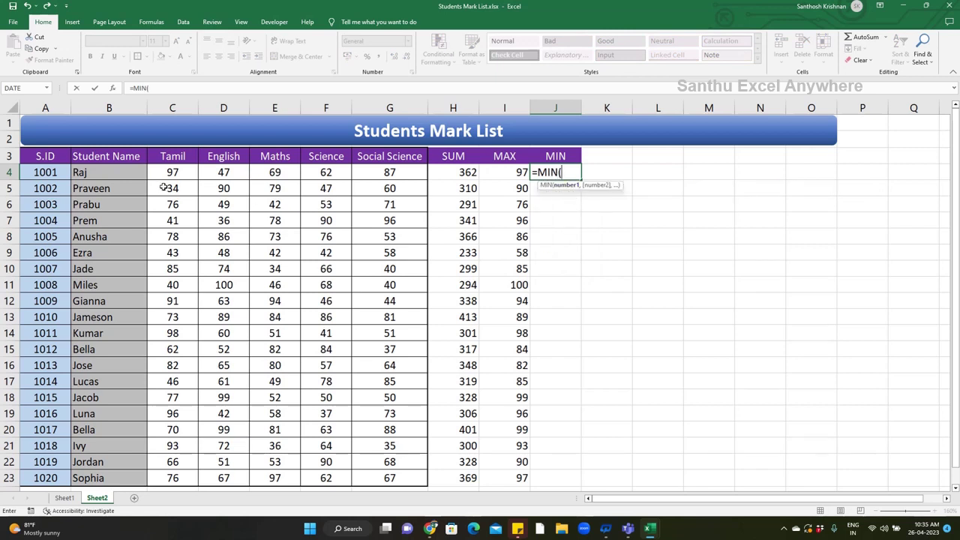
left_click_drag(171, 173, 390, 172)
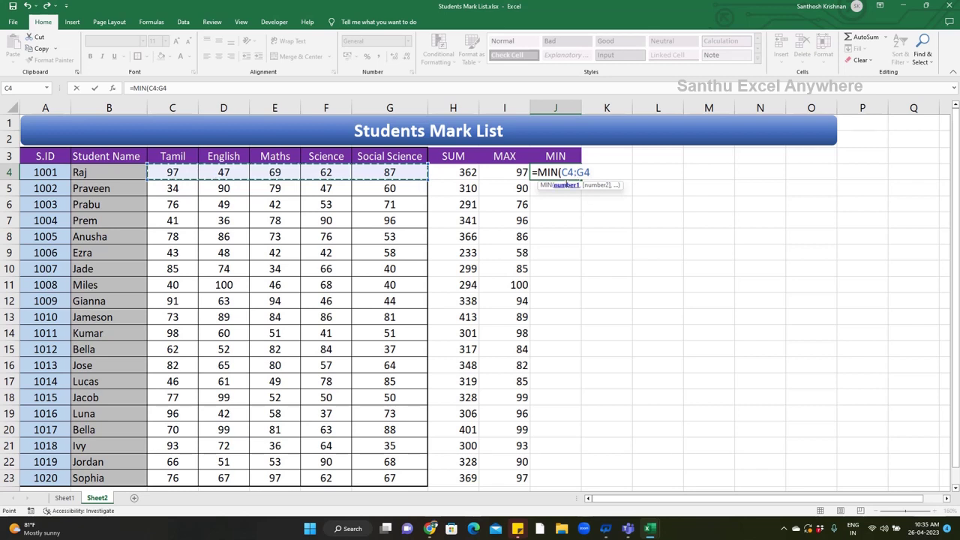
key("Return")
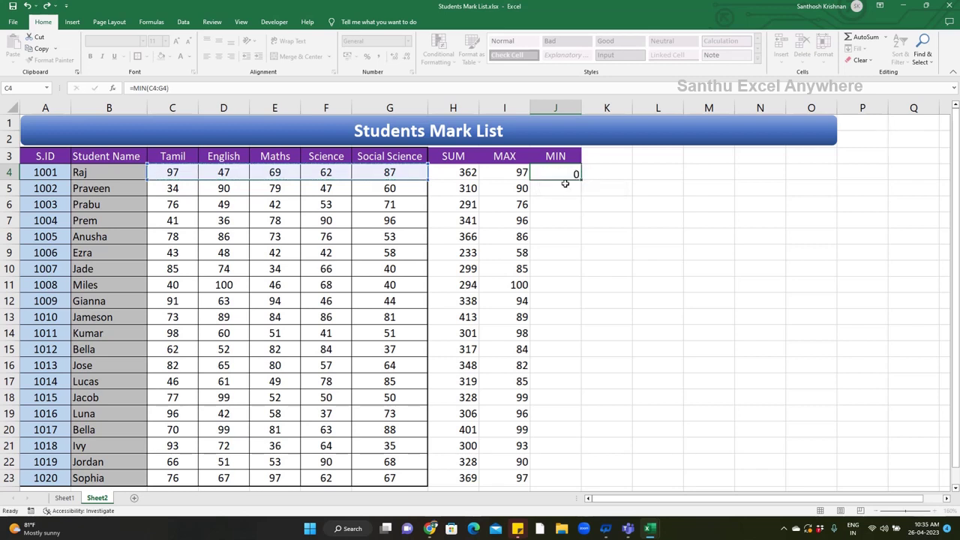
left_click(549, 168)
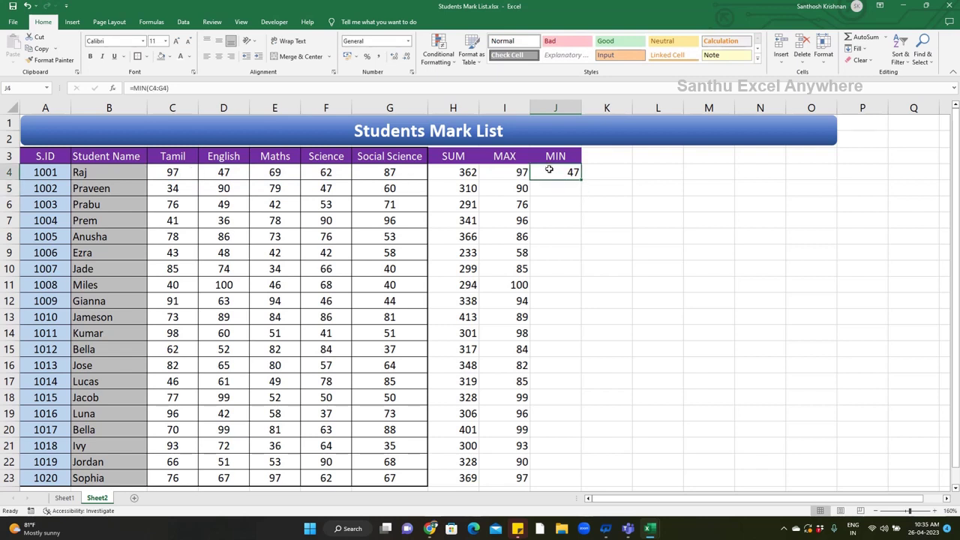
double_click(582, 178)
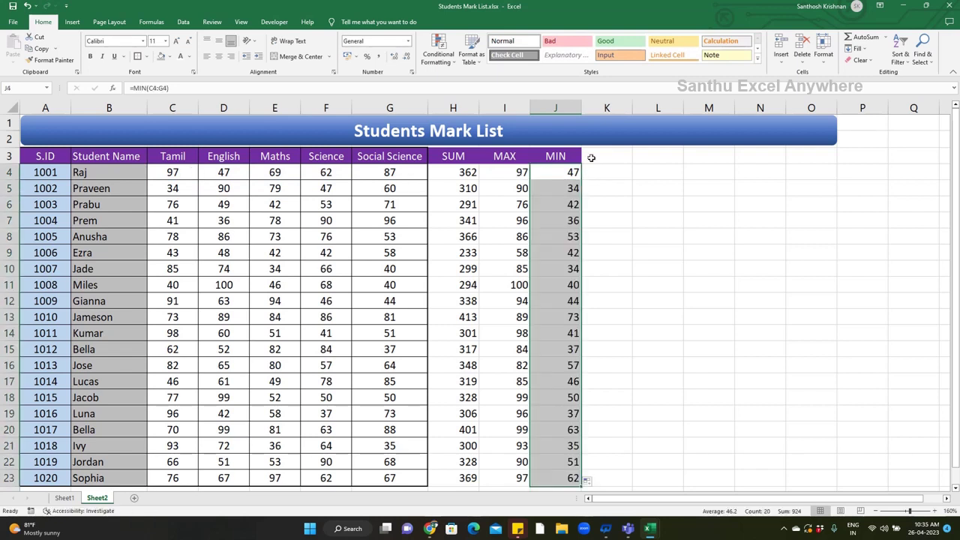
left_click(591, 158)
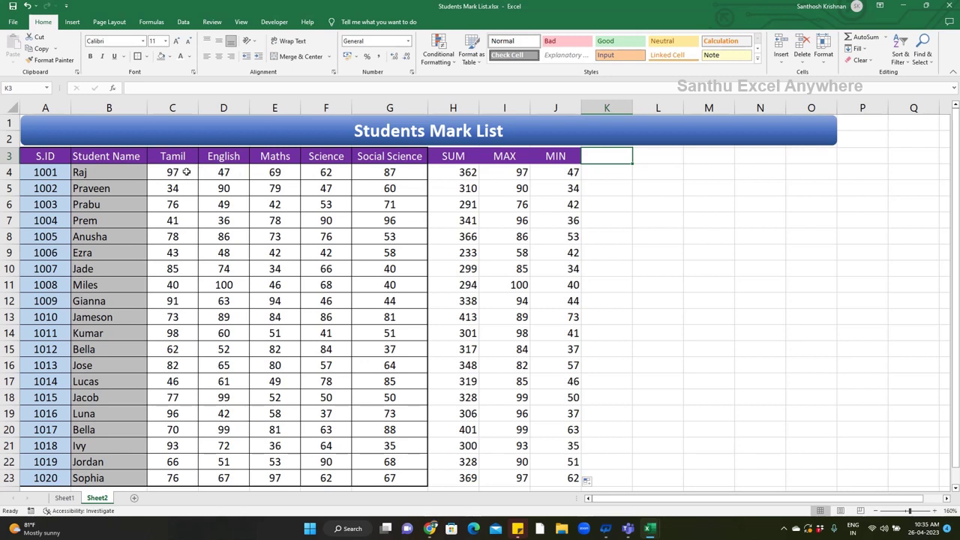
left_click_drag(188, 171, 379, 170)
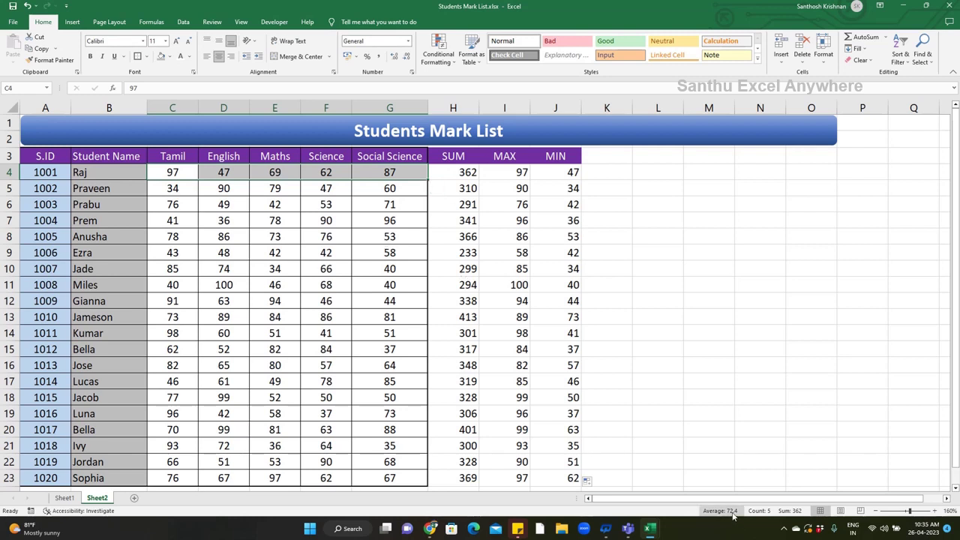
left_click(658, 172)
type("=")
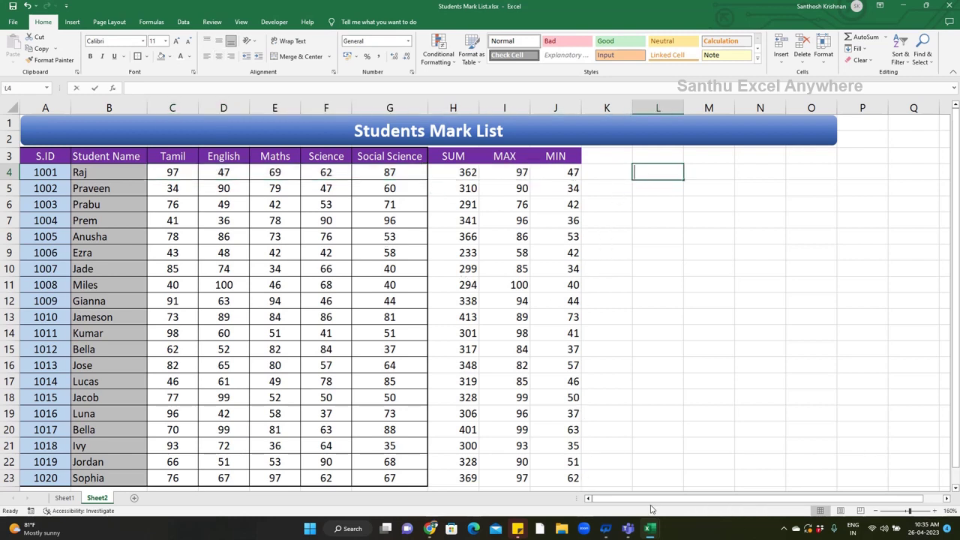
type("36")
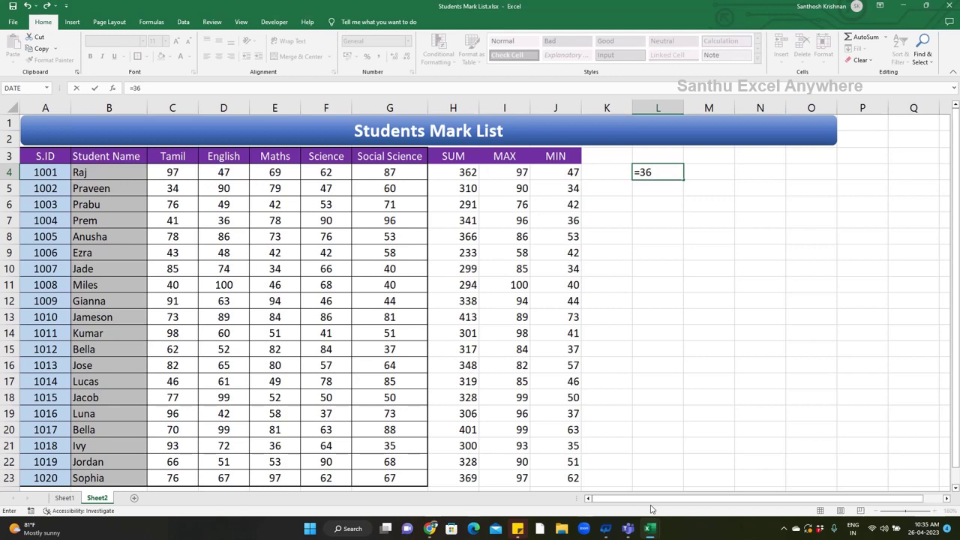
type("5")
key("Return")
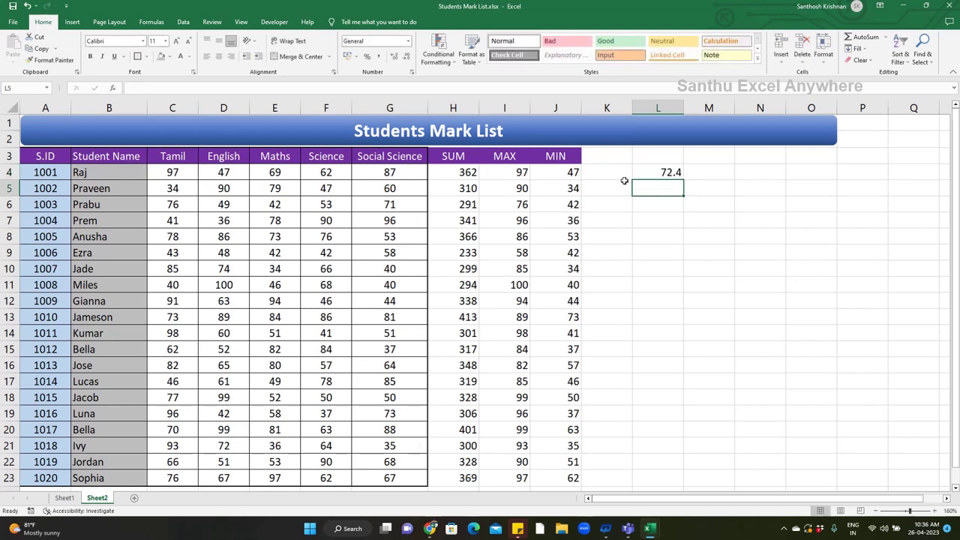
left_click(664, 170)
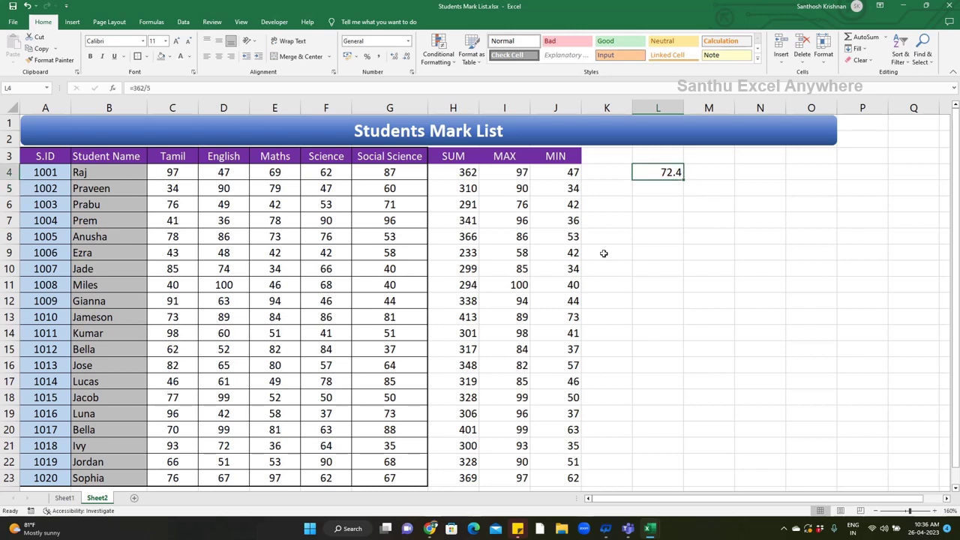
key("Delete")
left_click(621, 159)
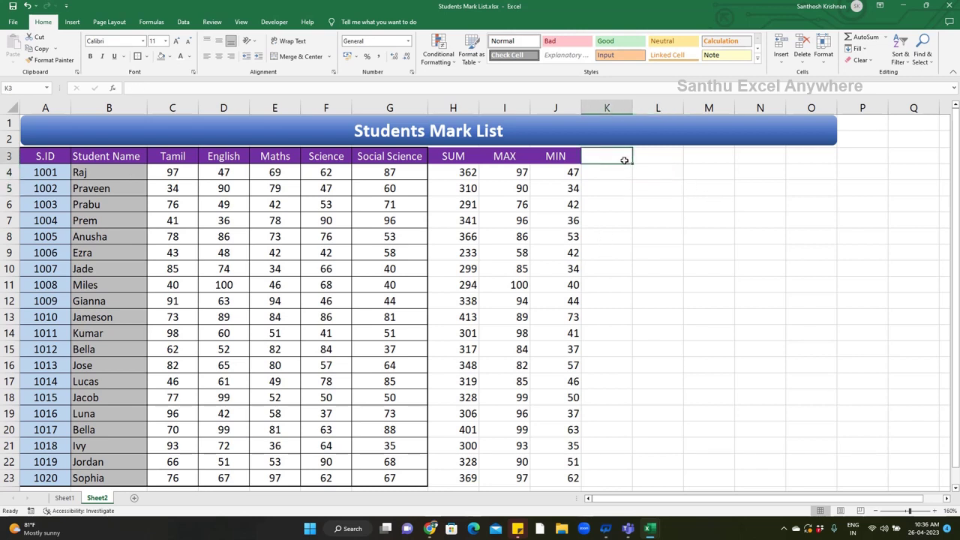
Head K3 'AVERAGE' and fill =AVERAGE(C4:G4) down K4:K23, starting at 72.4.
type("AVERAGE")
key("Return")
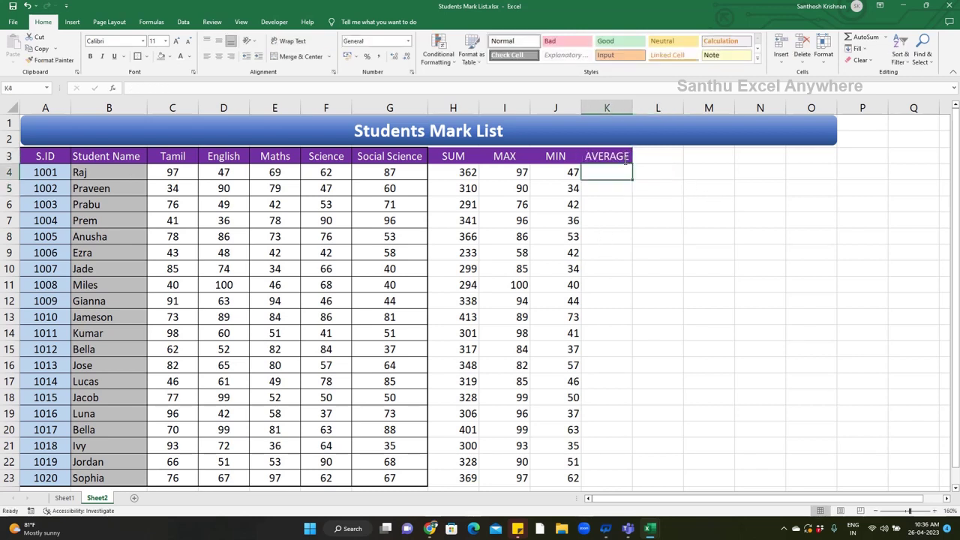
type("=AVER")
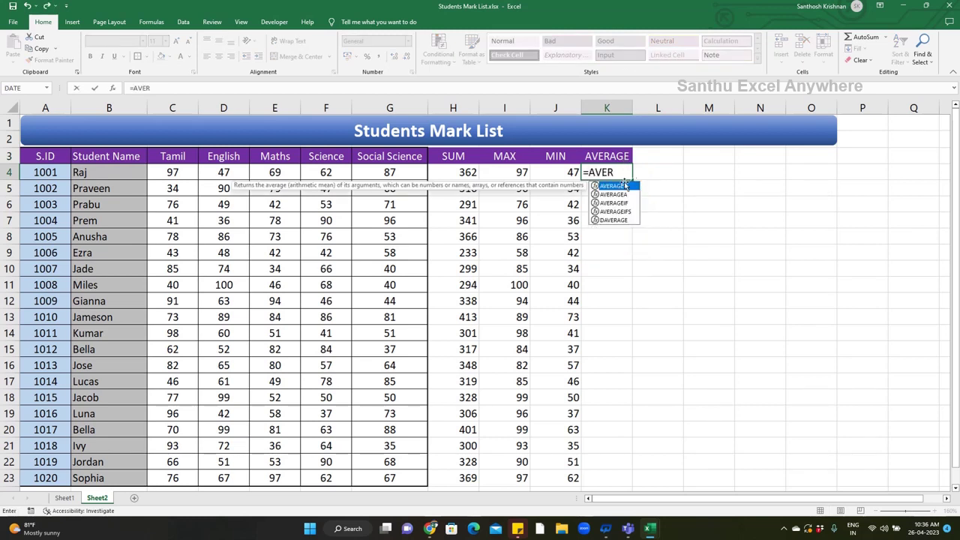
double_click(613, 186)
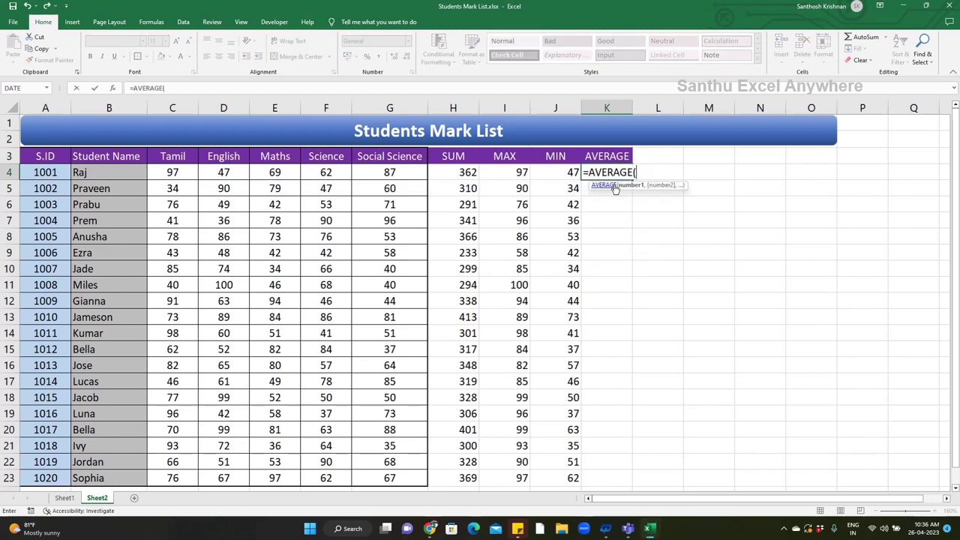
left_click_drag(173, 171, 367, 175)
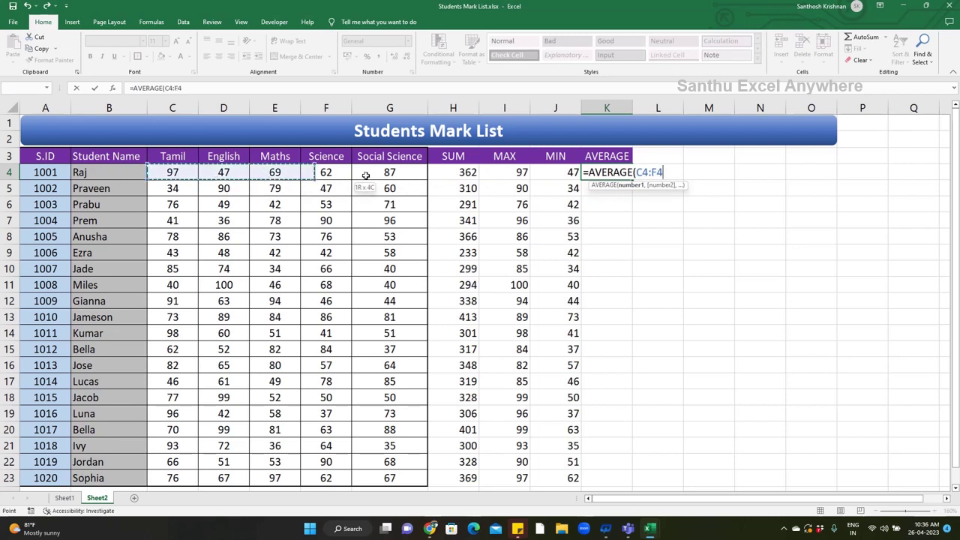
type(")")
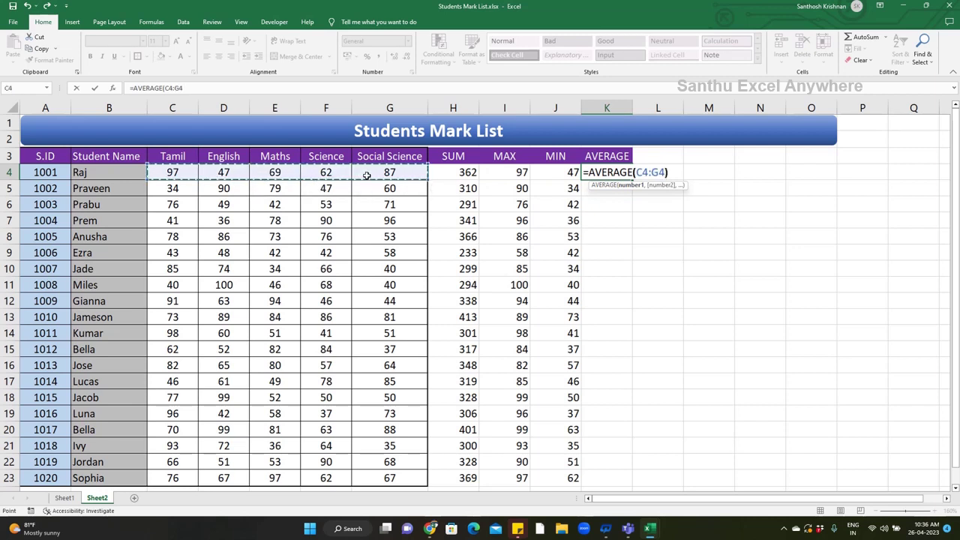
key("Return")
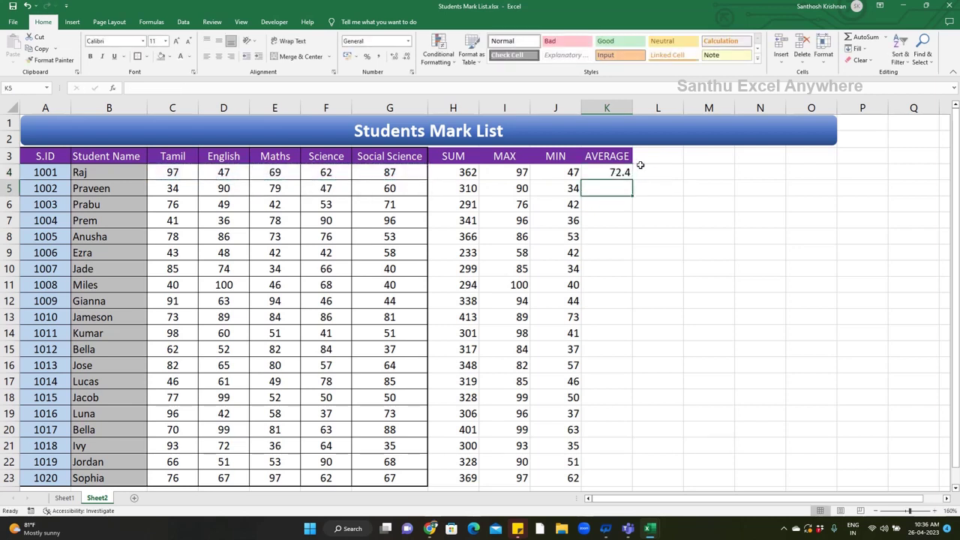
left_click(613, 172)
double_click(632, 180)
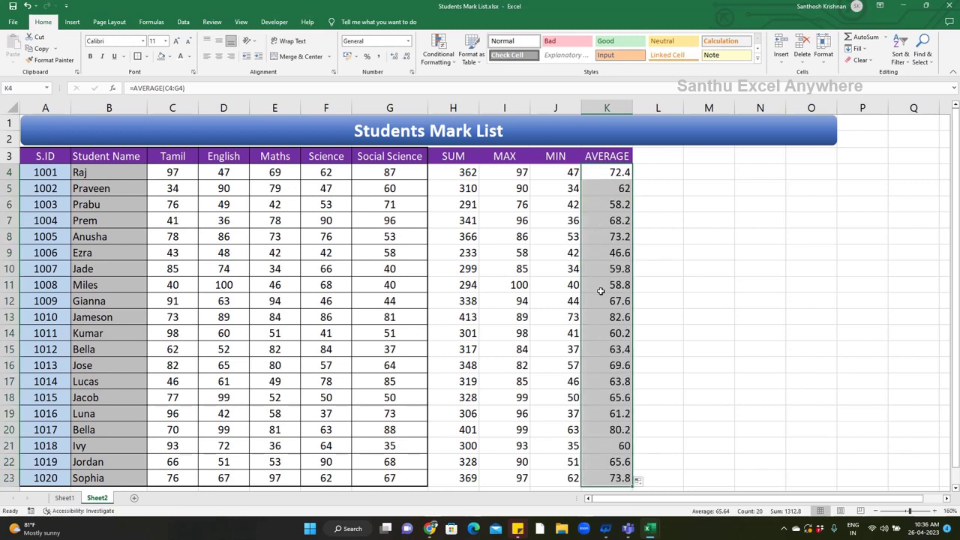
Inspect the average formula in row 13 and the SUM formula in H4.
left_click(601, 316)
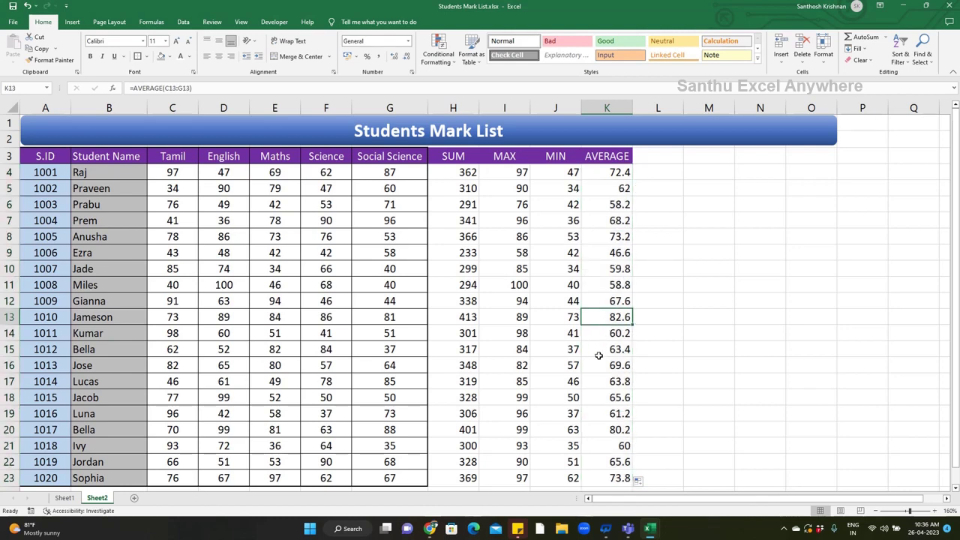
key("shift+space")
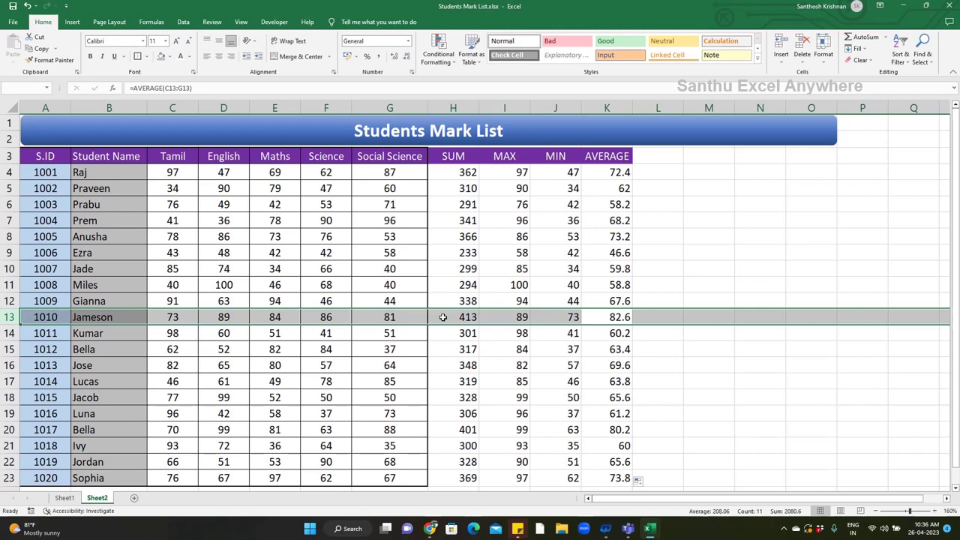
left_click(453, 174)
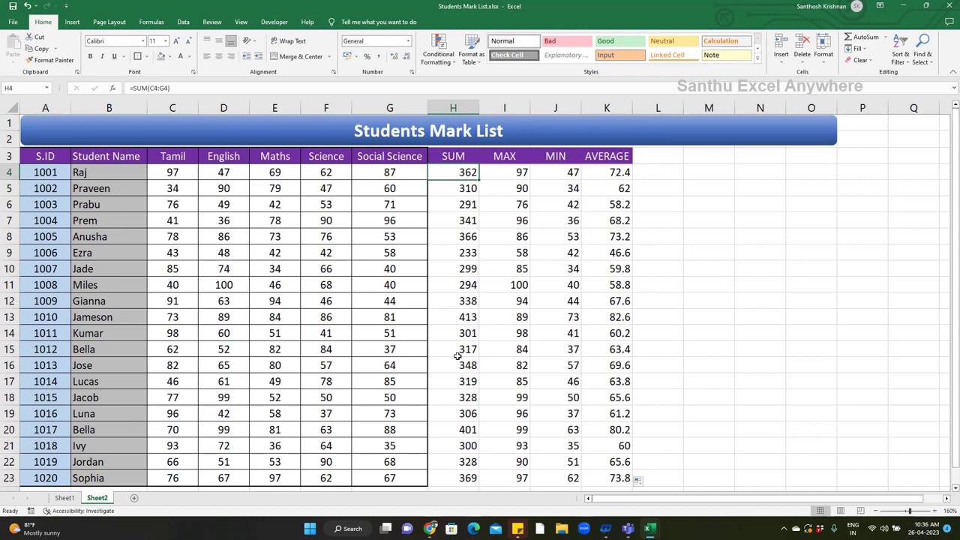
Head L3 'RANK' and enter =RANK(H4,$H$4:$H$23,0) in L4.
left_click(652, 154)
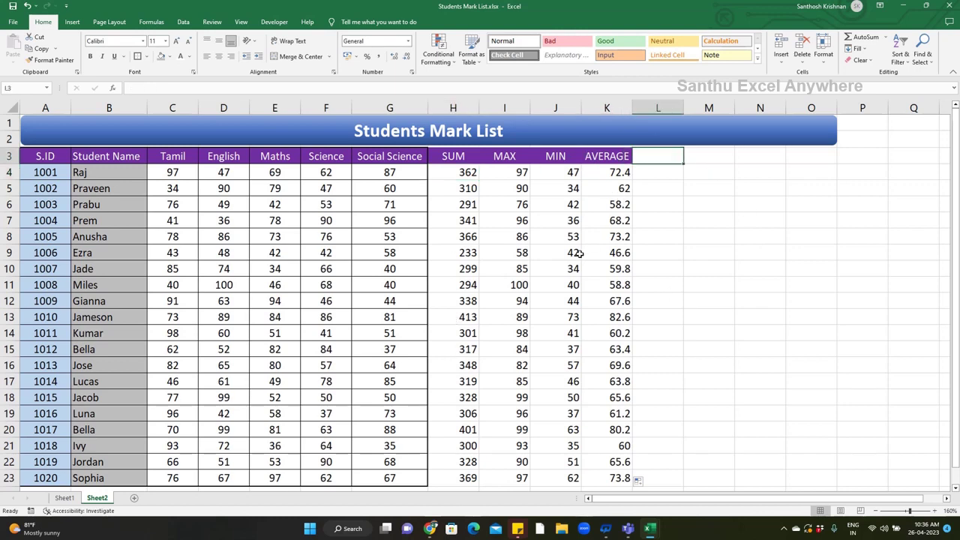
type("RANK")
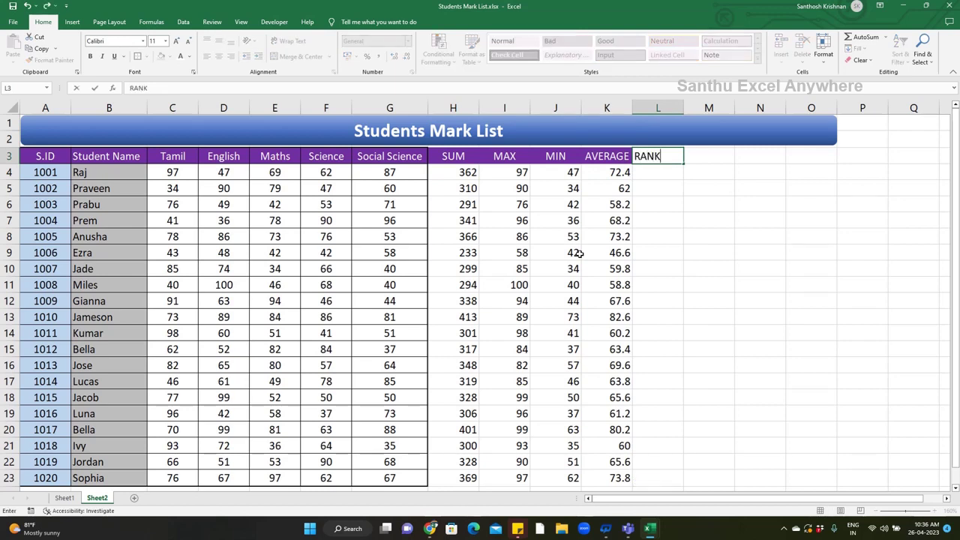
key("Return")
type("=R")
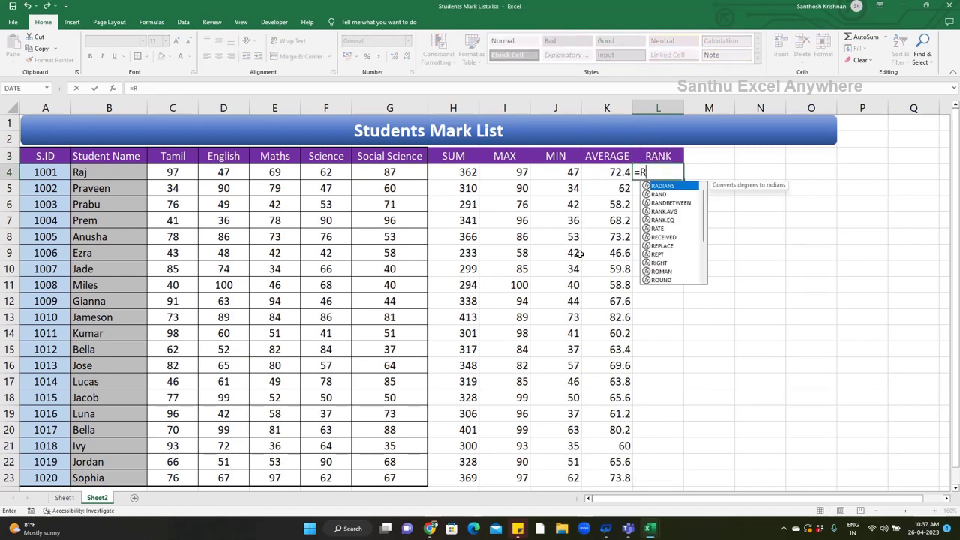
type("ANK")
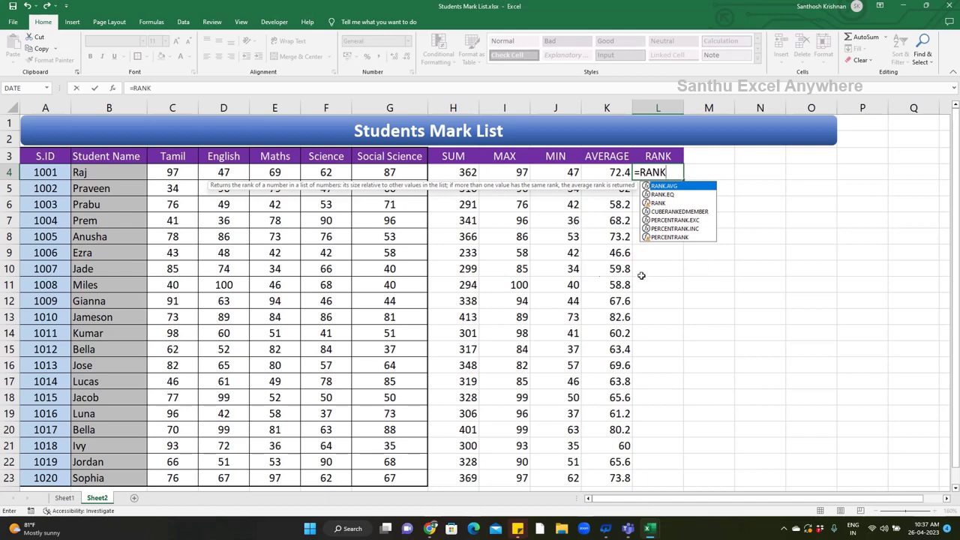
double_click(664, 204)
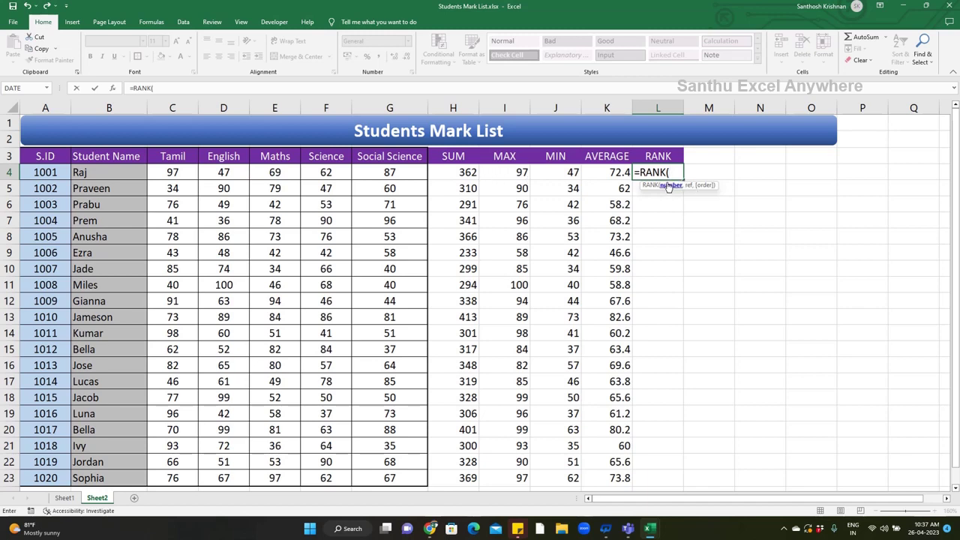
left_click(465, 172)
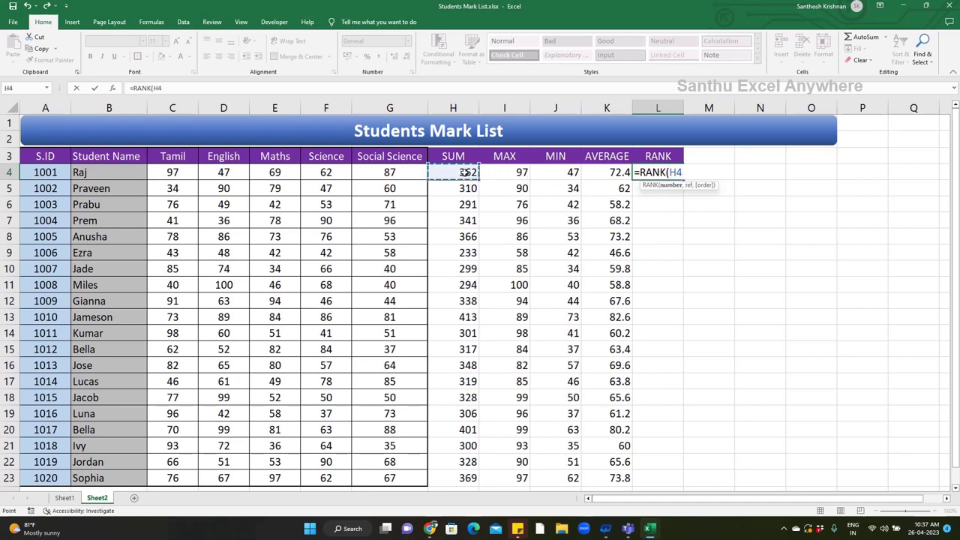
type(",")
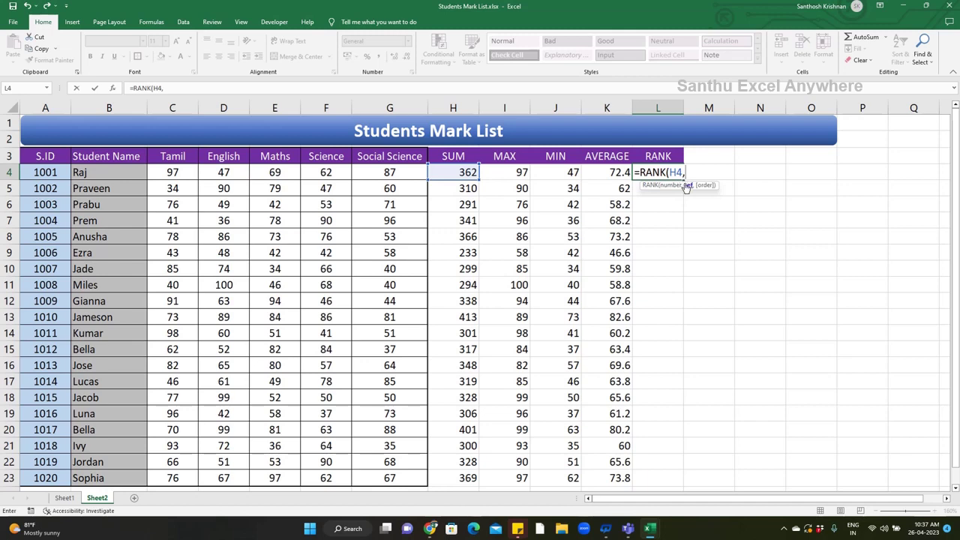
left_click_drag(456, 172, 453, 477)
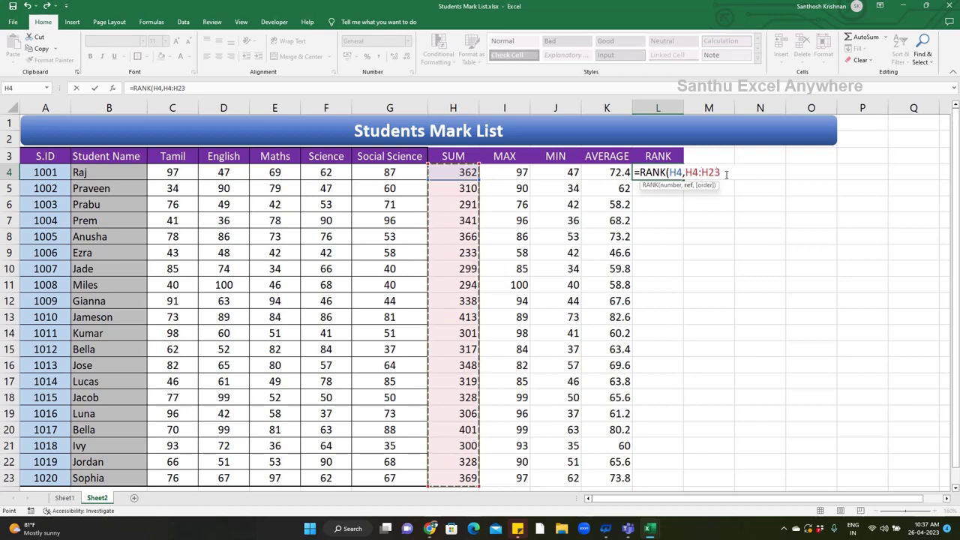
key("F4")
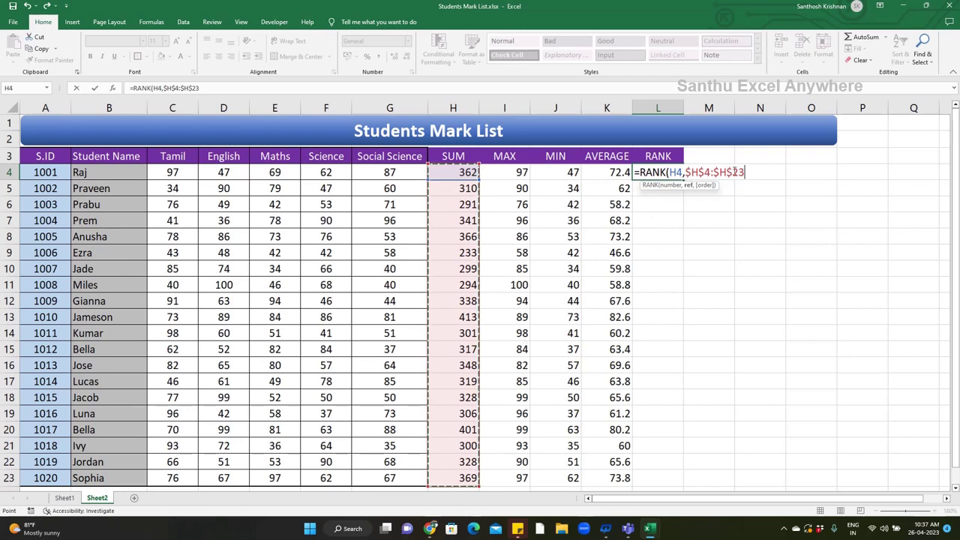
type(",")
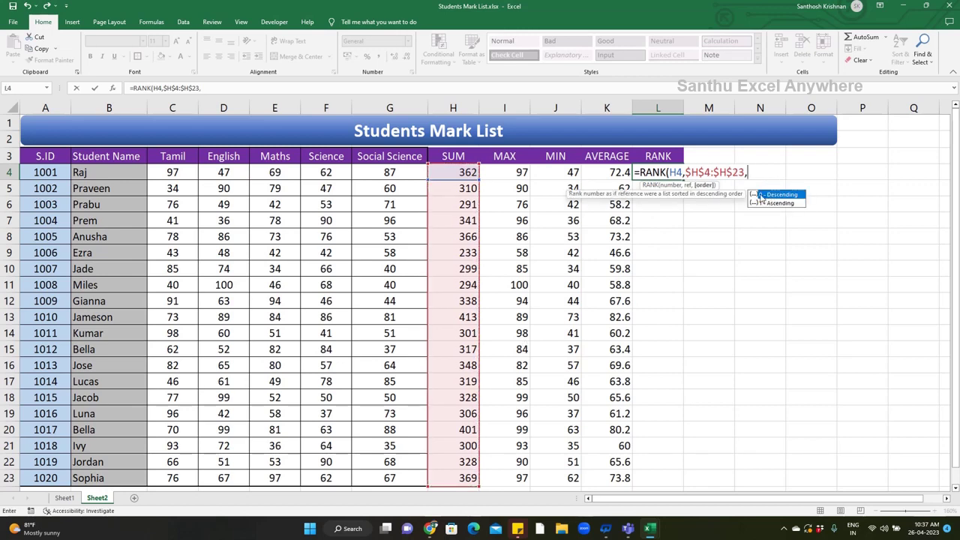
type(")")
key("Return")
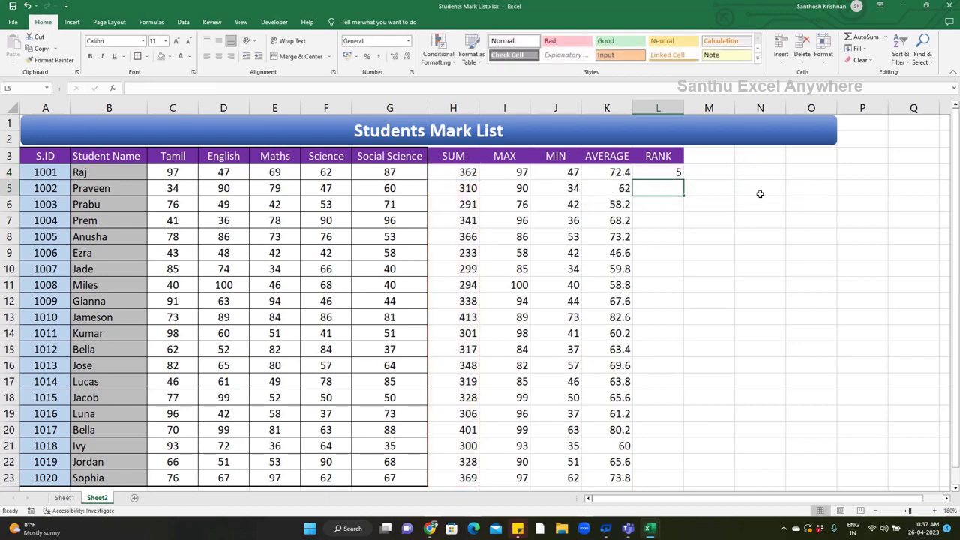
Fill the rank formula down L4:L23 and confirm the 413 total ranks 1.
left_click(667, 171)
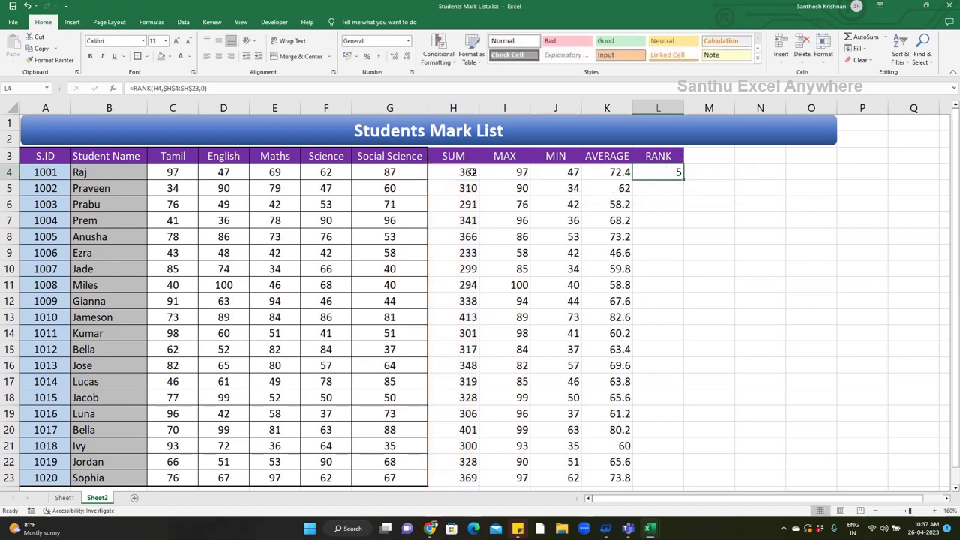
left_click(469, 172)
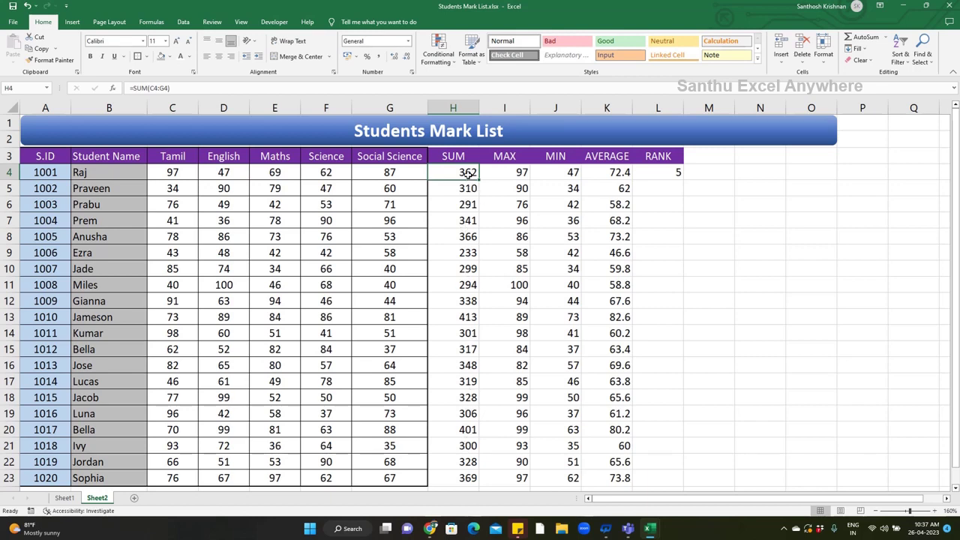
left_click(661, 173)
double_click(684, 178)
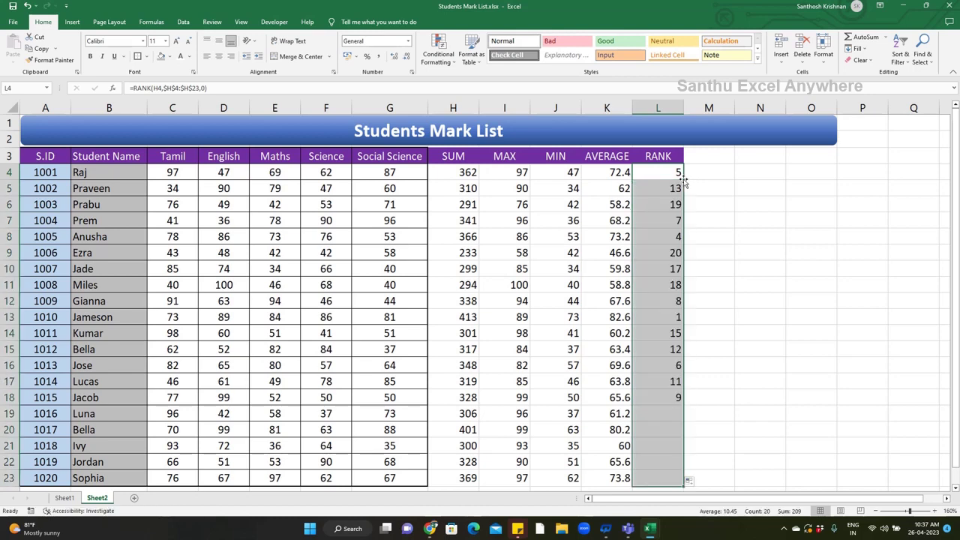
left_click(659, 316)
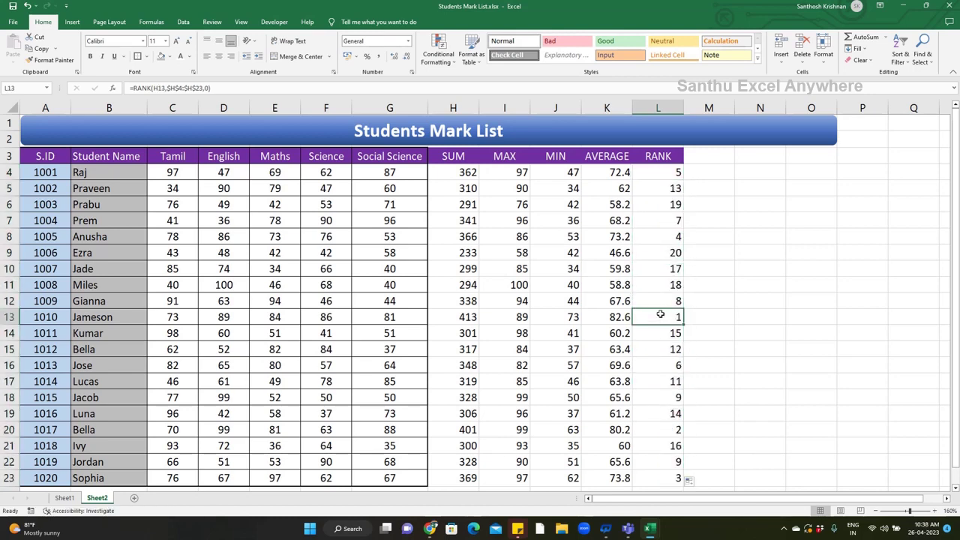
key("shift+space")
left_click(470, 319)
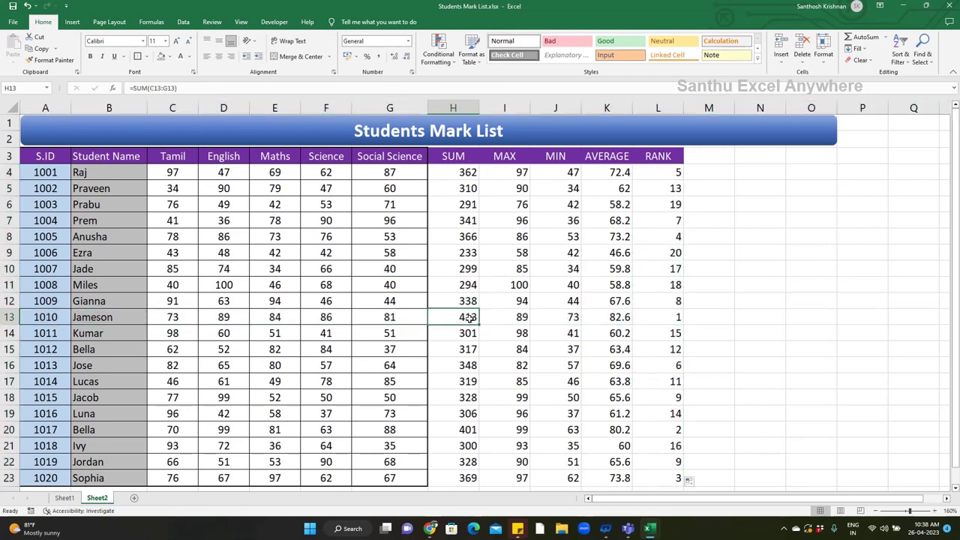
left_click(709, 155)
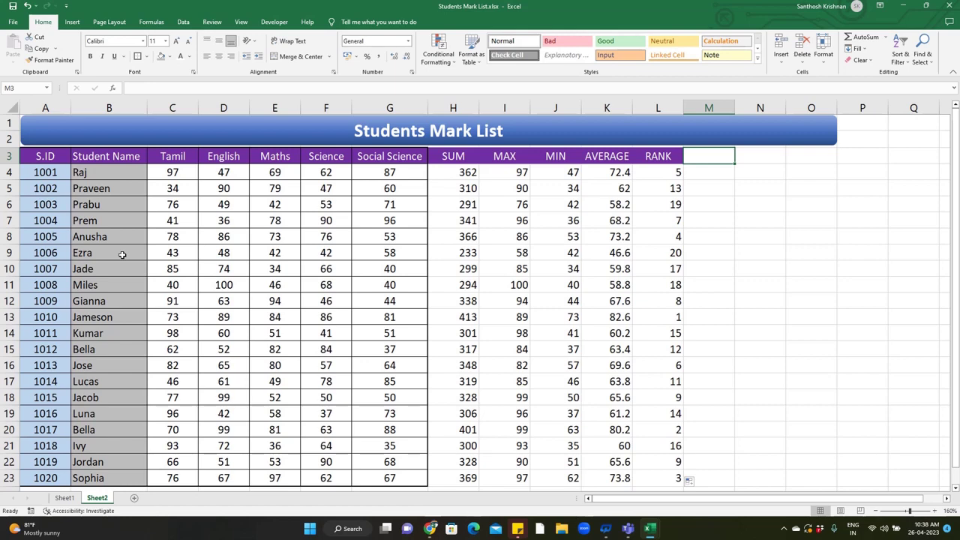
Head M3 'LEN' and enter =LEN(B4) in M4 to count the first name's characters.
type("LEN")
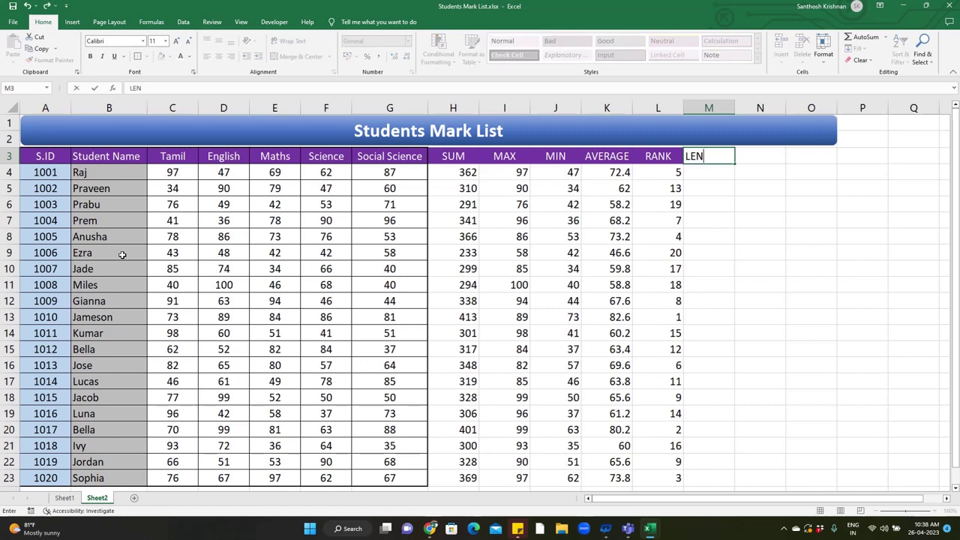
key("Tab")
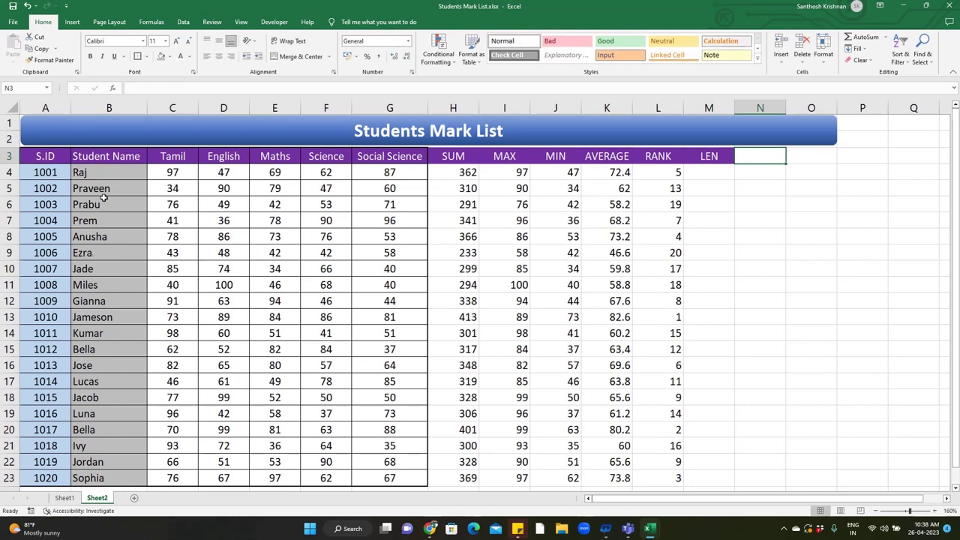
left_click(711, 173)
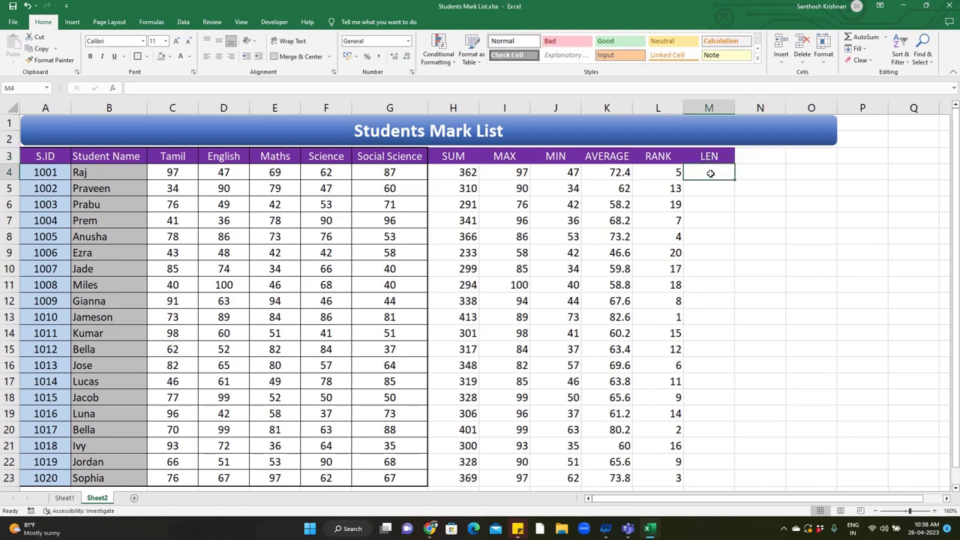
type("=LEN")
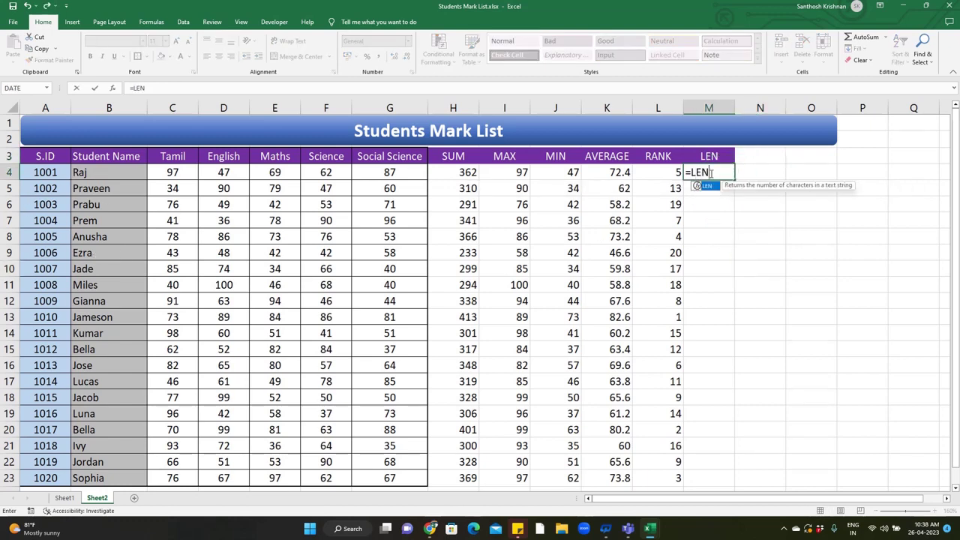
type("(")
left_click(120, 173)
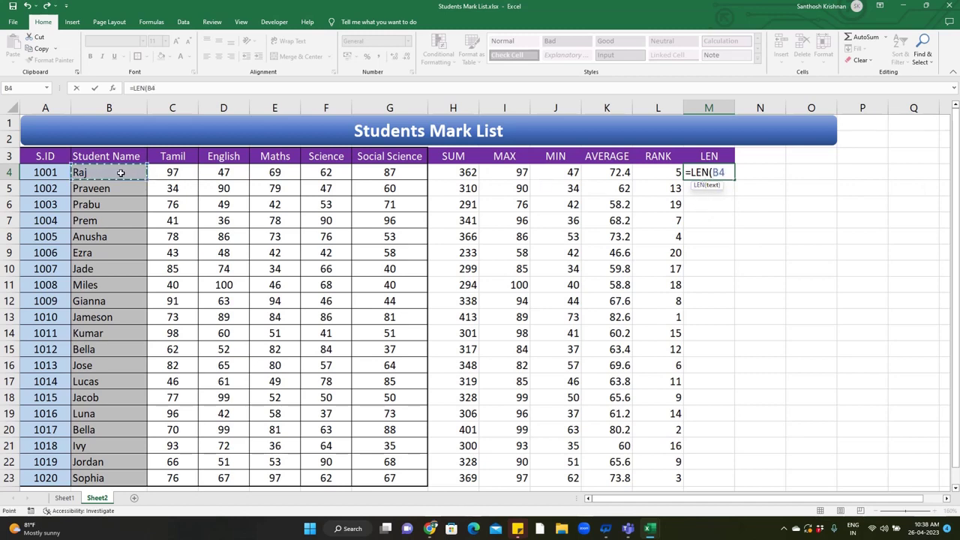
type(")")
key("Return")
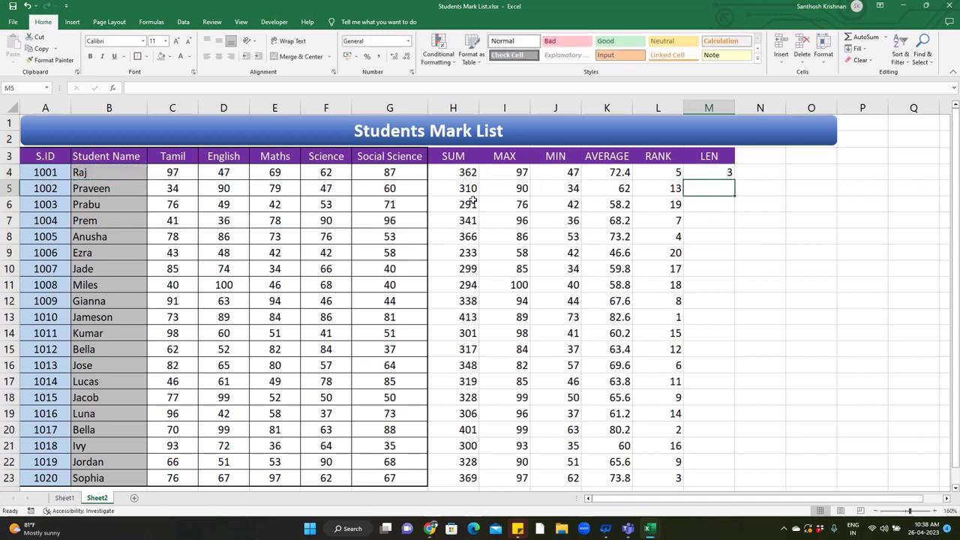
Fill the LEN formula down M4:M23 and verify name lengths, such as 7 in row 13.
left_click(120, 177)
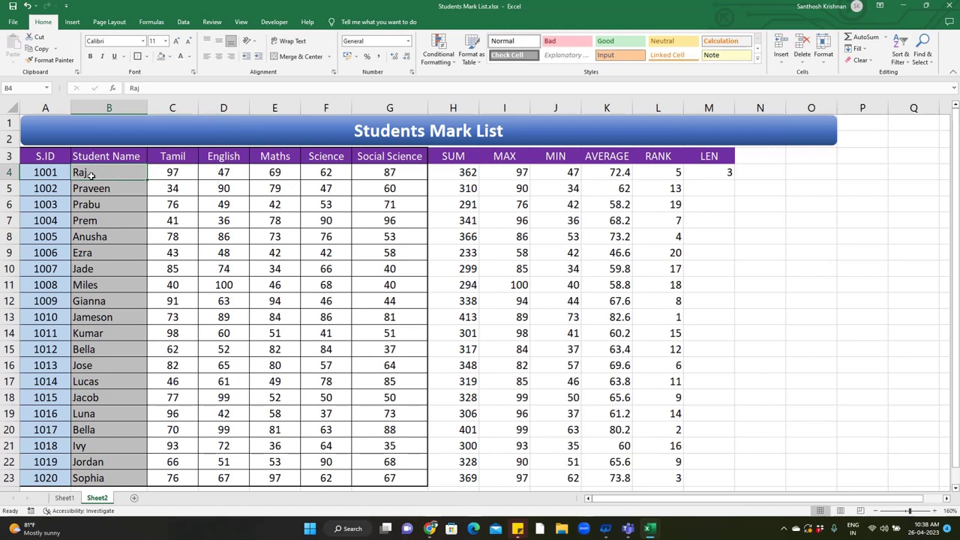
left_click(722, 171)
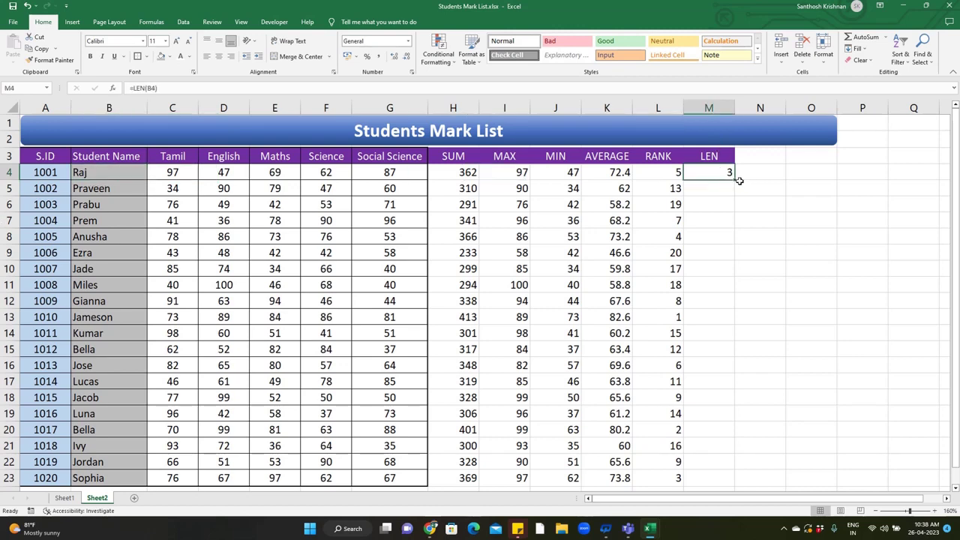
double_click(735, 180)
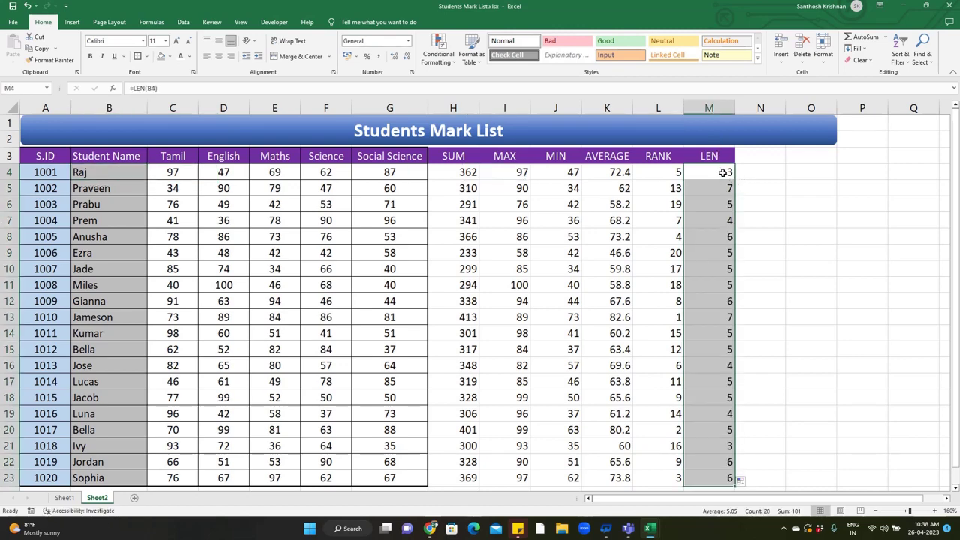
left_click(711, 315)
key("shift+space")
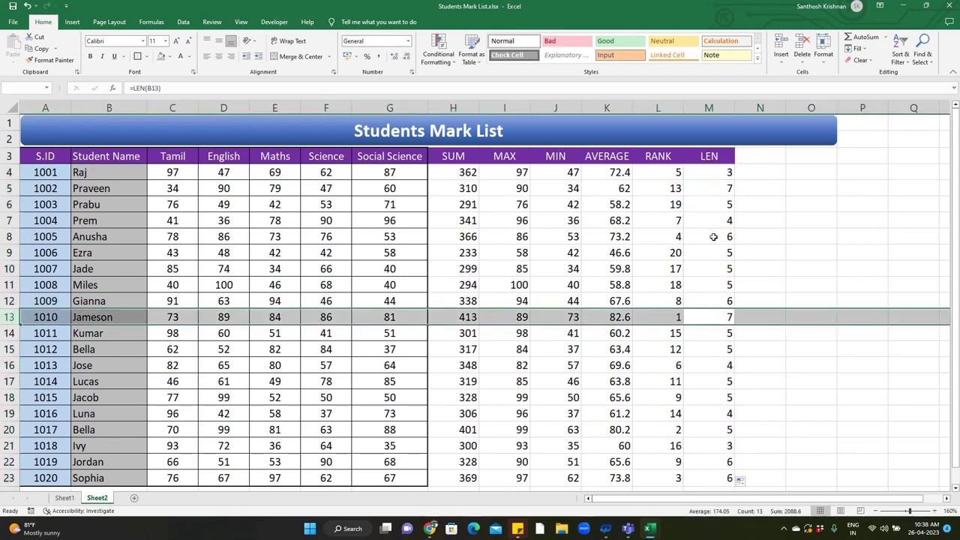
left_click(713, 187)
key("shift+space")
left_click(91, 193)
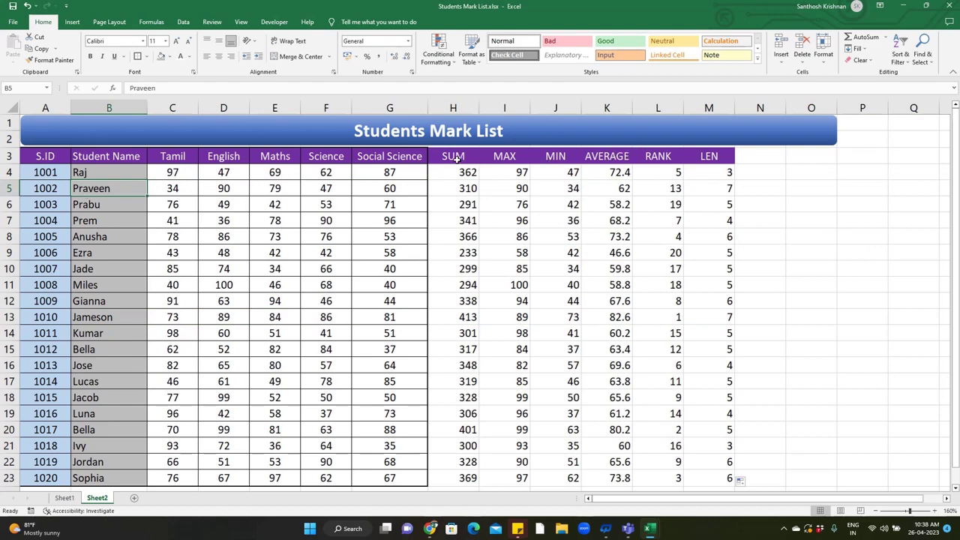
Give the SUM to LEN headers a yellow fill with black text.
left_click_drag(455, 159, 709, 157)
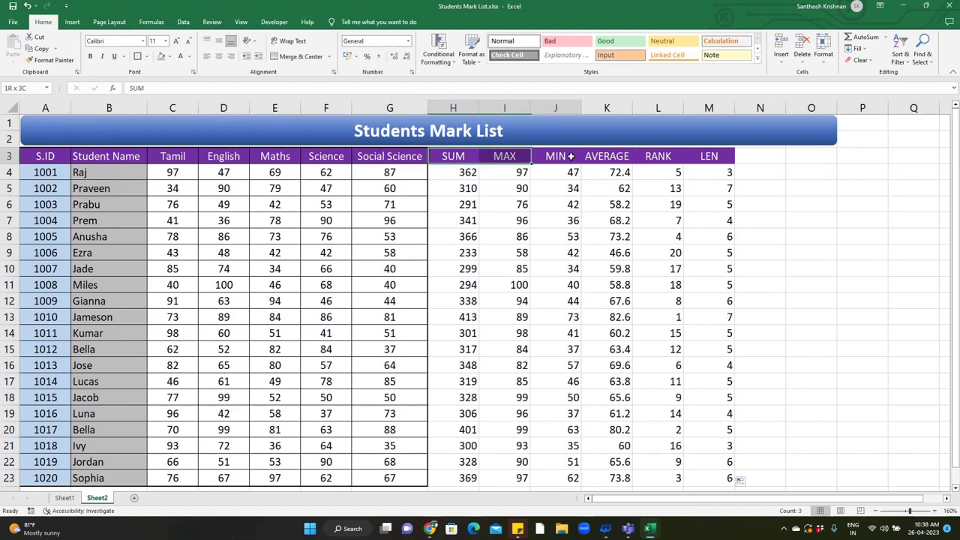
left_click(171, 57)
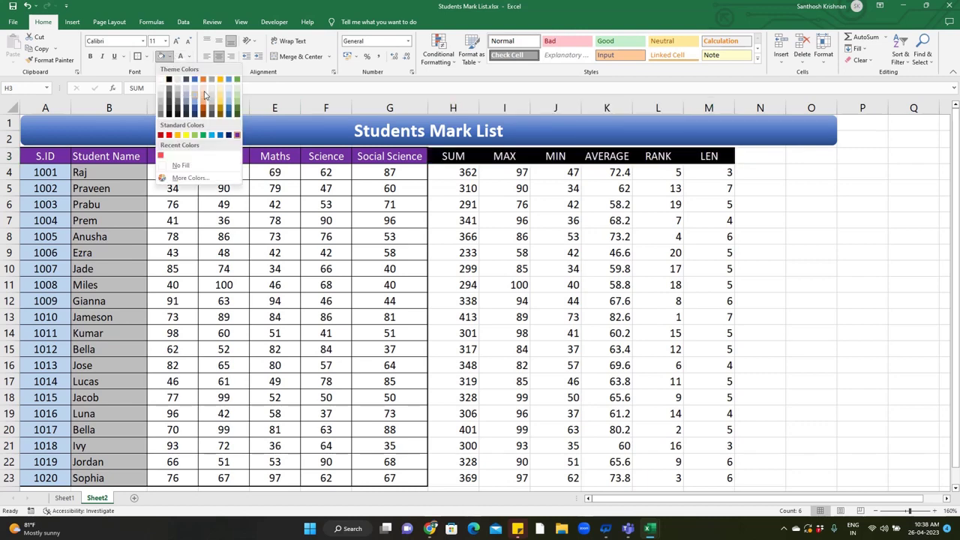
left_click(189, 136)
left_click(188, 57)
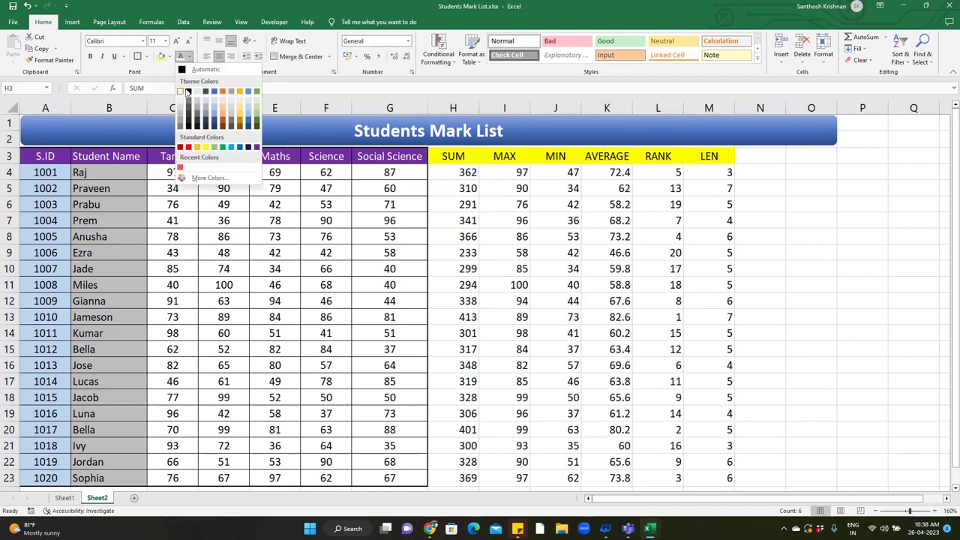
left_click(188, 93)
Delete the empty columns N to P and hide the sheet gridlines.
left_click_drag(760, 108, 862, 108)
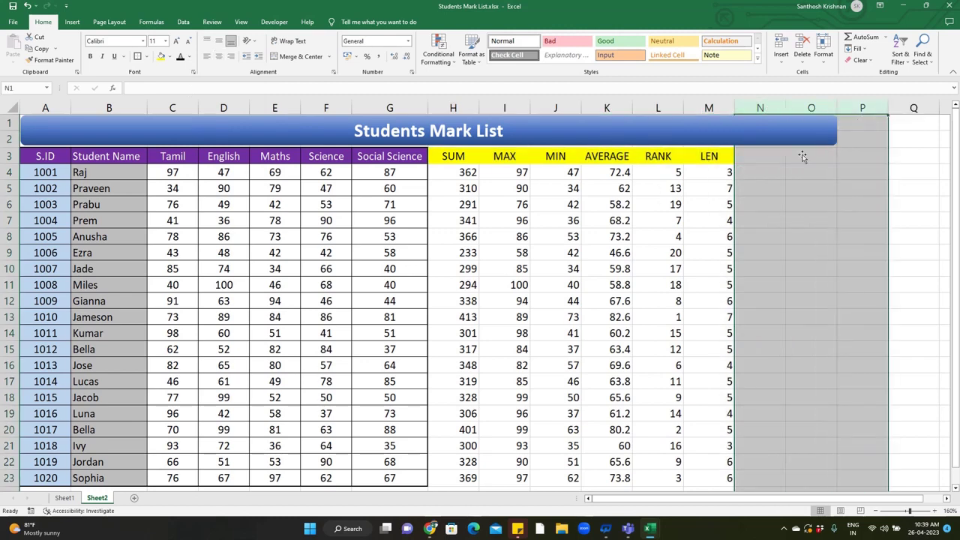
key("ctrl+minus")
left_click(750, 124)
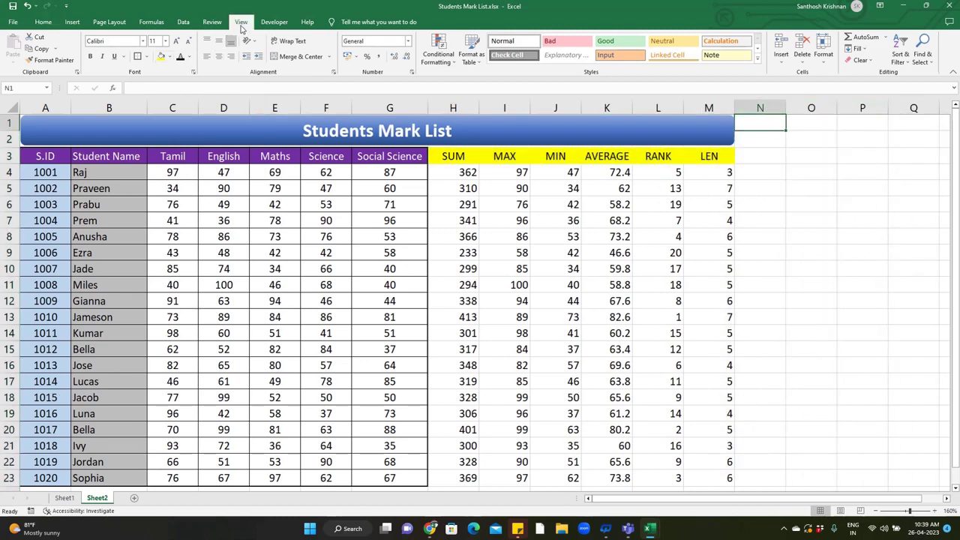
left_click(241, 22)
left_click(114, 57)
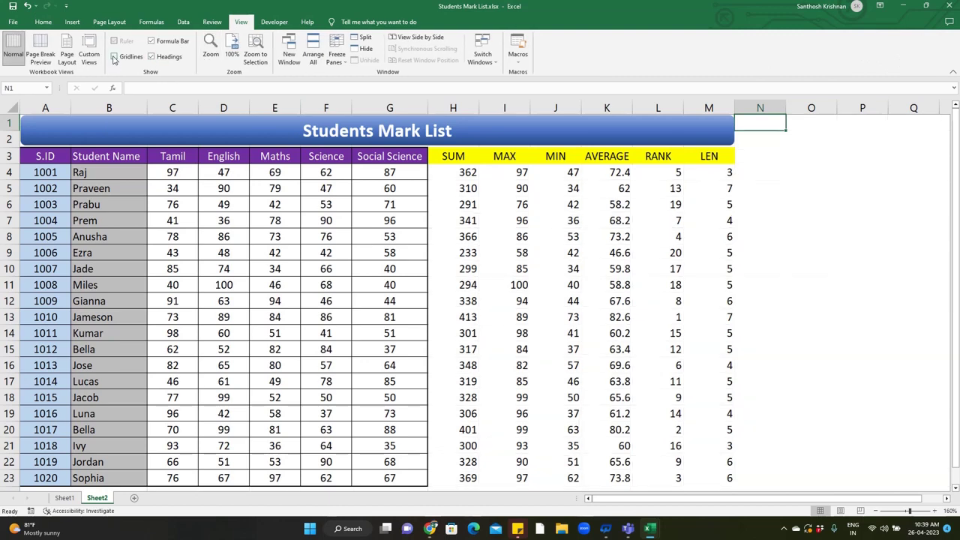
Apply All Borders and Thick Outside Borders to H3:M23.
left_click(462, 156)
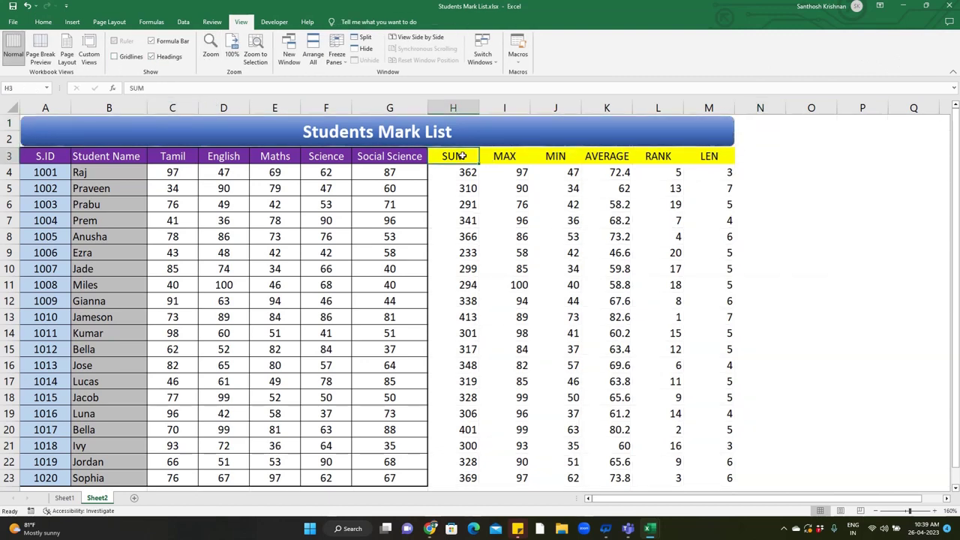
key("ctrl+shift+Right")
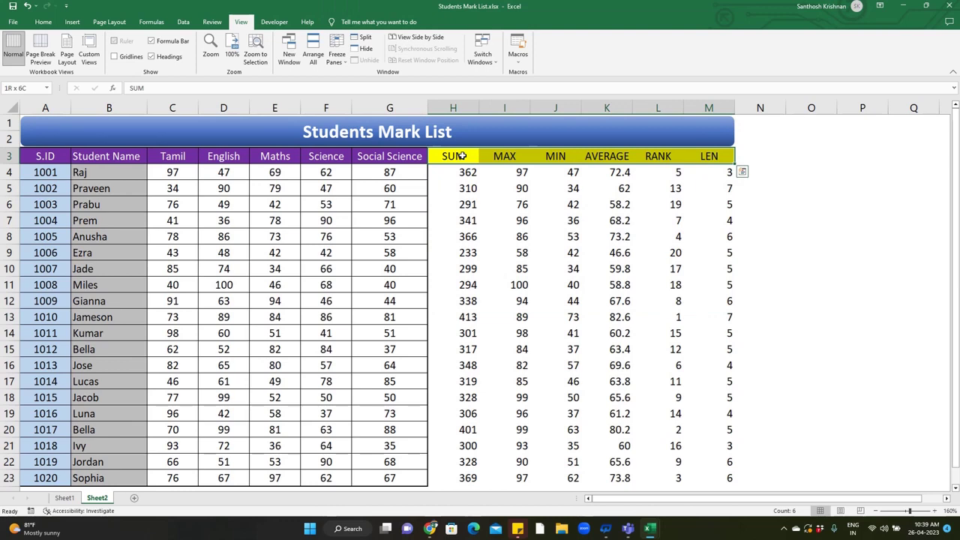
key("ctrl+shift+Down")
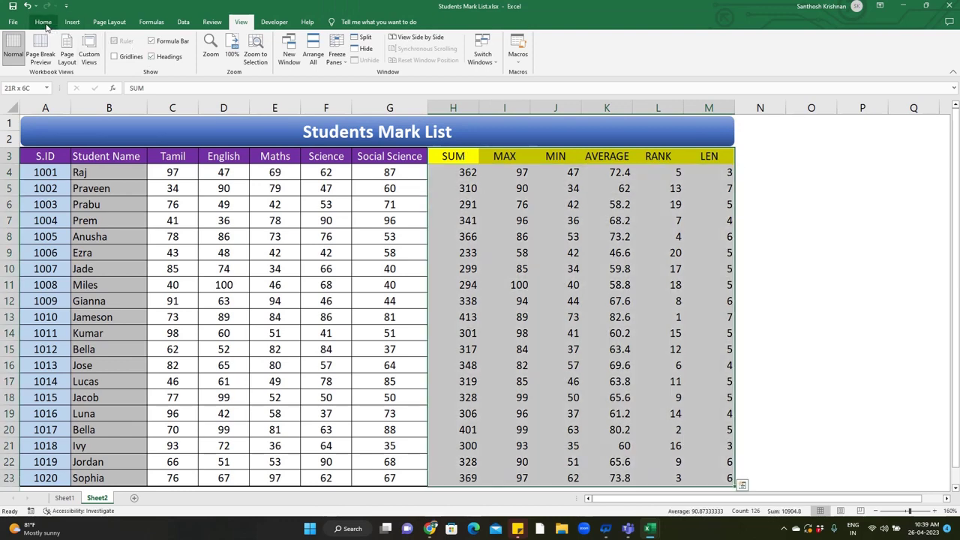
left_click(43, 22)
left_click(147, 57)
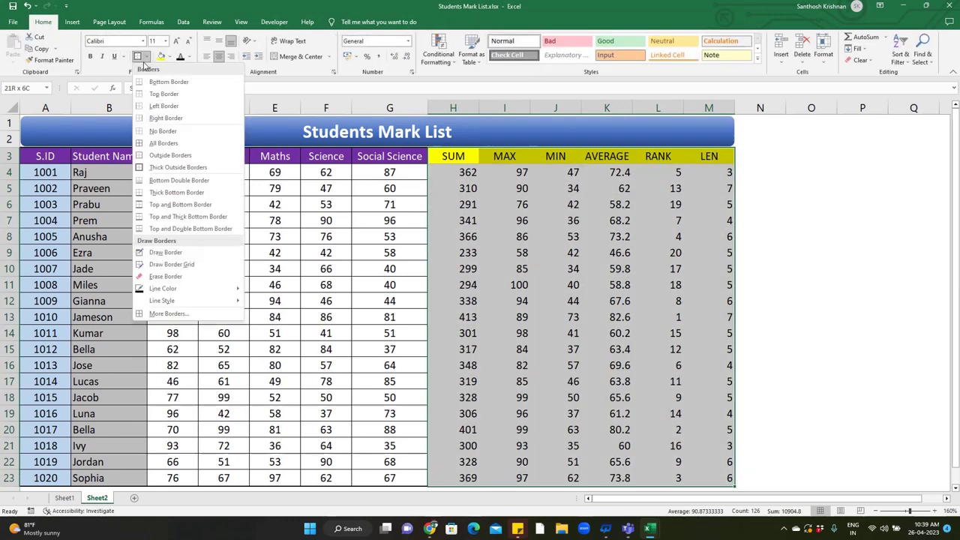
left_click(163, 143)
left_click(146, 58)
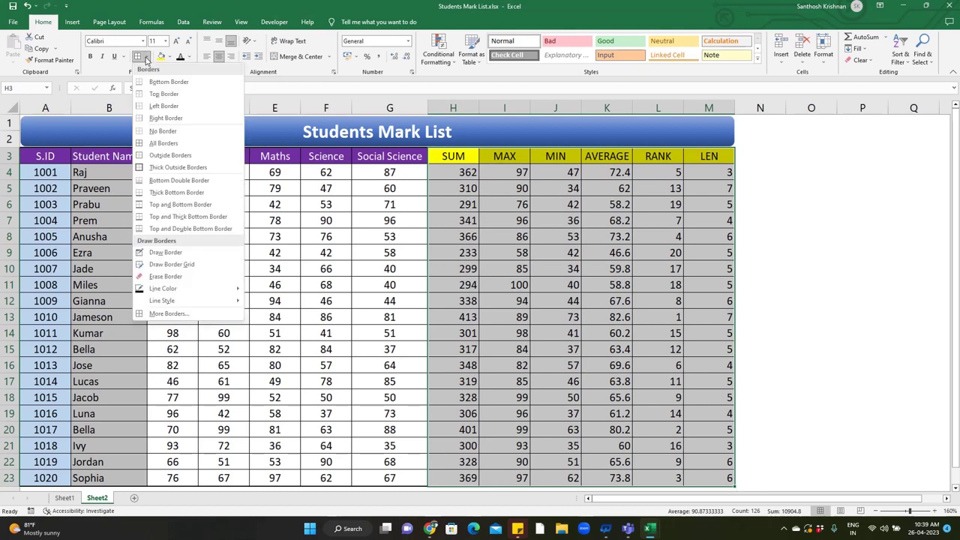
left_click(169, 167)
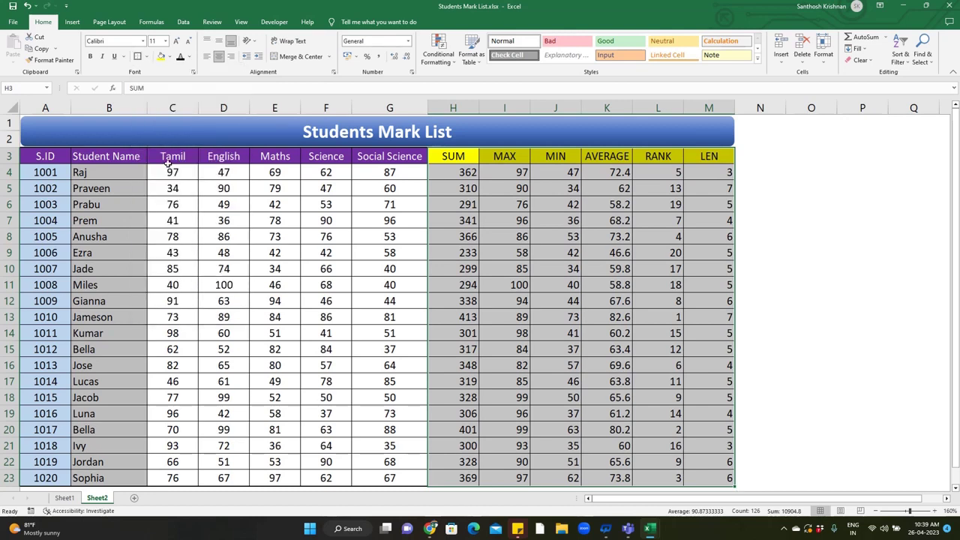
Select the title shape and whole table A1:M23 to review the borders.
left_click(475, 128)
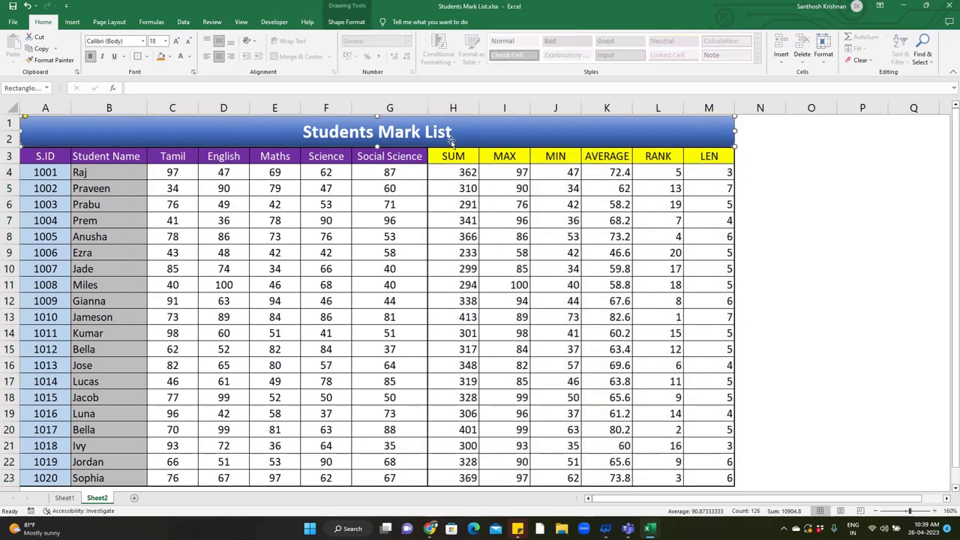
left_click(707, 469)
key("ctrl+a")
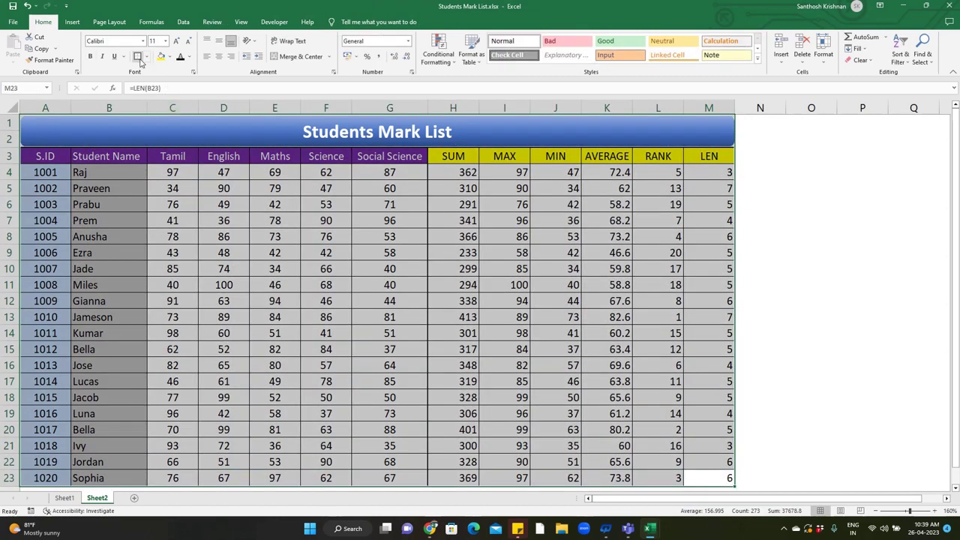
left_click(533, 255)
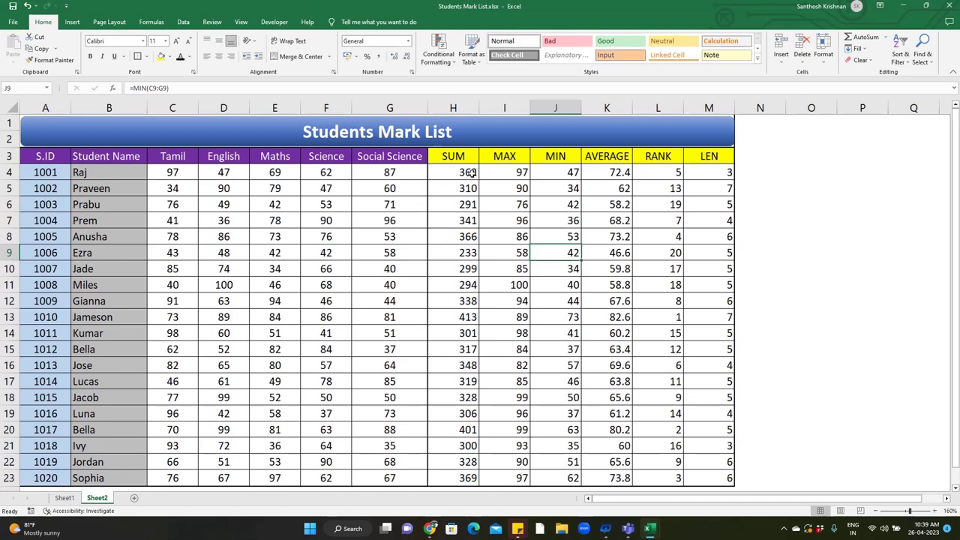
Center-align H4:M23, then select the SUM values H4:H23.
left_click_drag(457, 171, 707, 477)
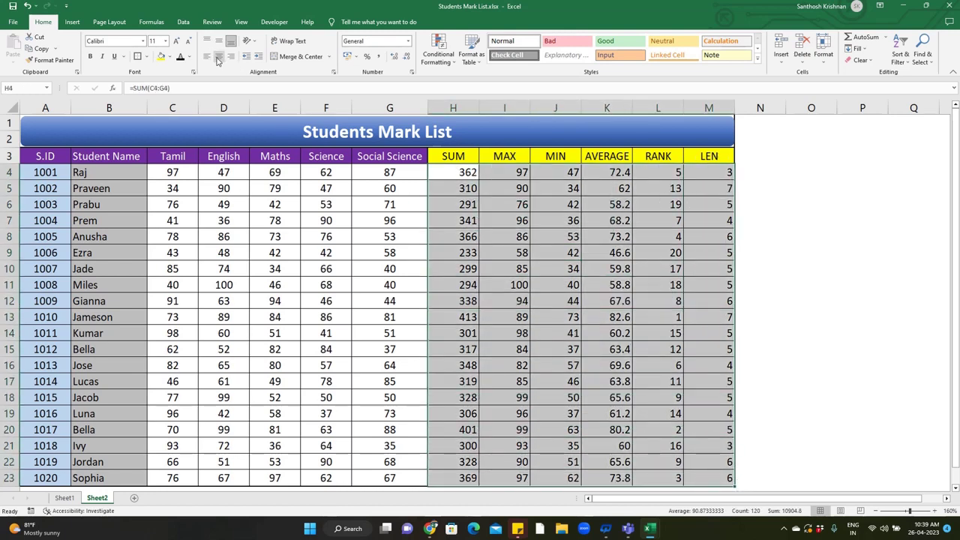
left_click(218, 57)
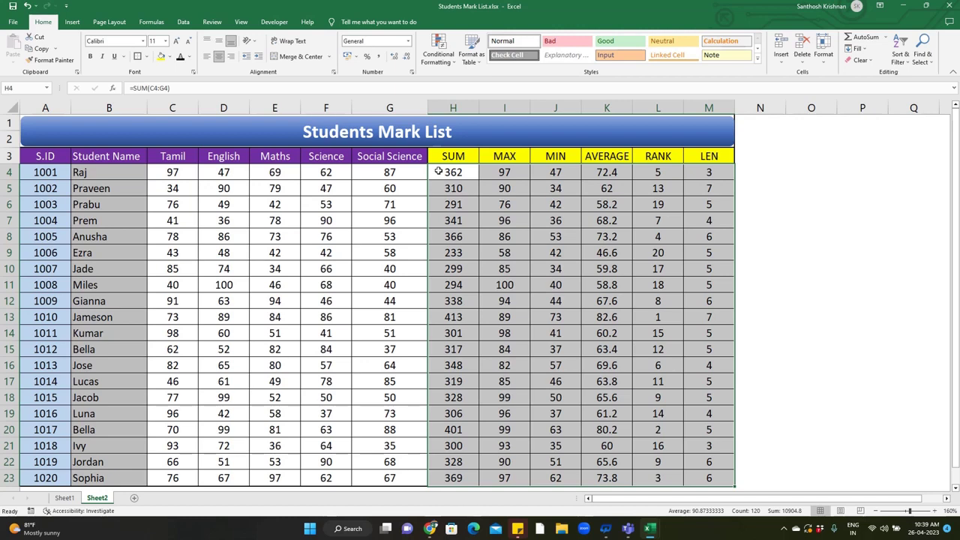
left_click(438, 171)
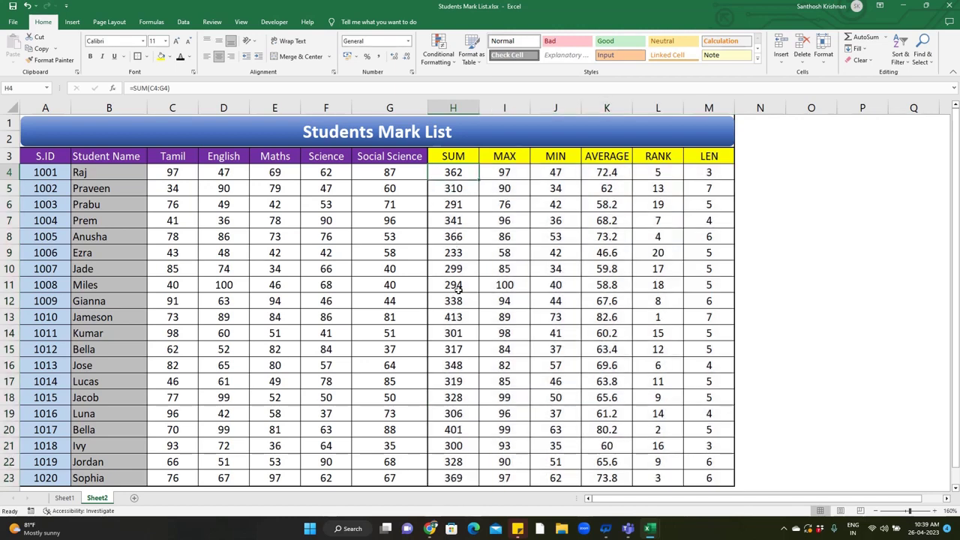
left_click(456, 478, "shift")
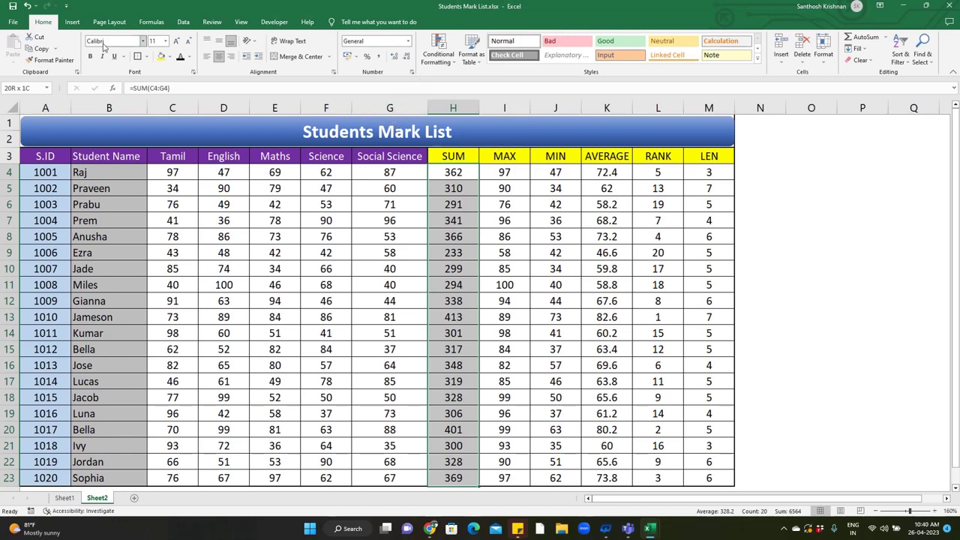
Apply Green Data Bar gradient fill to H4:H23, giving 413 the longest bar.
left_click(439, 51)
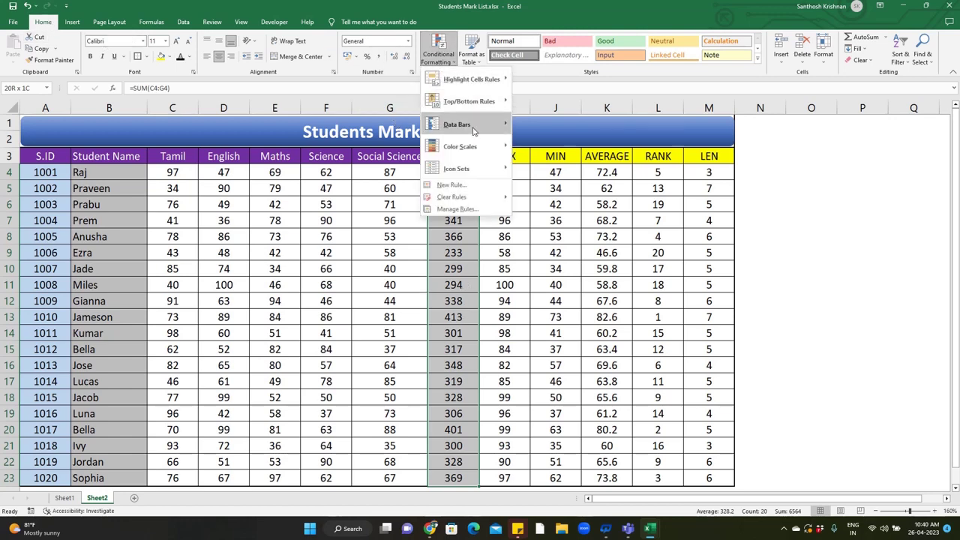
mouse_move(478, 129)
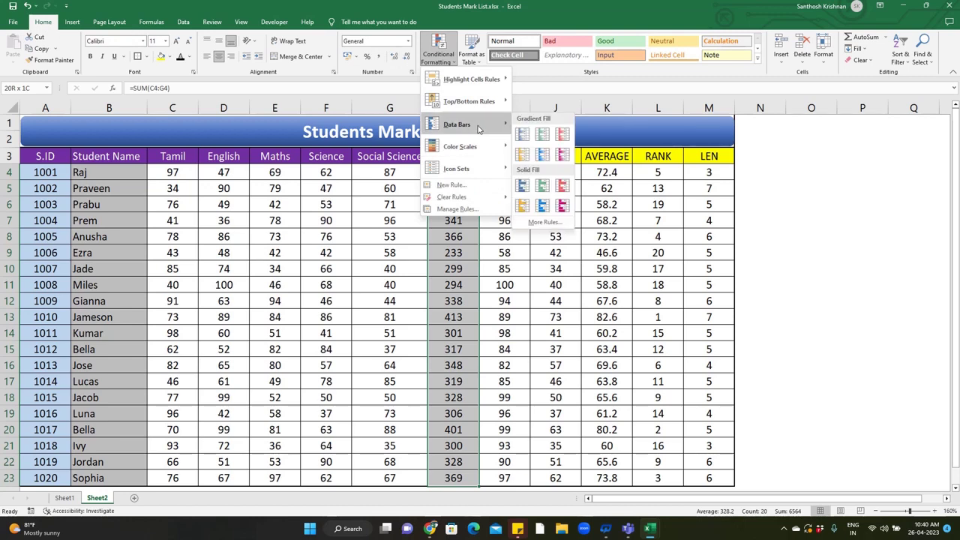
left_click(544, 136)
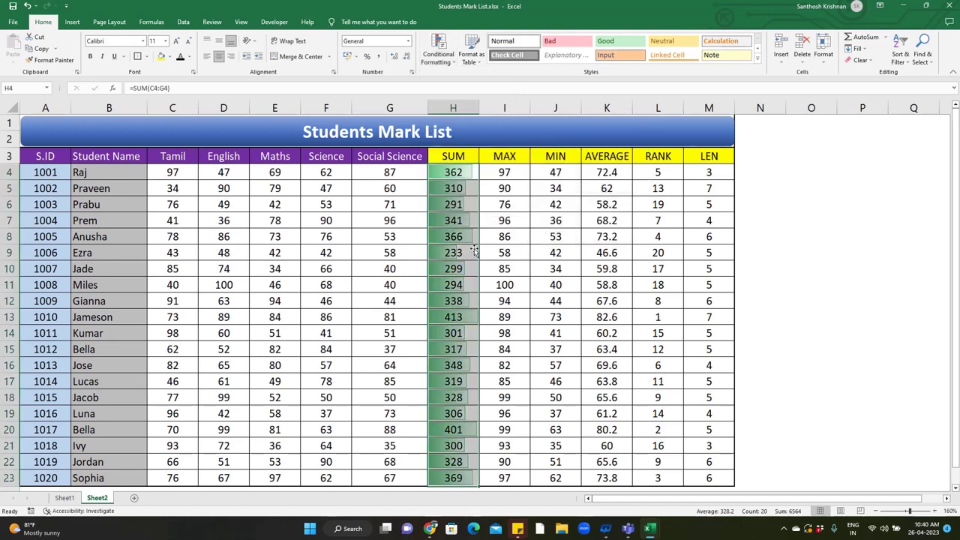
left_click(468, 313)
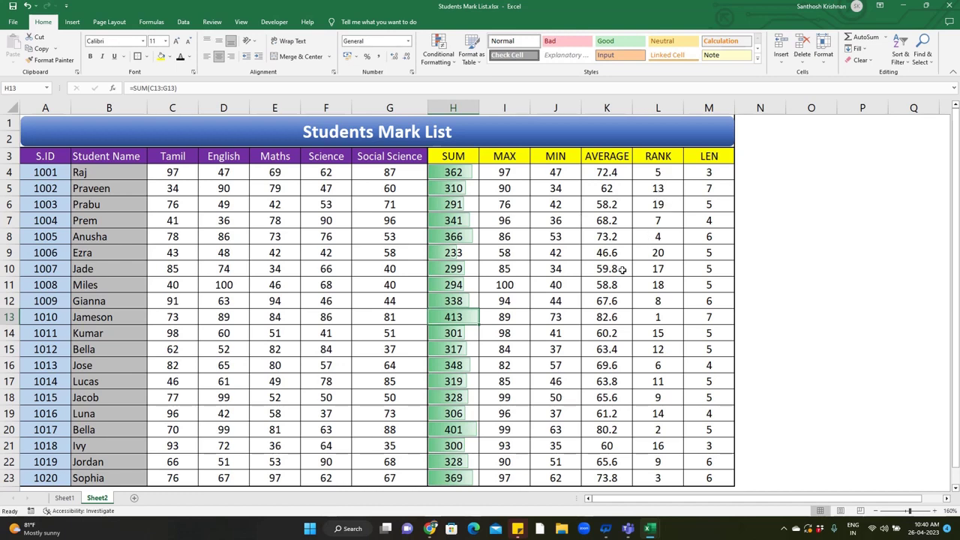
left_click_drag(649, 170, 660, 477)
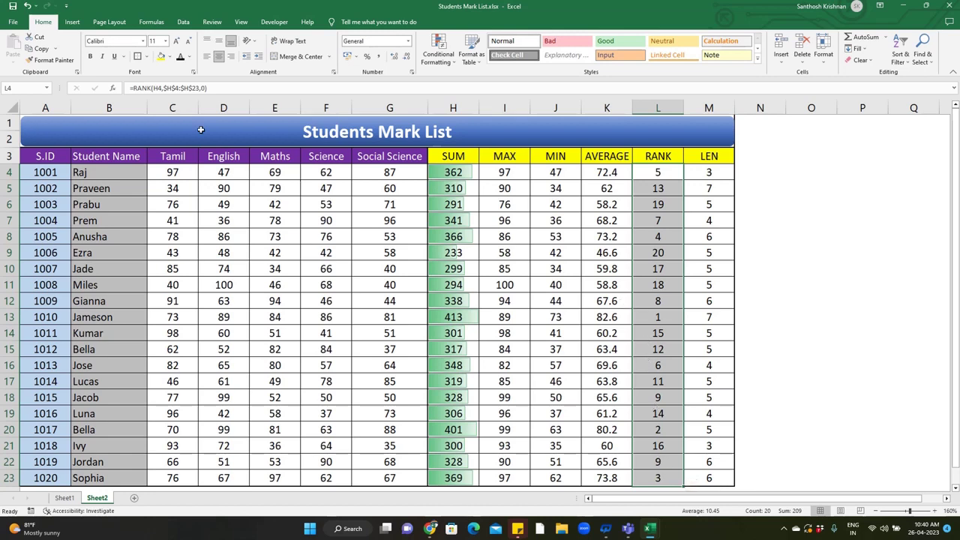
Add a conditional formatting rule giving ranks less than 4 a green fill.
left_click(445, 60)
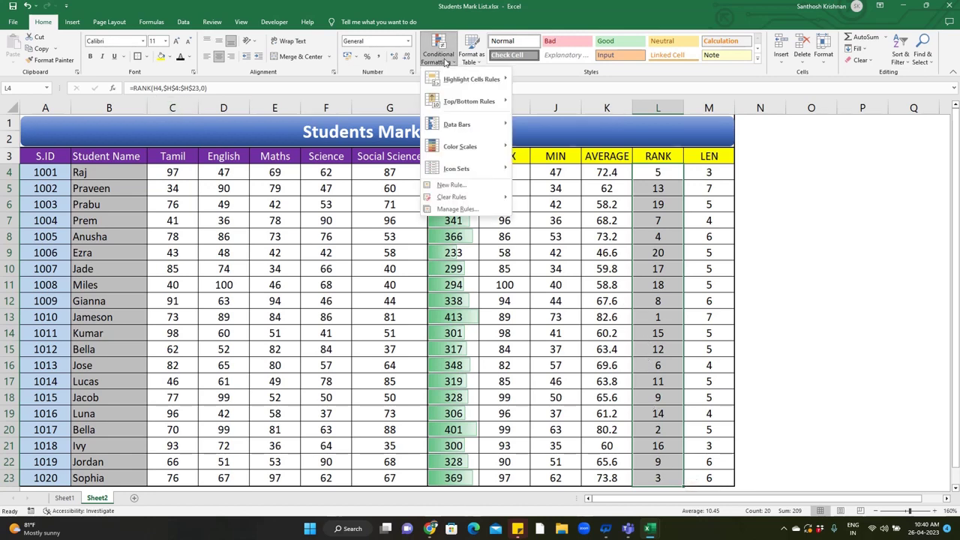
left_click(452, 185)
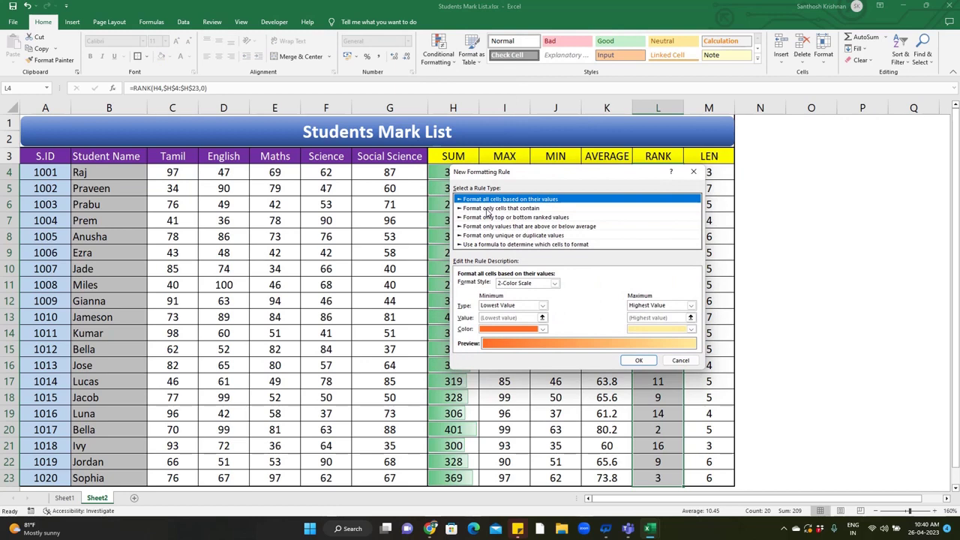
left_click(486, 209)
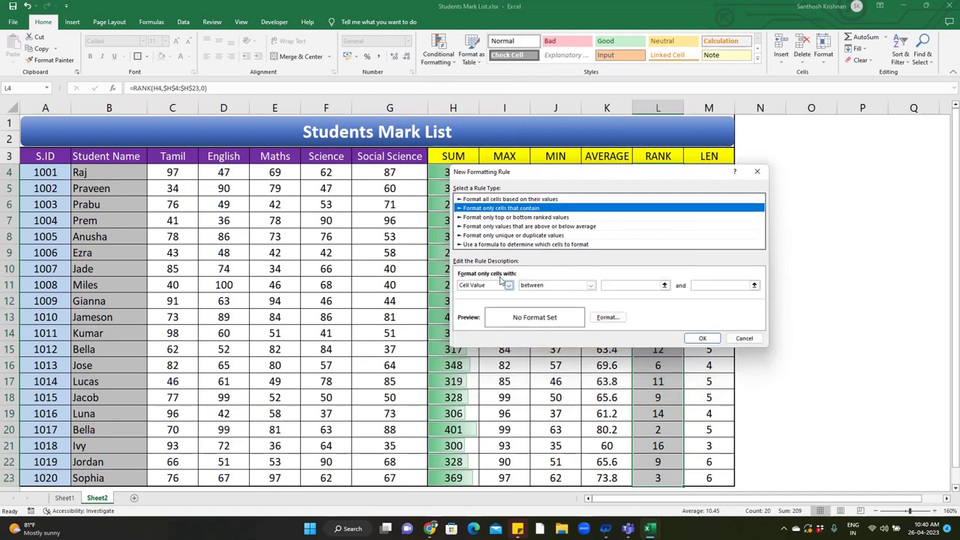
left_click_drag(610, 176, 385, 189)
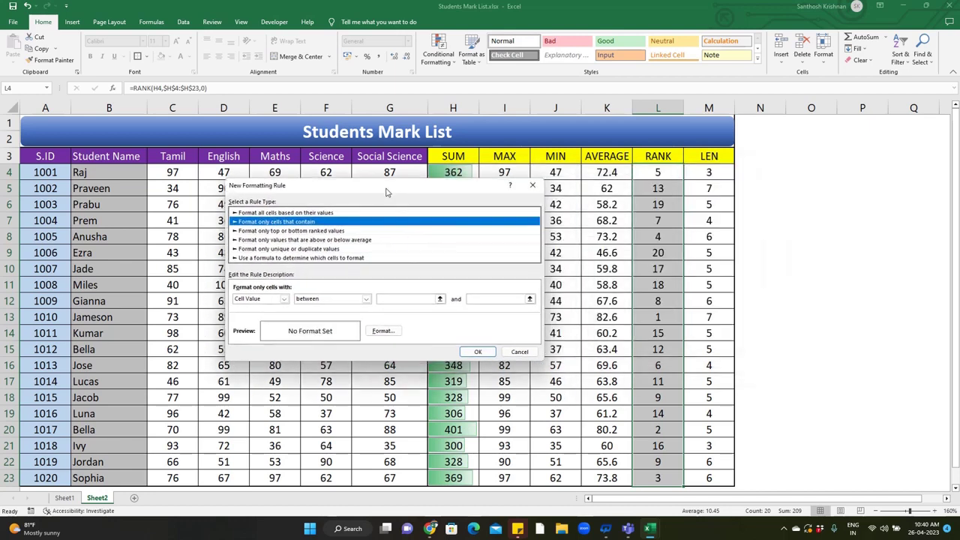
left_click(342, 304)
left_click(334, 345)
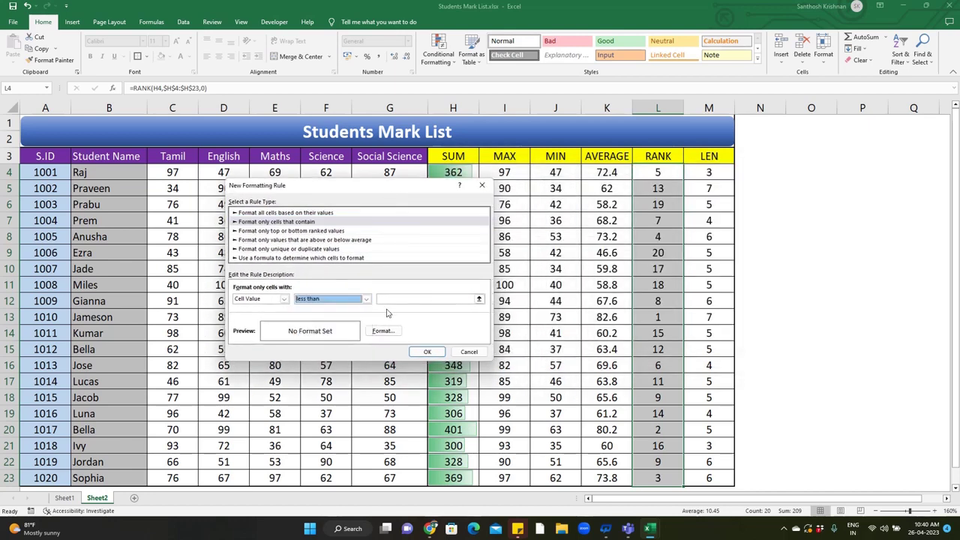
left_click(391, 300)
type("4")
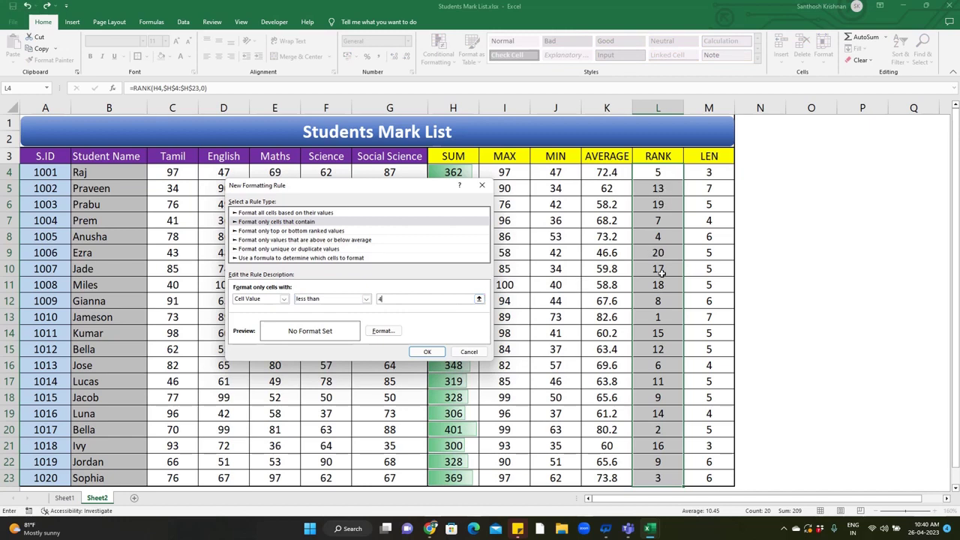
left_click(380, 331)
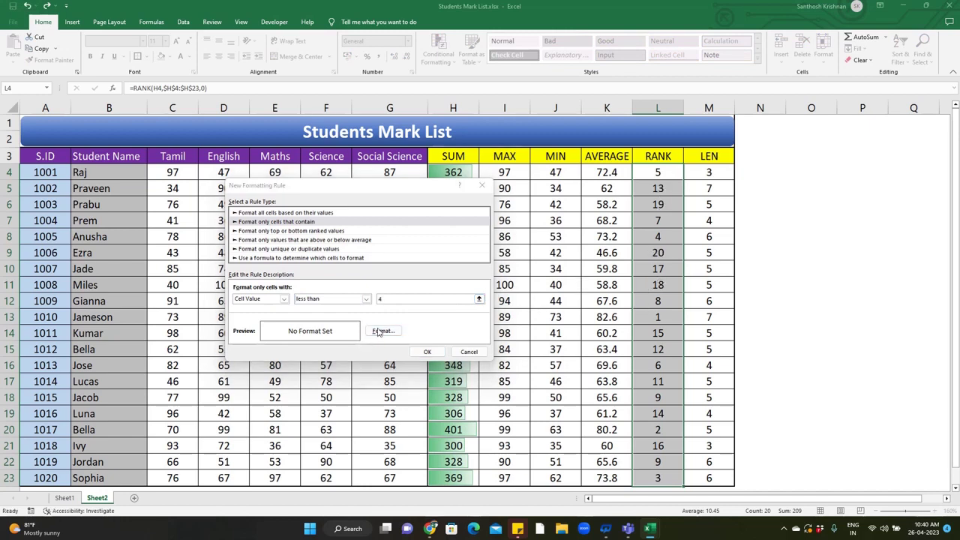
left_click(506, 244)
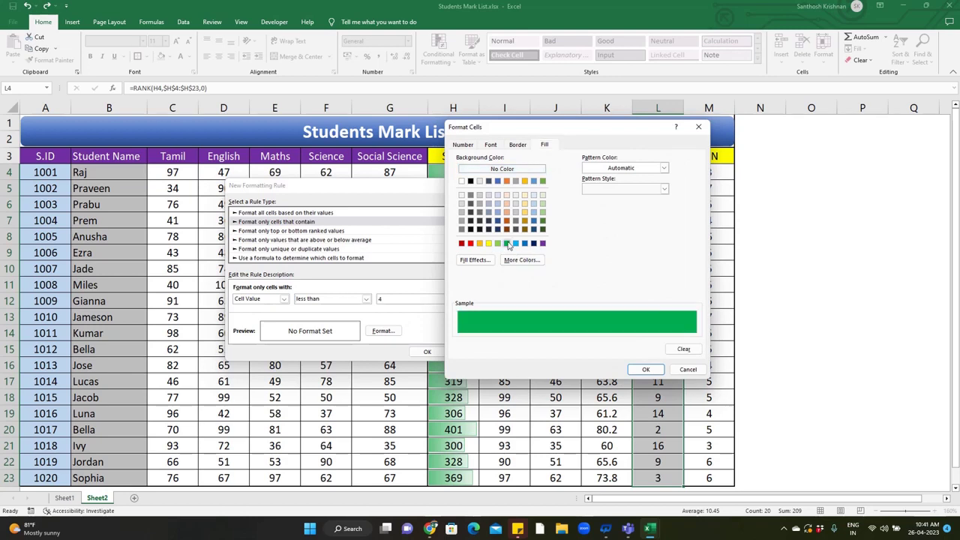
left_click(634, 371)
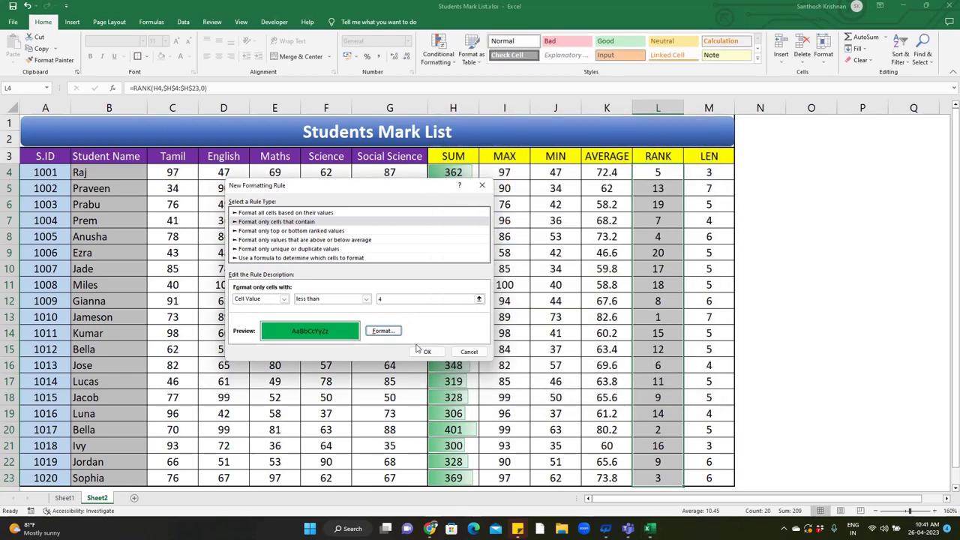
left_click(427, 351)
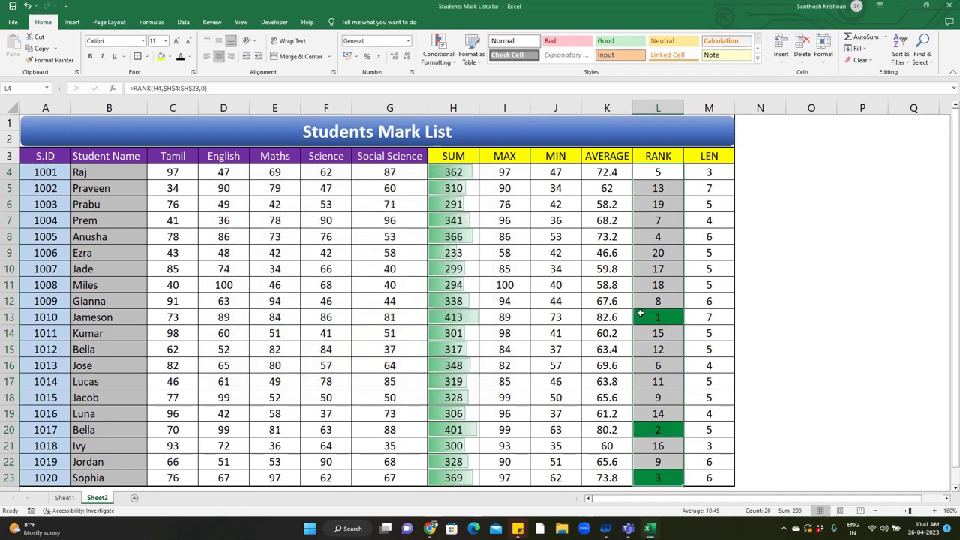
Review the green-ranked rows 13 and 20 and the last student's row, then return to the title.
scroll(645, 311, "down", 1)
left_click(658, 269)
key("shift+space")
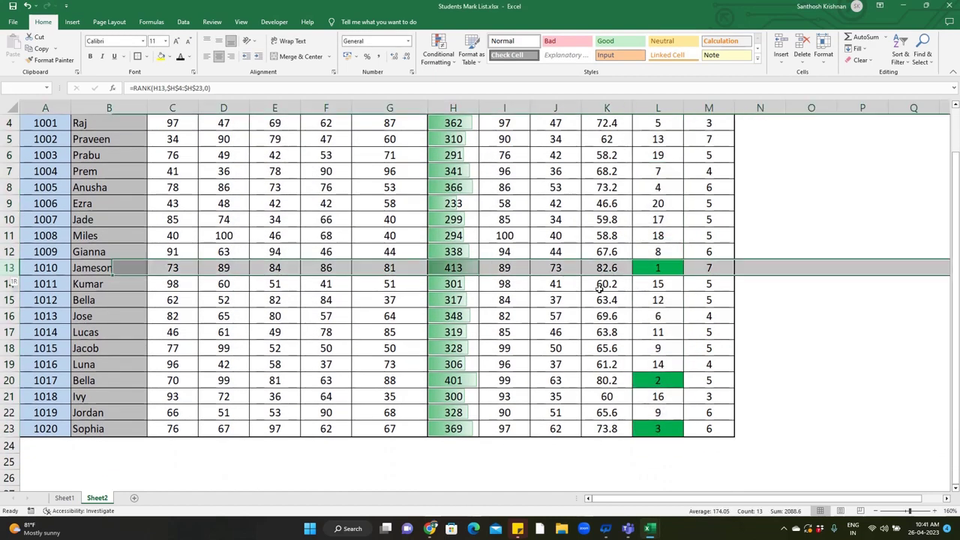
left_click(657, 378)
key("shift+space")
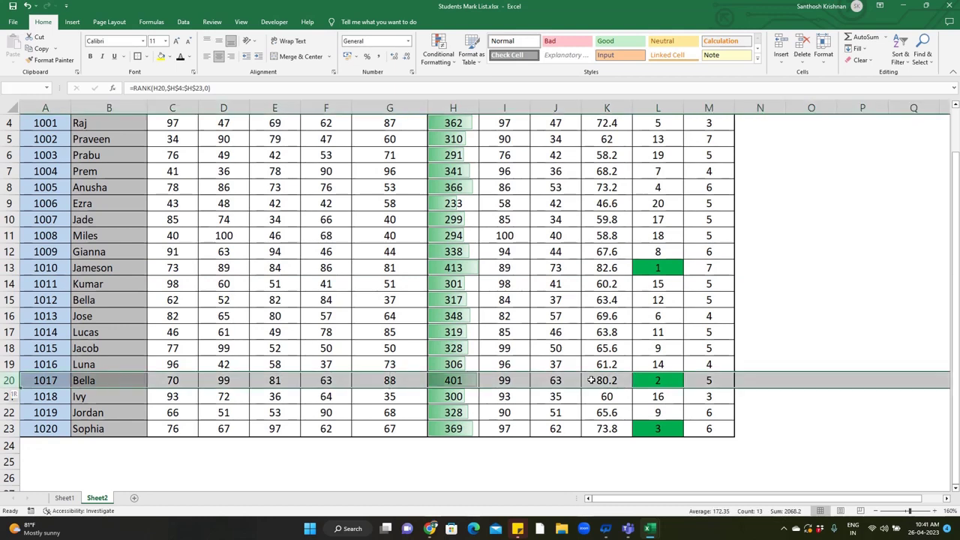
left_click(658, 429)
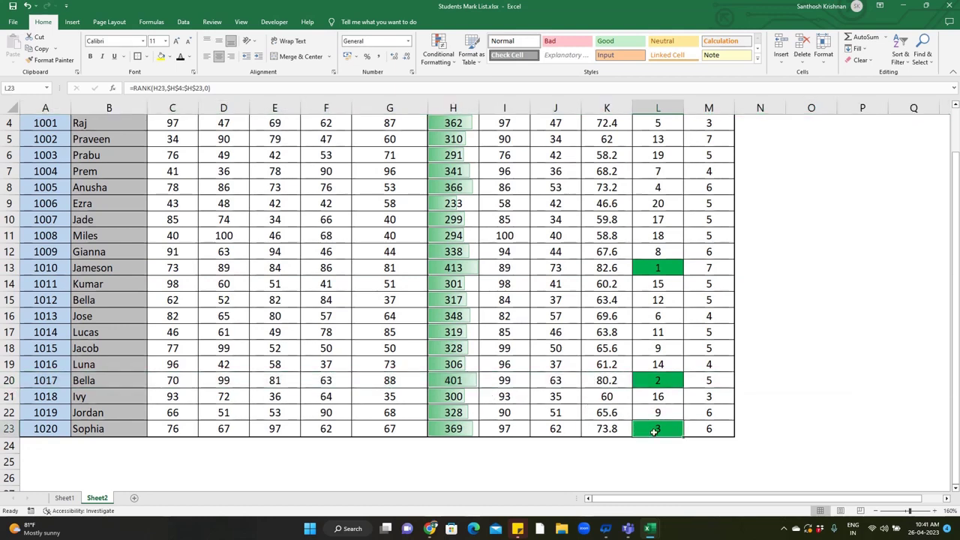
key("shift+space")
scroll(643, 274, "up", 1)
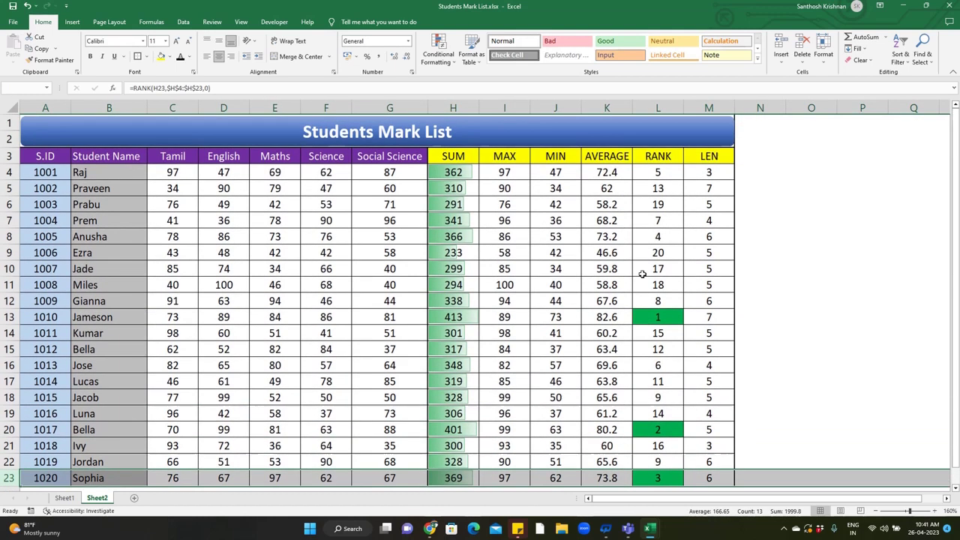
left_click(528, 195)
Start a new rule on marks C4:G23 for cell values less than 35.
left_click_drag(173, 171, 398, 474)
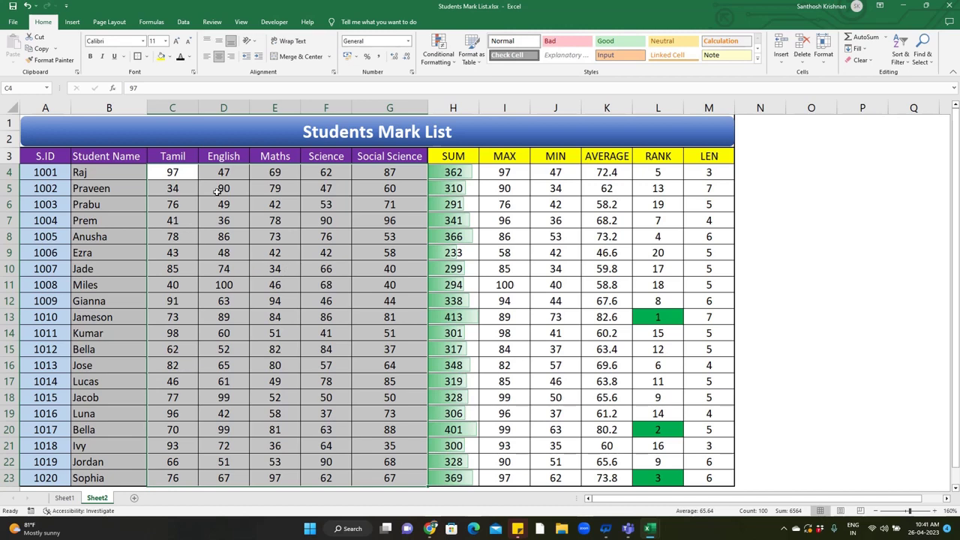
left_click_drag(173, 171, 397, 475)
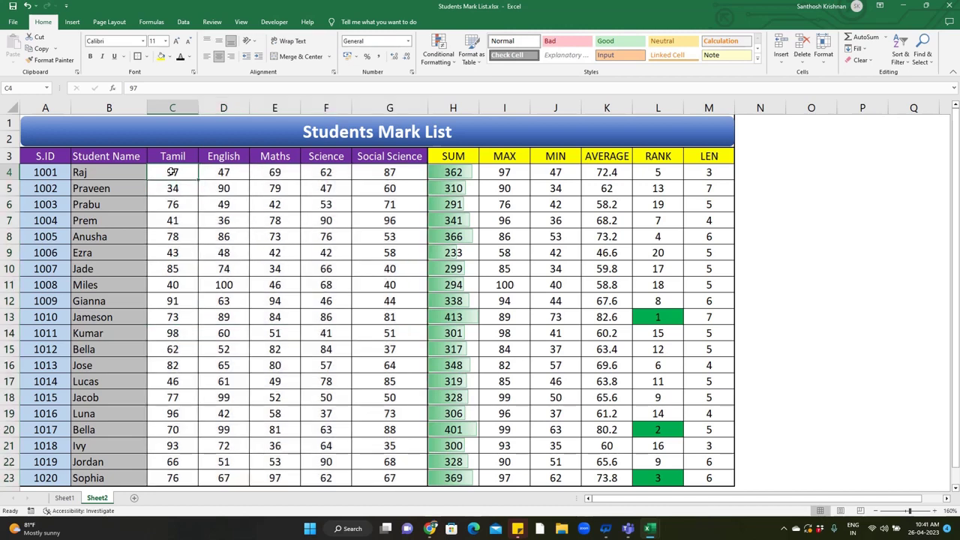
left_click(438, 54)
left_click(458, 185)
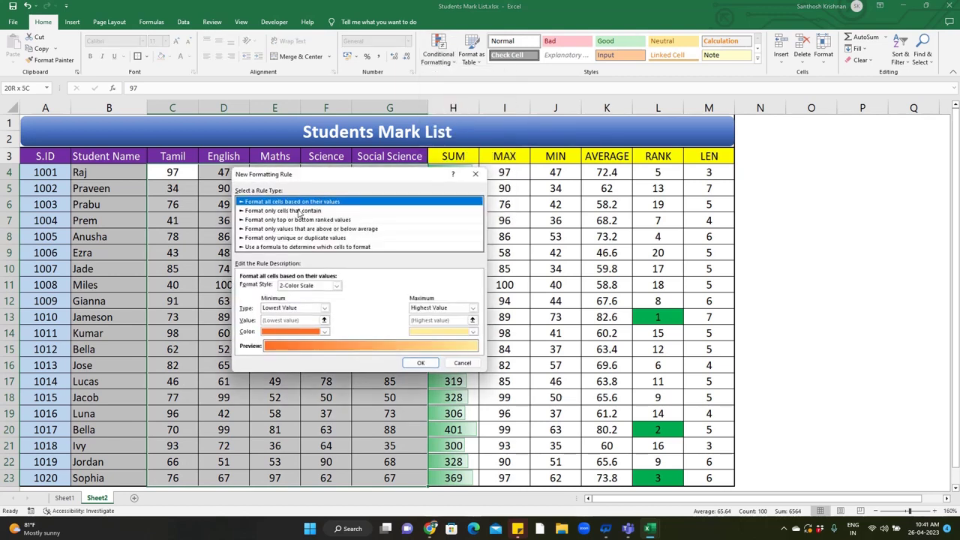
left_click_drag(334, 183, 544, 164)
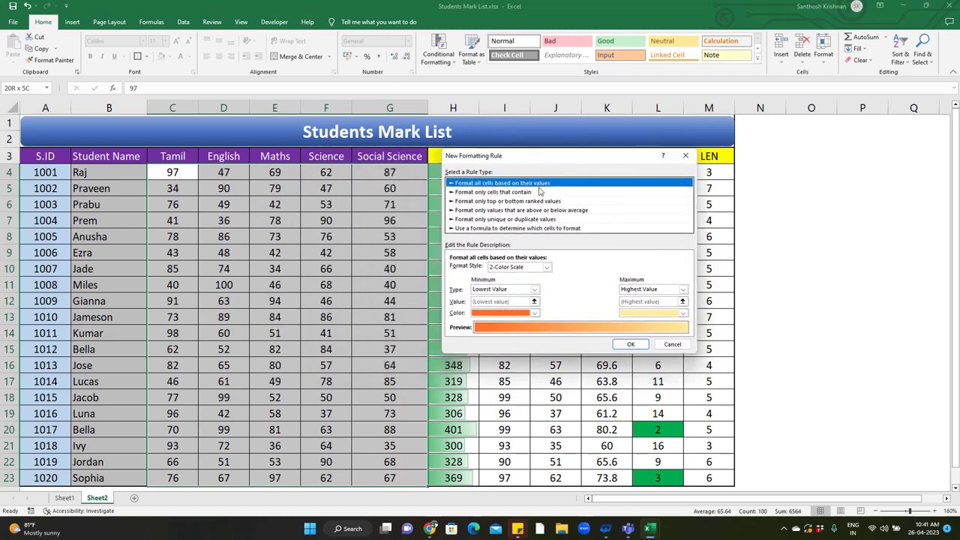
left_click(501, 192)
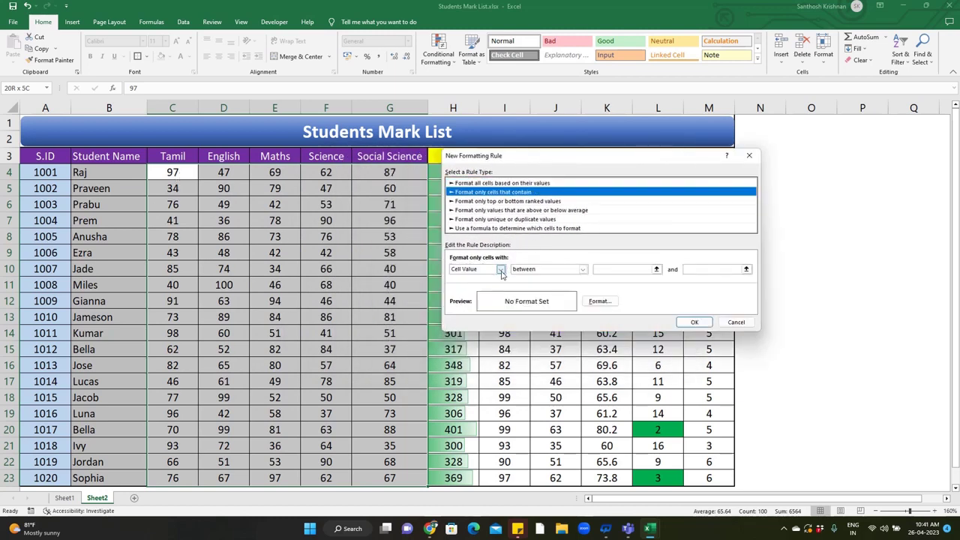
left_click(583, 269)
left_click(537, 311)
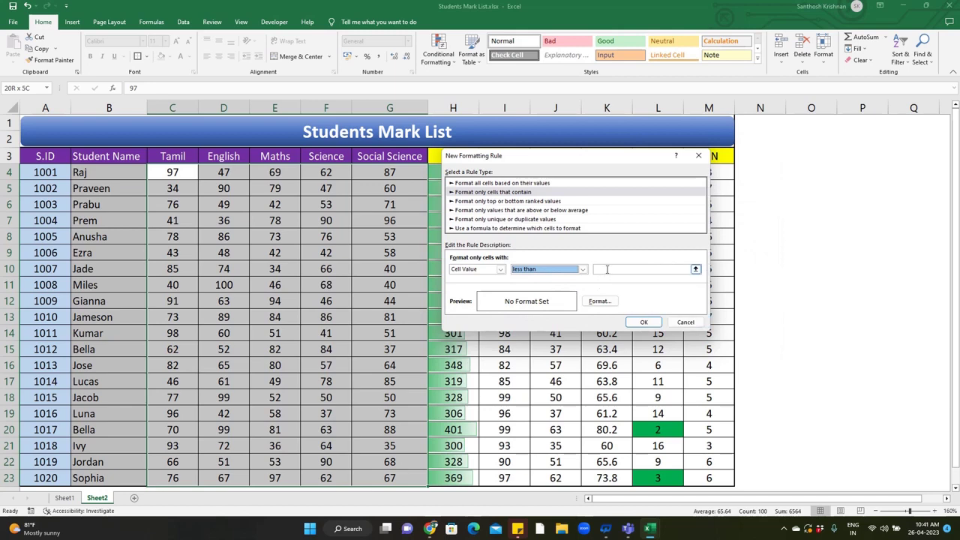
left_click(607, 268)
type("35")
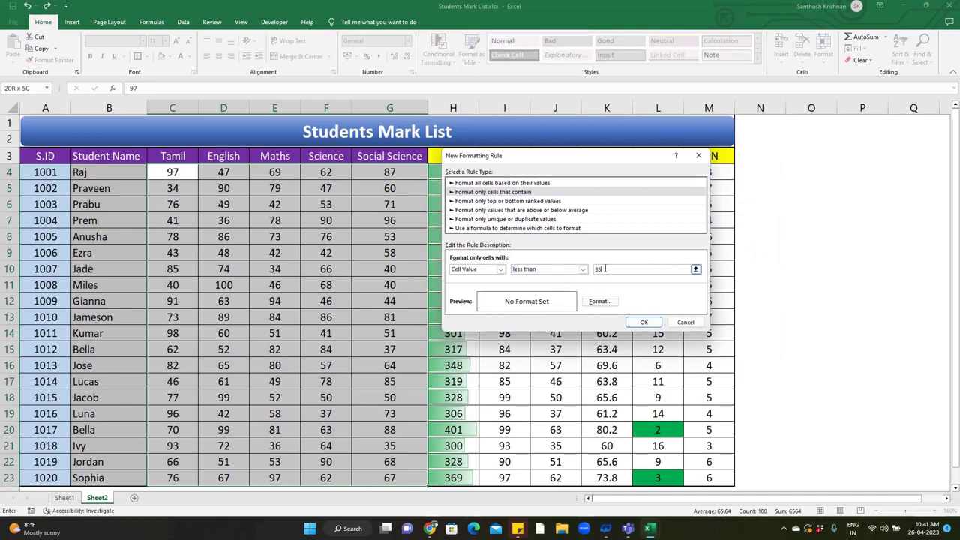
Give the under-35 rule a light red fill and apply it.
left_click(605, 302)
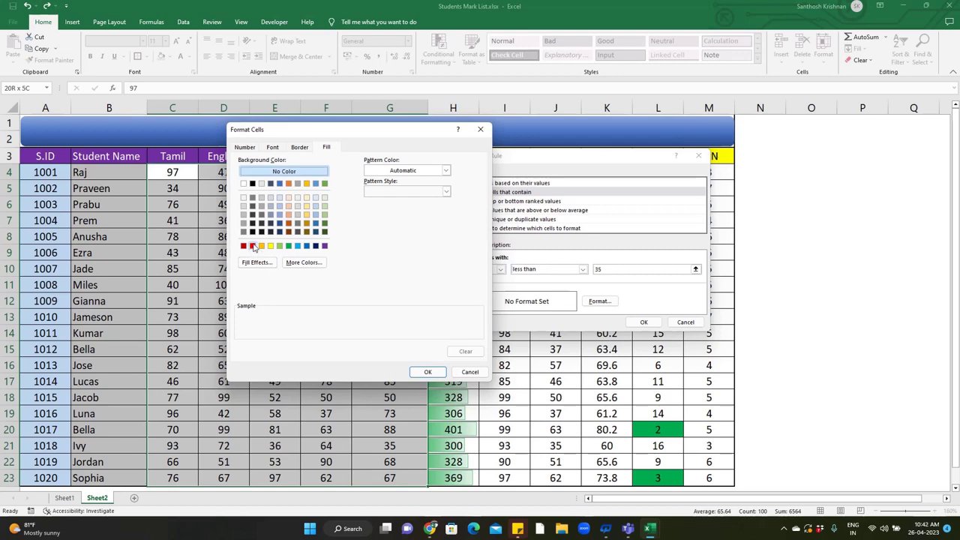
left_click(253, 247)
left_click(292, 266)
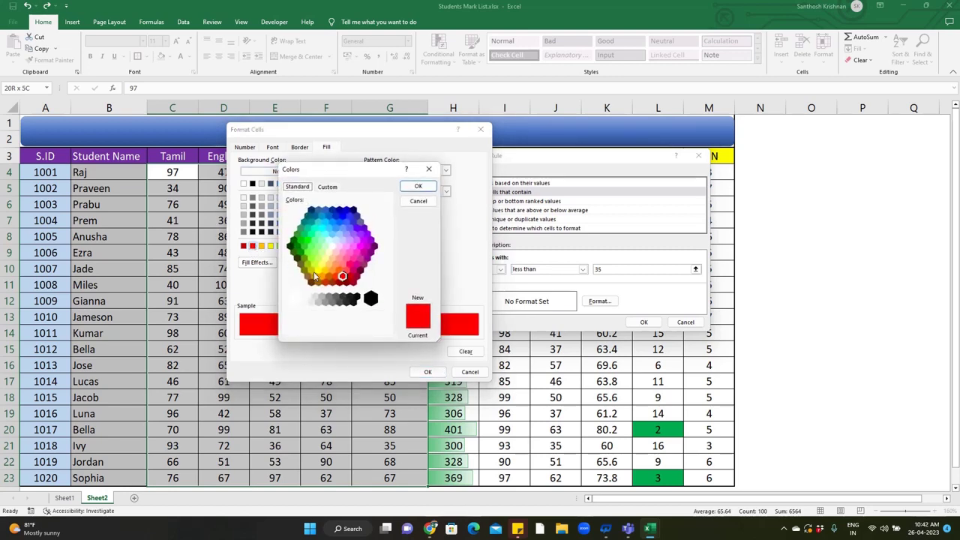
left_click(345, 271)
left_click(424, 187)
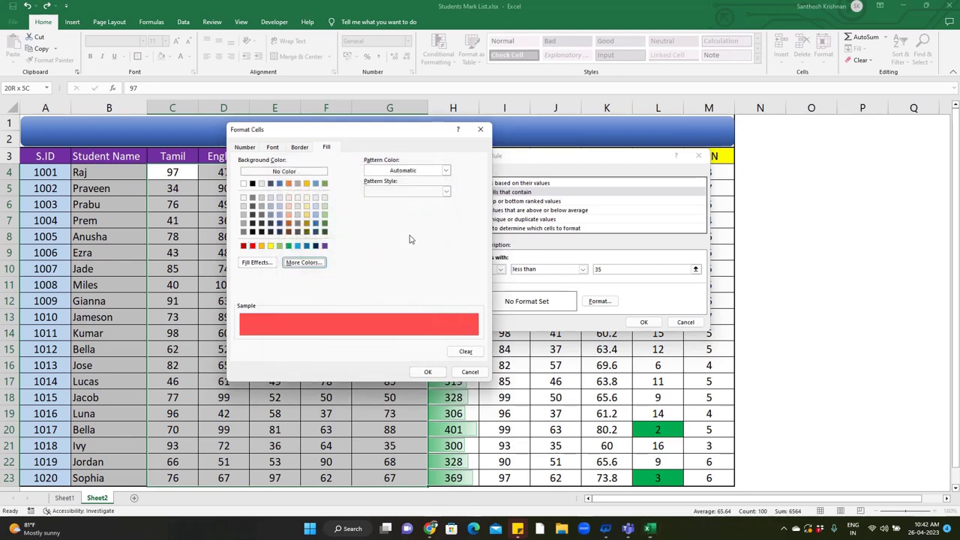
left_click(427, 371)
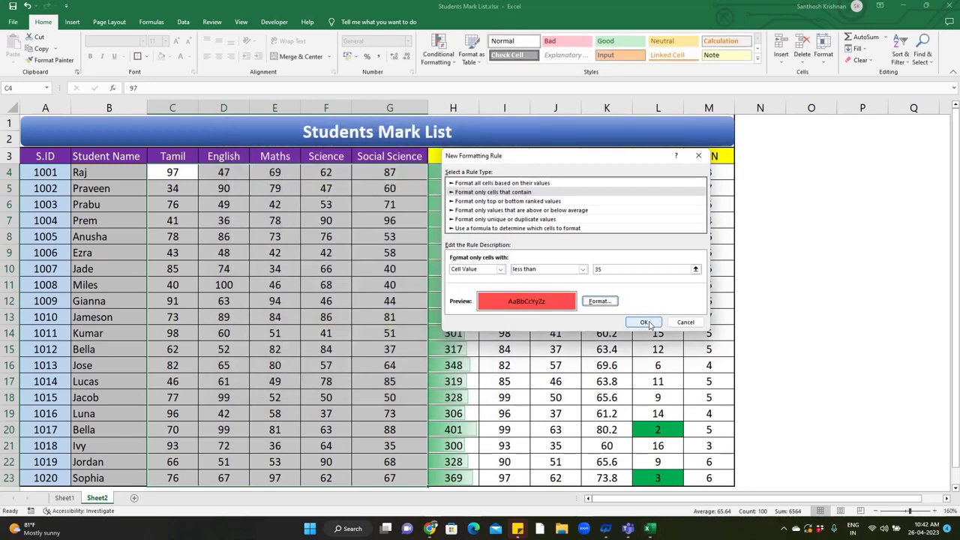
left_click(645, 322)
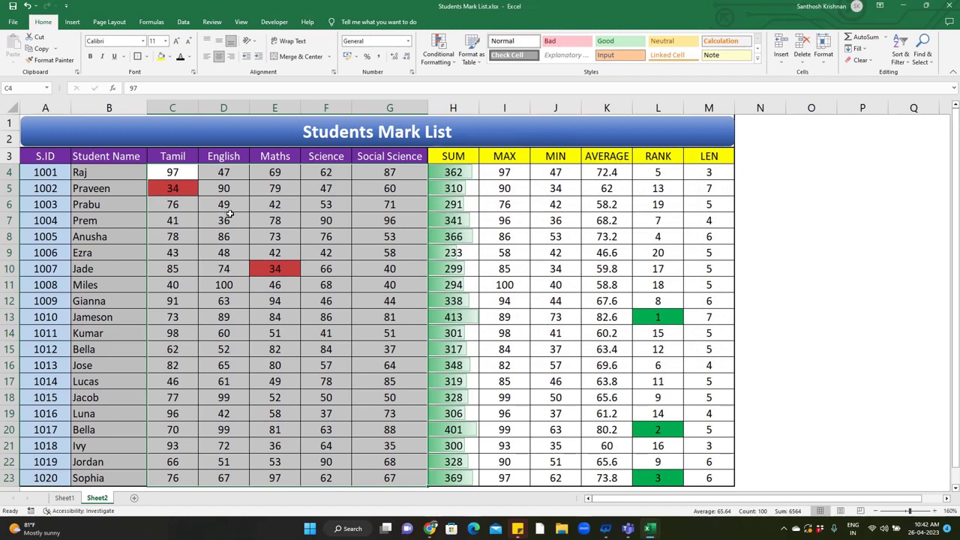
Change the E14 Maths mark to 25, then check F13 and the SUM header H3.
left_click(172, 189)
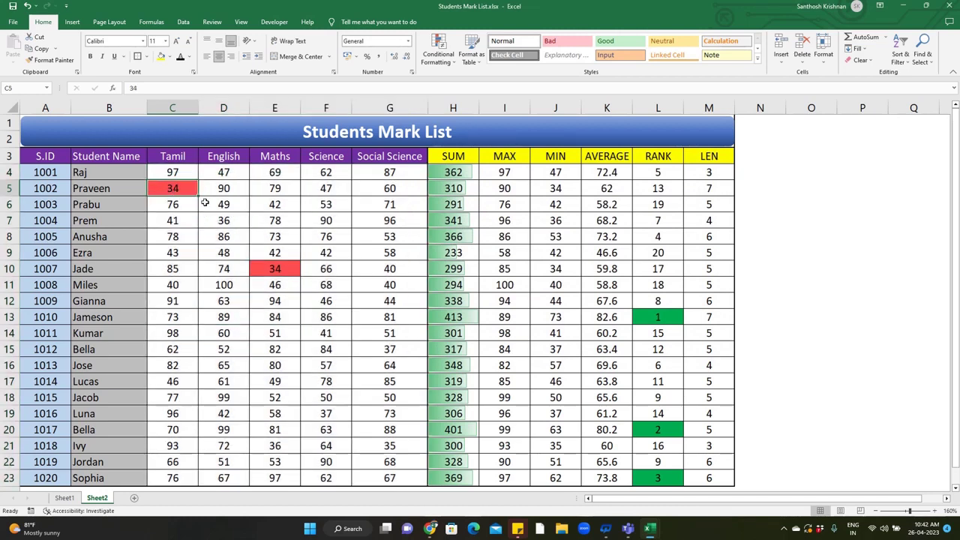
left_click(284, 334)
type("2")
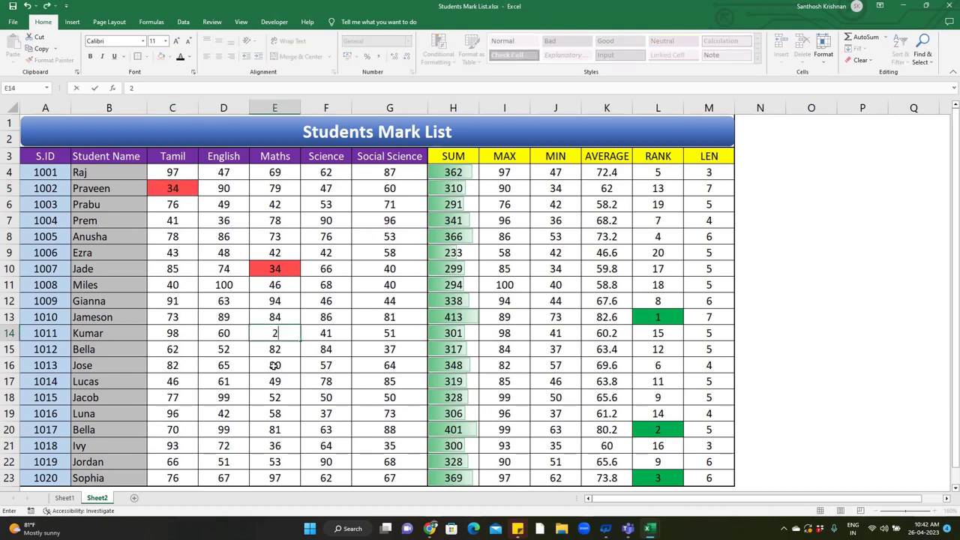
type("5")
key("Return")
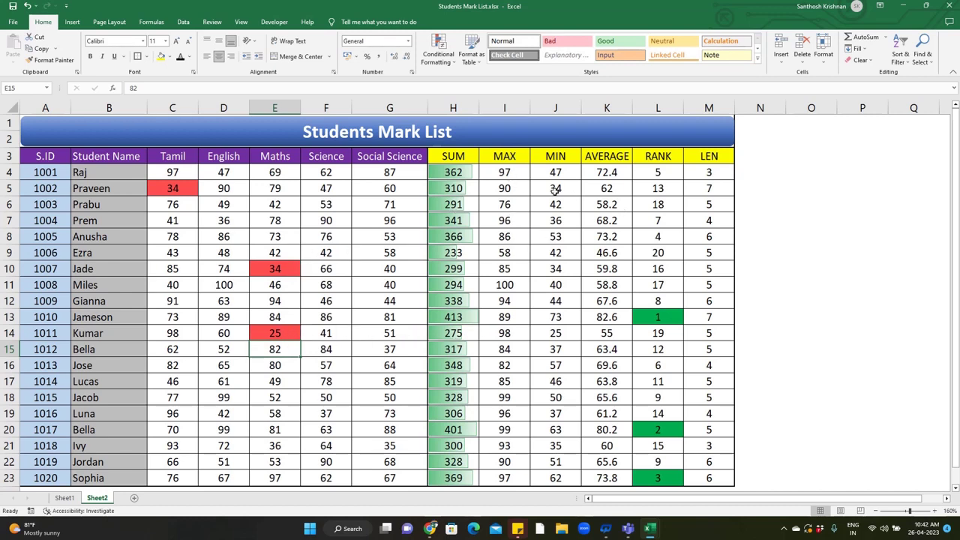
left_click(314, 310)
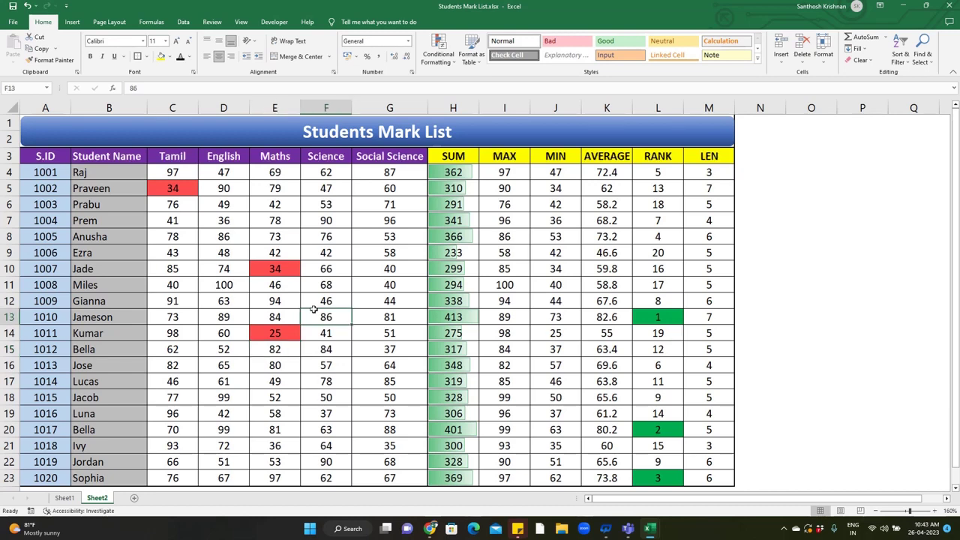
left_click(464, 155)
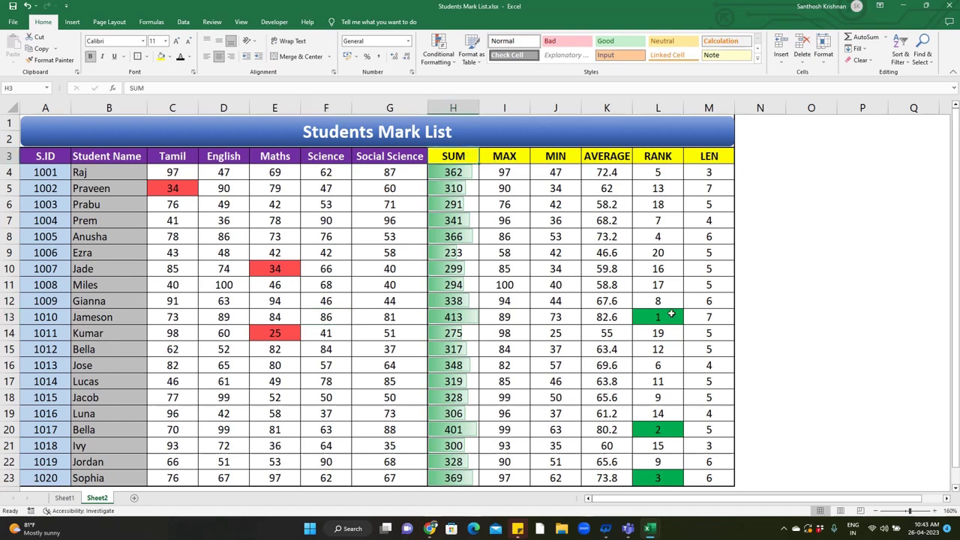
left_click(704, 474, "shift")
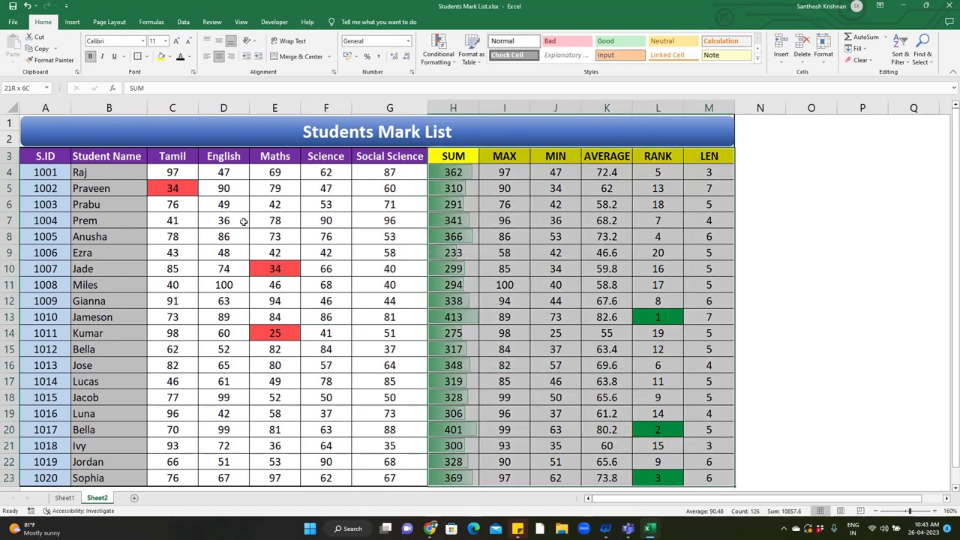
left_click(182, 174)
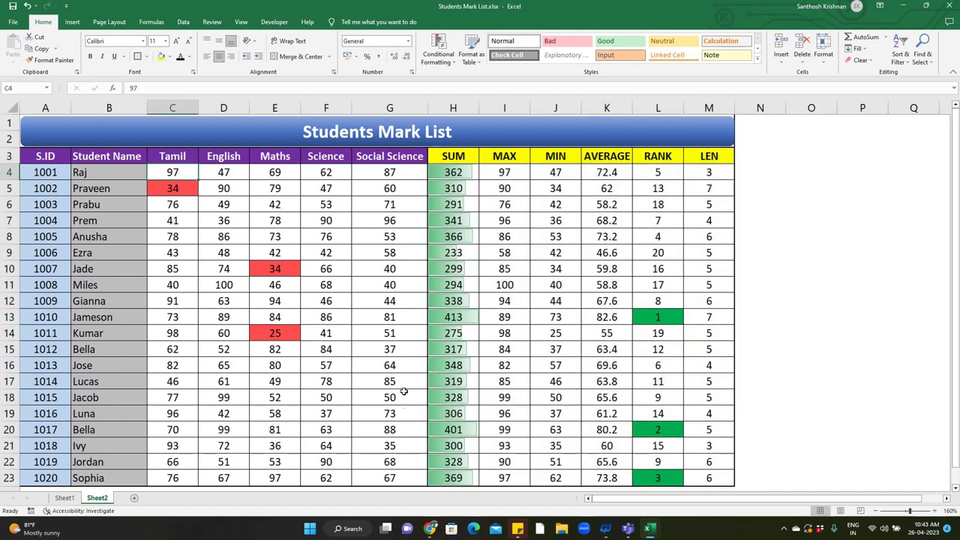
left_click(396, 473, "shift")
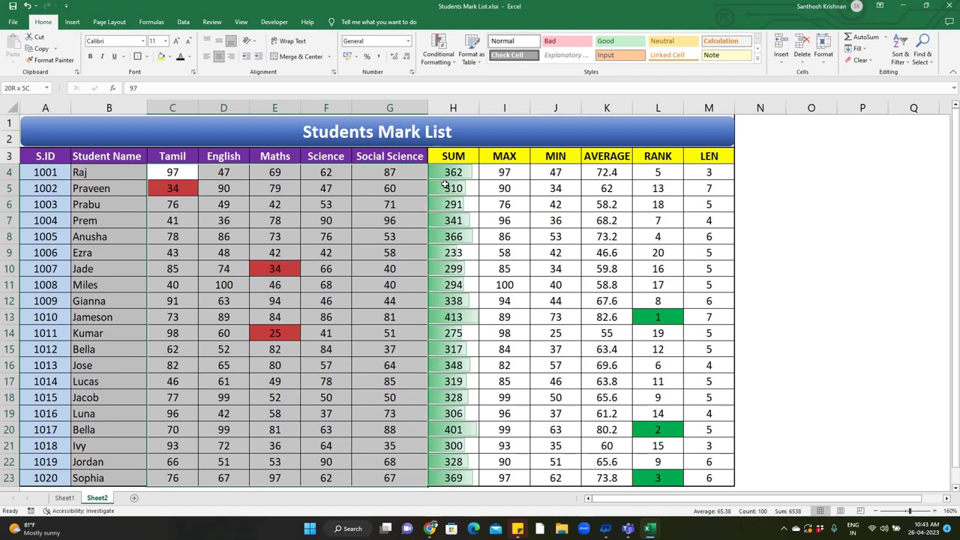
left_click(509, 189)
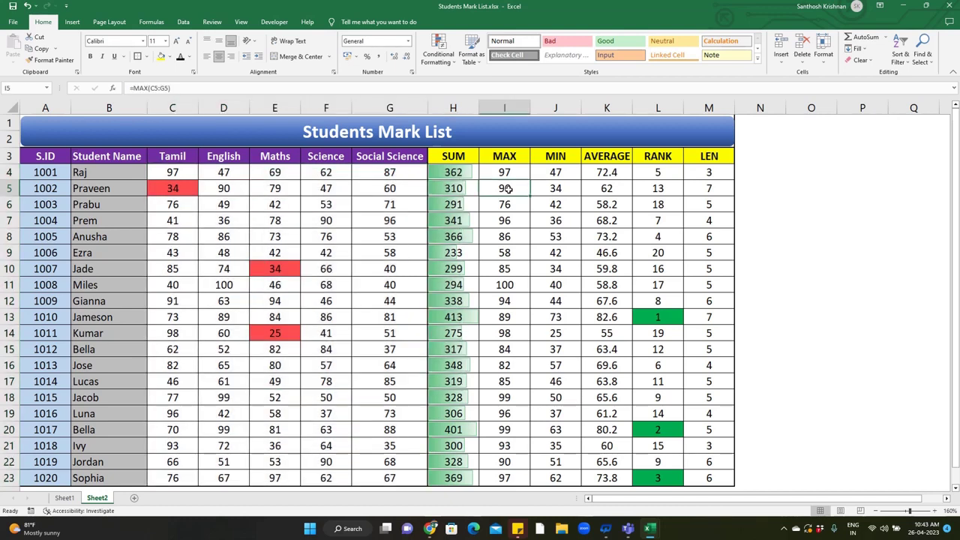
left_click(412, 239)
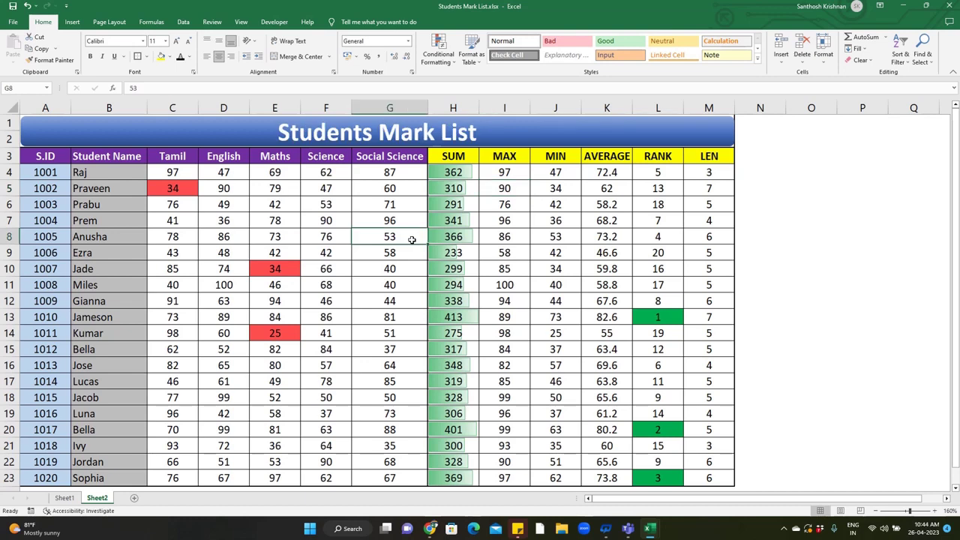